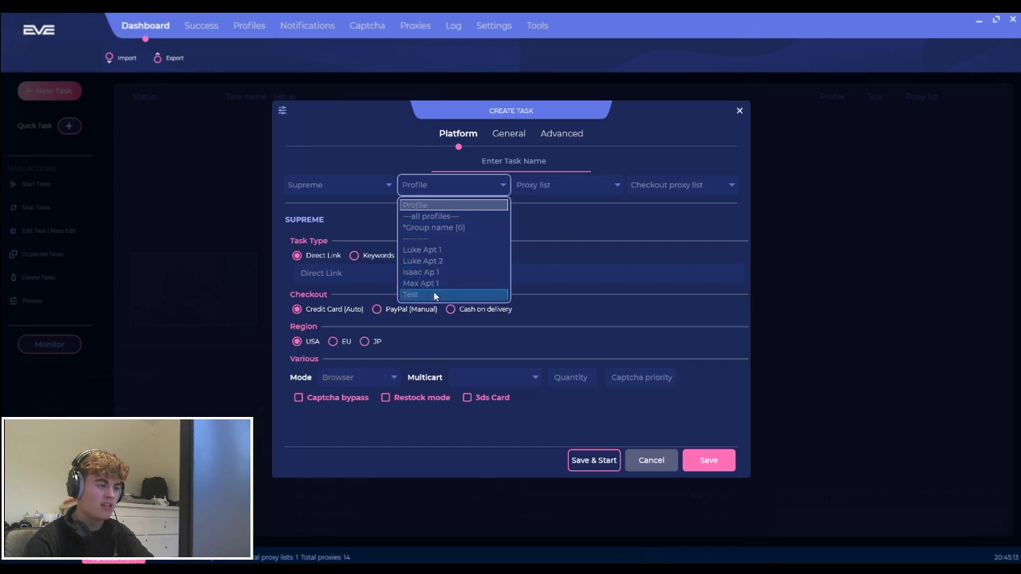
- Assign the Test profile and use the Space Cookie Havestor list for both the task proxies and the checkout proxies
click(433, 294)
click(549, 187)
click(554, 217)
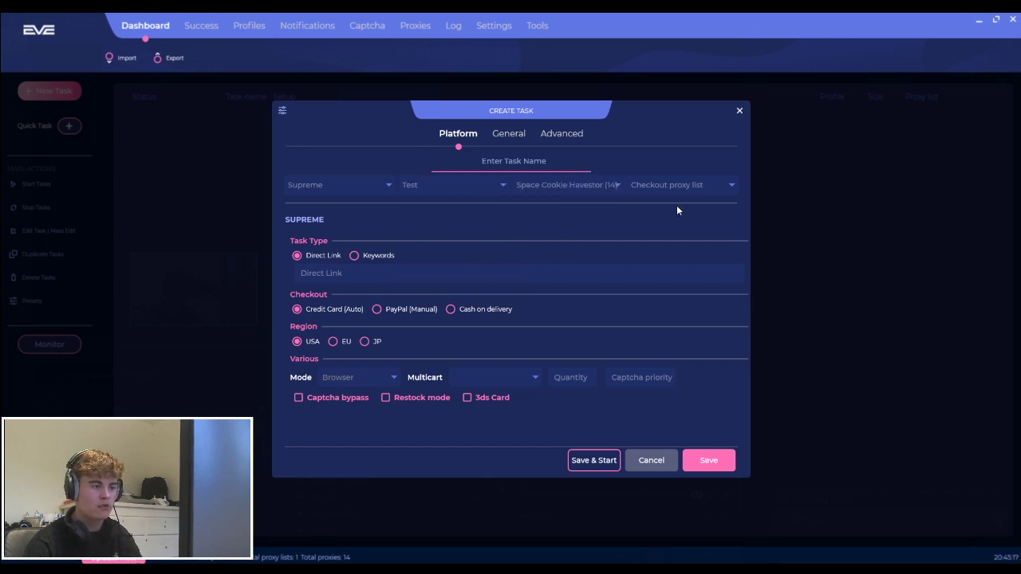
click(679, 188)
click(671, 222)
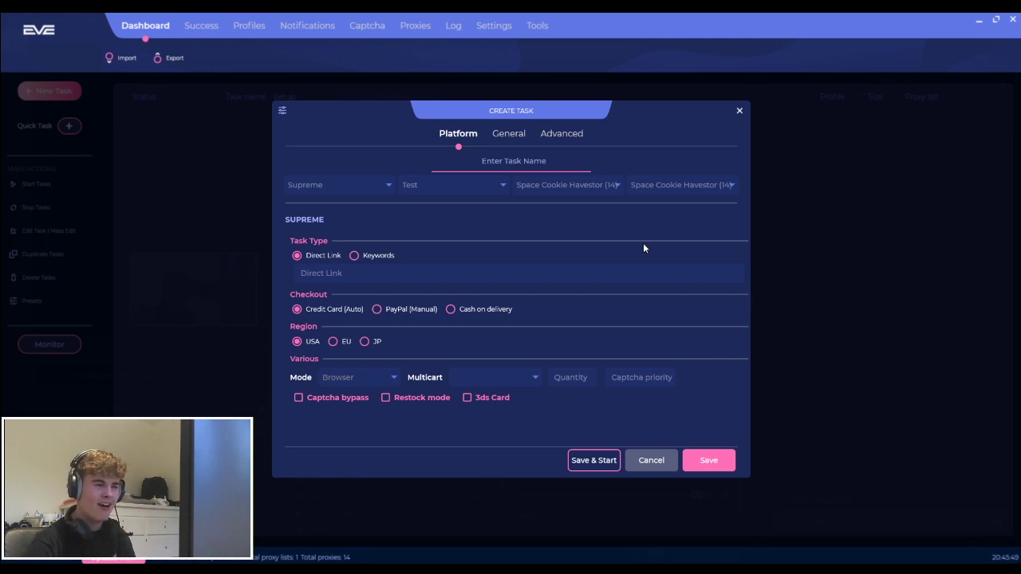
click(573, 193)
click(573, 195)
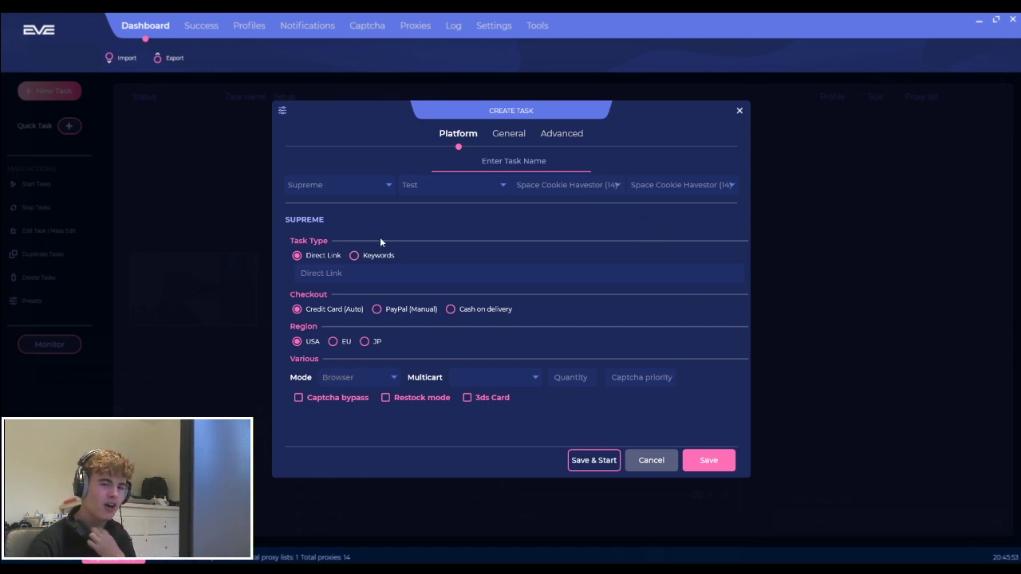
- Change the Supreme task type to Keywords and choose Sweatshirts as the search category
click(342, 273)
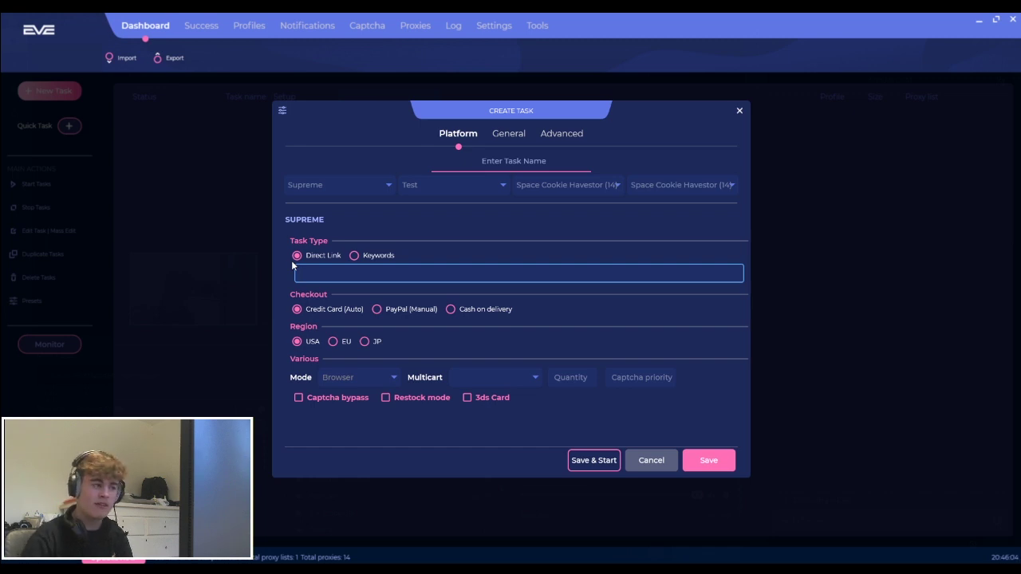
click(354, 256)
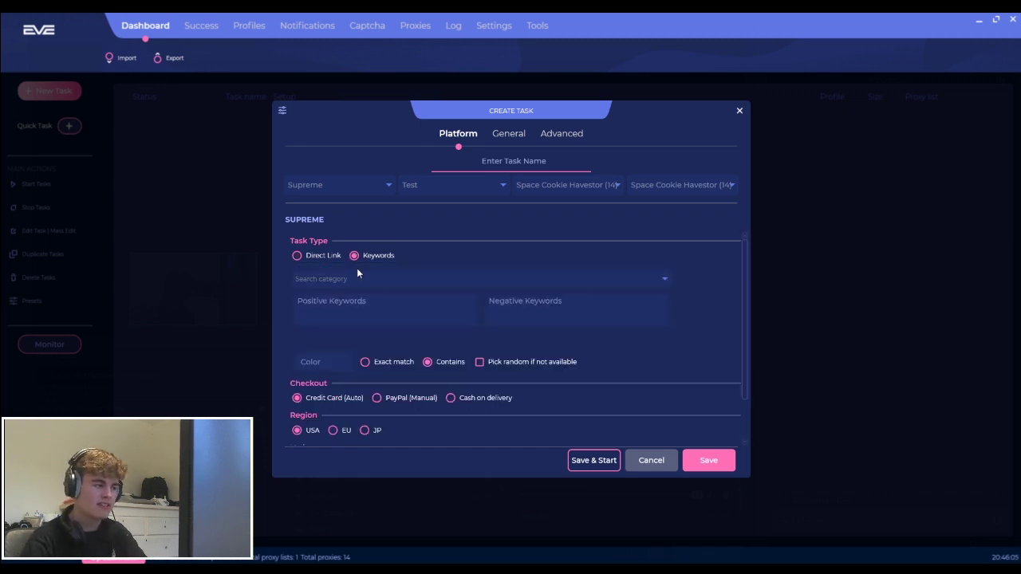
click(354, 281)
click(326, 428)
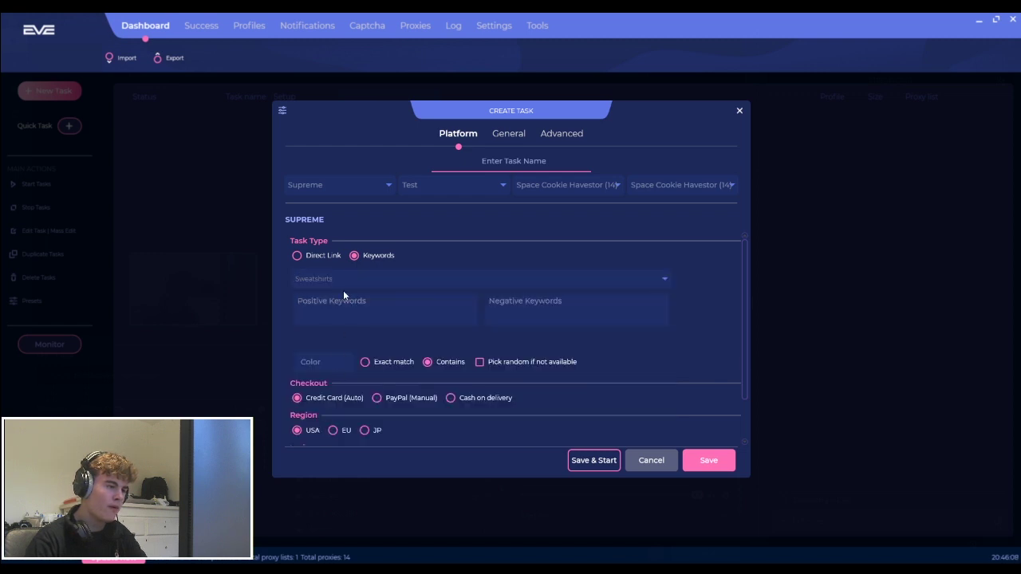
- Name the task Boxlogo and enter Boxlogo and Crewneck as positive keywords on separate lines
click(343, 297)
text(B)
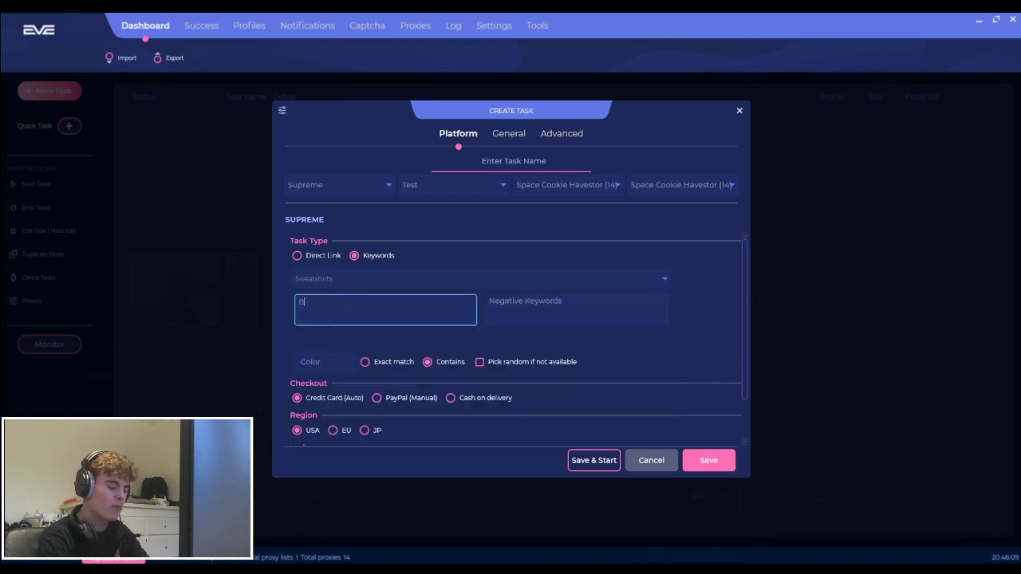
text(oxlogo)
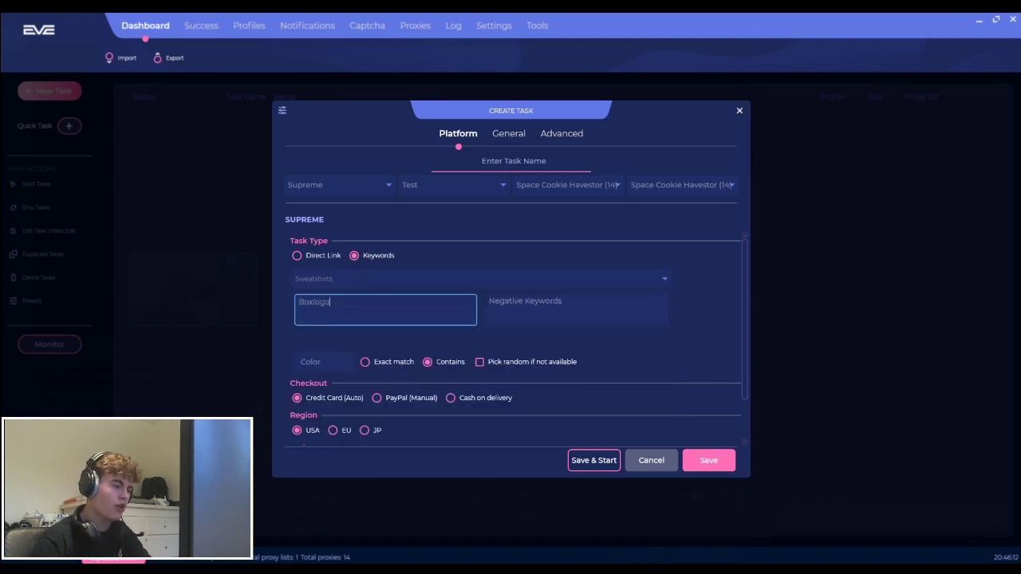
click(498, 161)
text(Boxlogo)
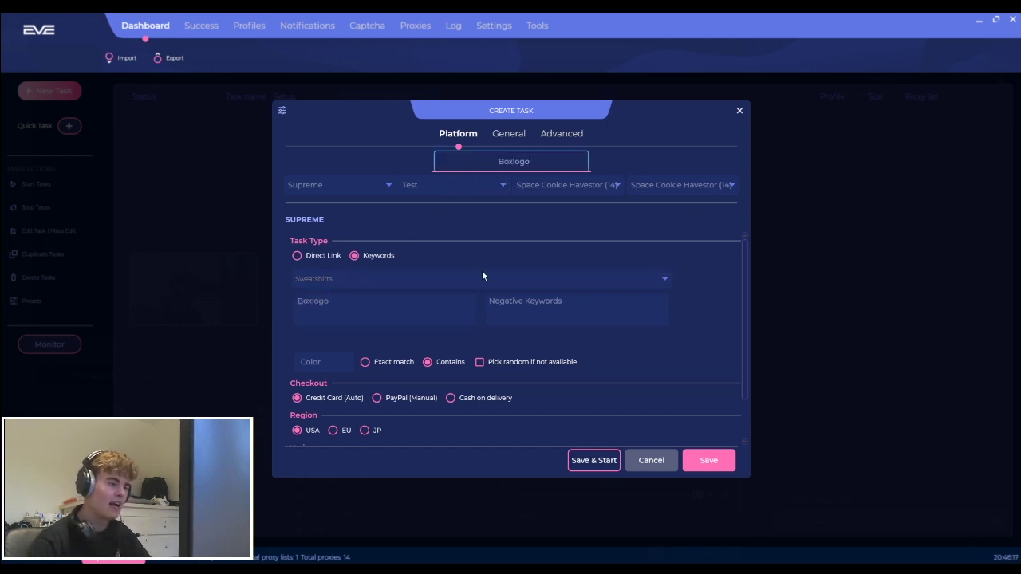
click(400, 301)
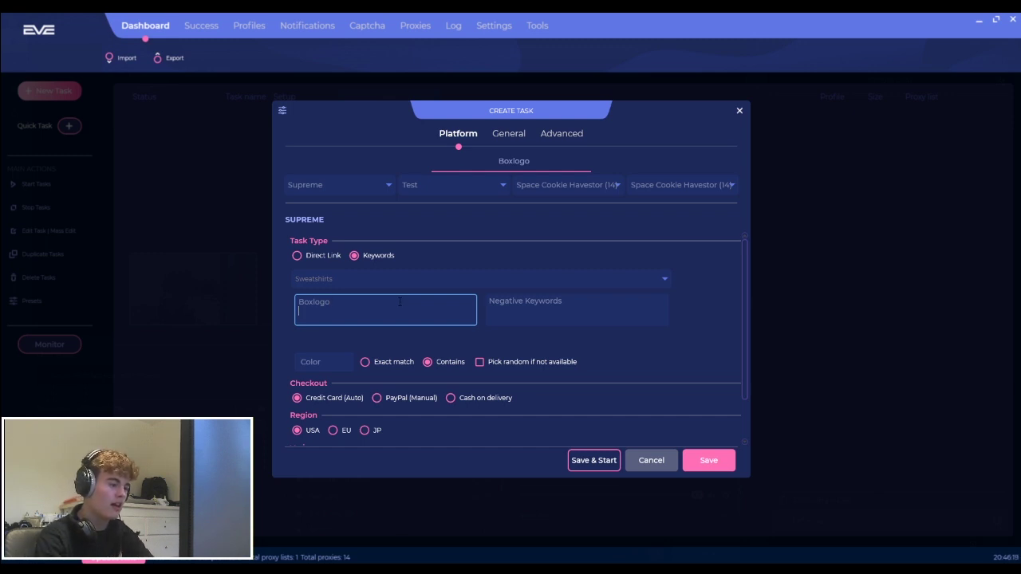
text(Crewneck)
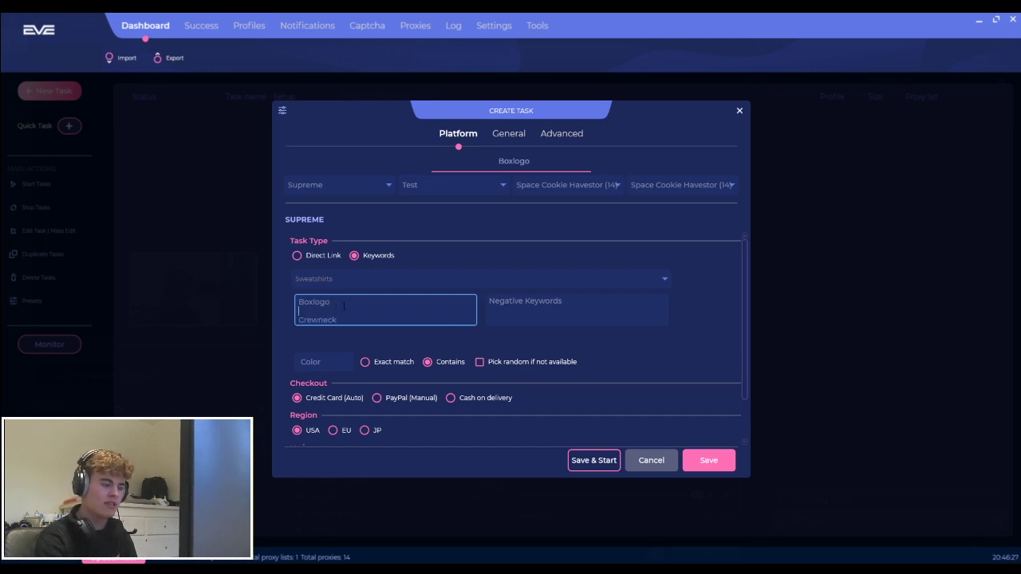
- Try Keychain as a negative keyword and clear the negative keywords again
click(488, 307)
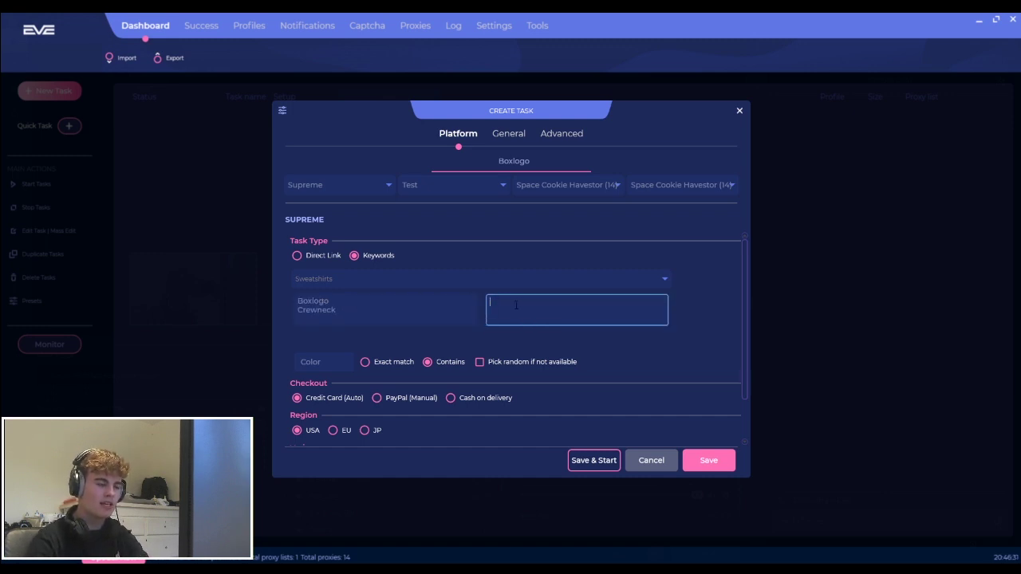
text(Chainc)
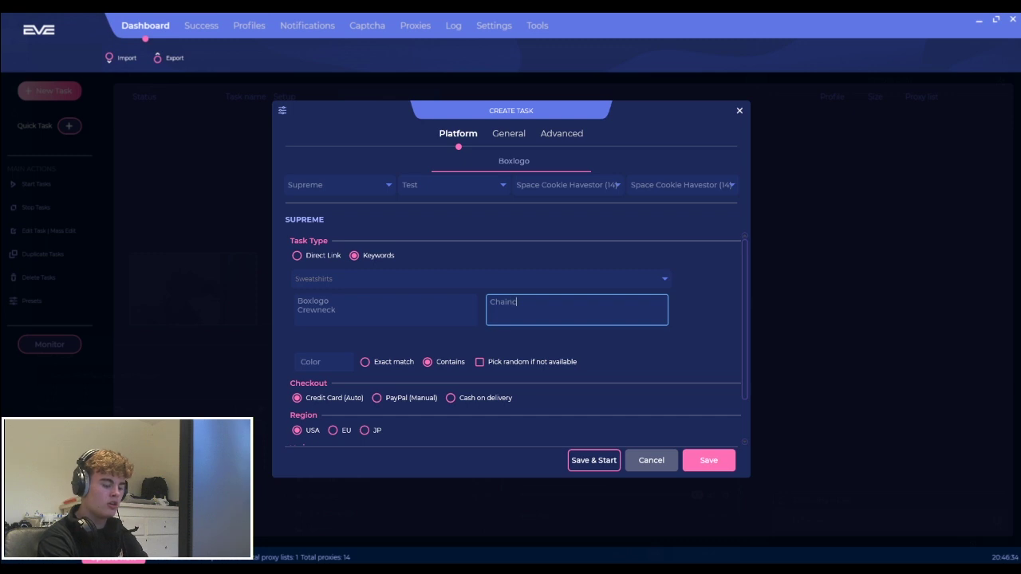
text(hein)
key(BackSpace)
key(BackSpace)
key(BackSpace)
key(BackSpace)
key(BackSpace)
key(BackSpace)
key(BackSpace)
key(BackSpace)
key(BackSpace)
key(BackSpace)
text(Keychain)
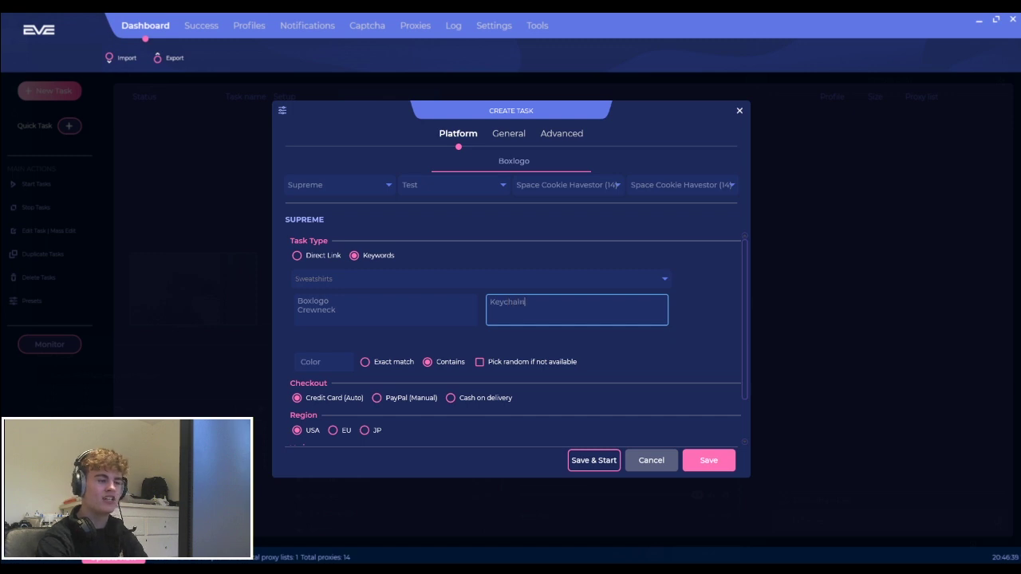
double_click(540, 300)
key(BackSpace)
- Set the item color for the keyword search to Black
click(336, 359)
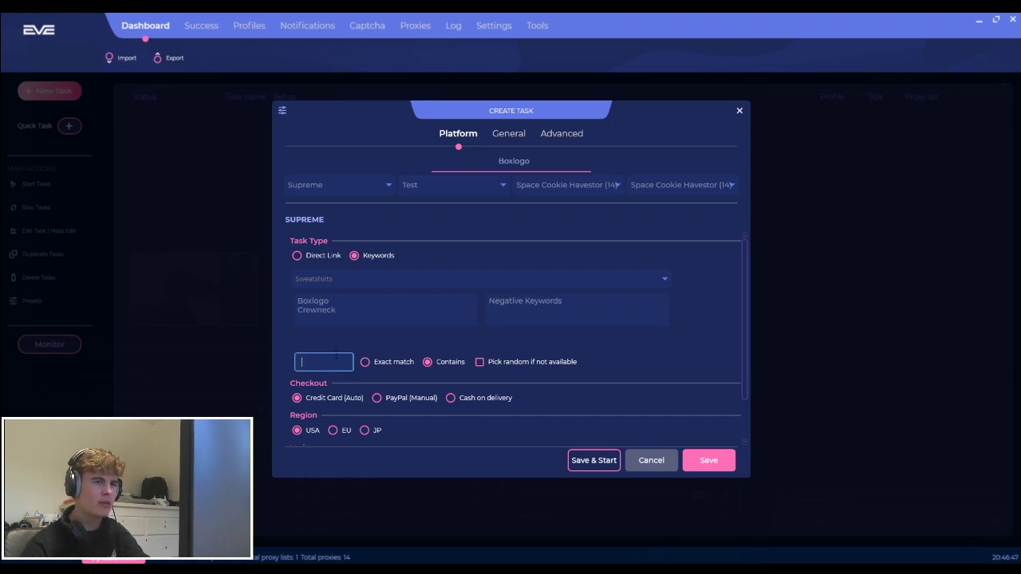
text(b)
text(Bla)
text(ck)
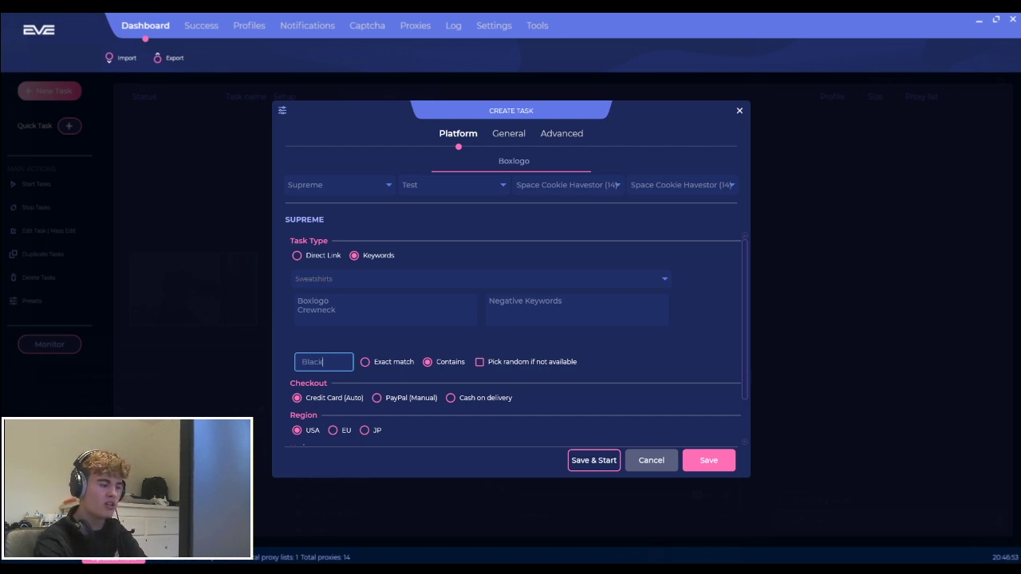
click(250, 360)
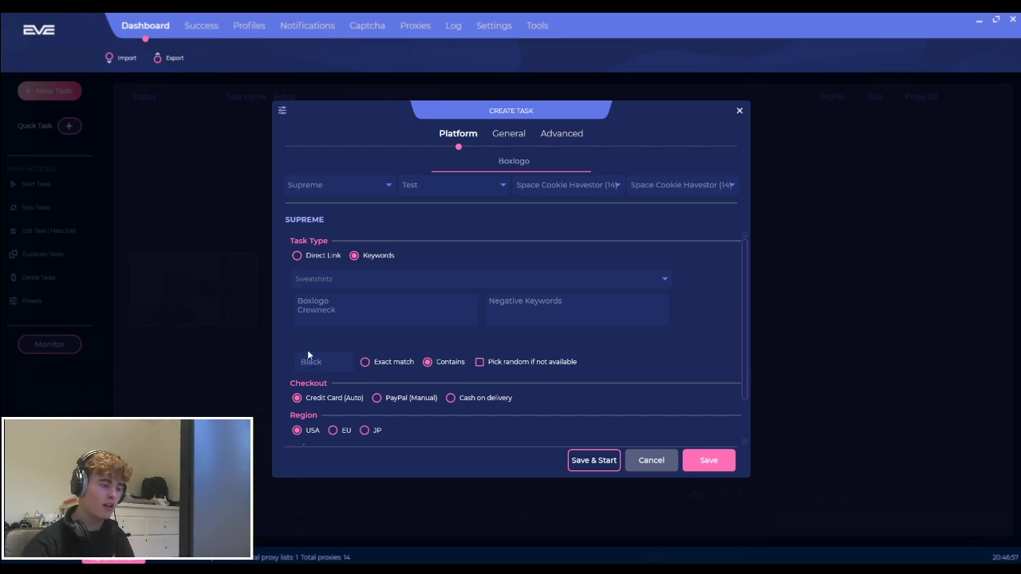
- Try exact color matching, switch back to Contains, and turn off picking a random color if unavailable
click(364, 362)
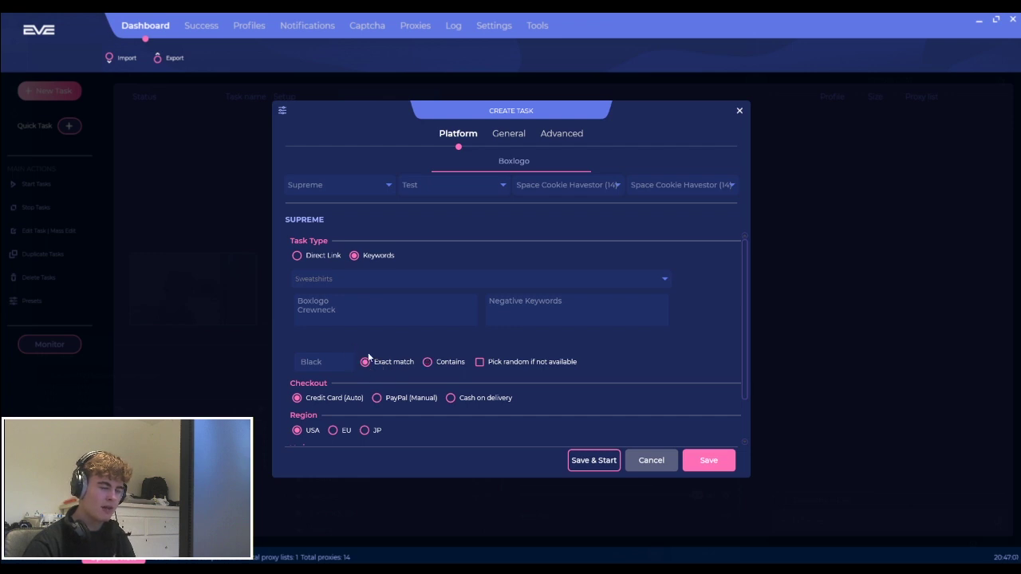
click(428, 363)
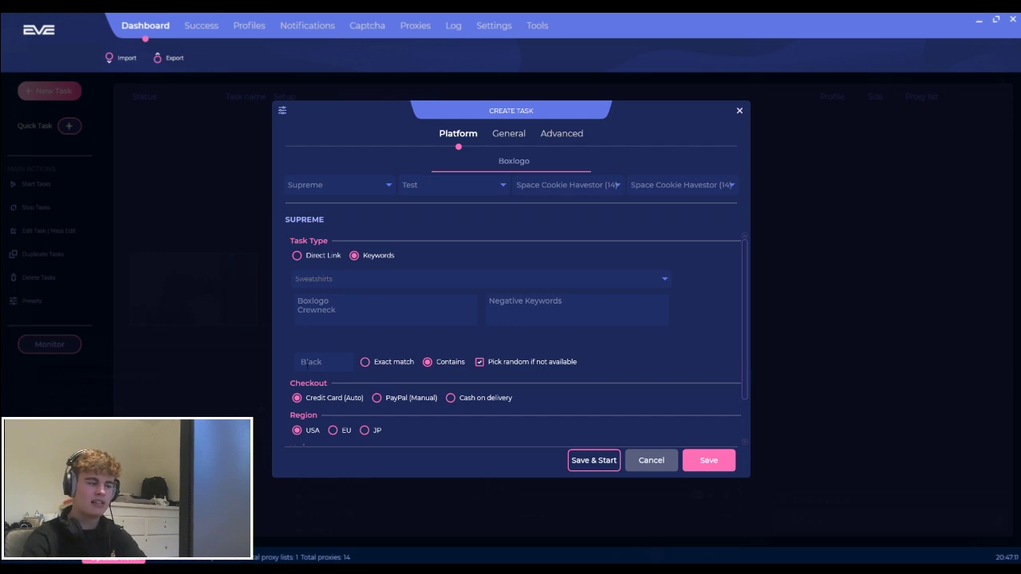
click(479, 363)
- Set the Supreme region to EU and the task mode to Fast
scroll(316, 412, down, 2)
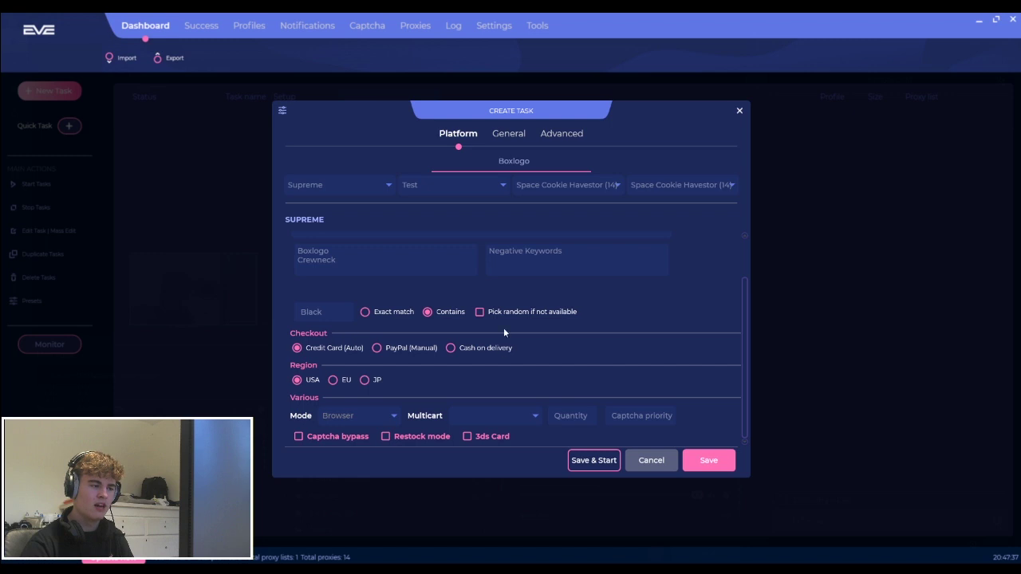
click(331, 381)
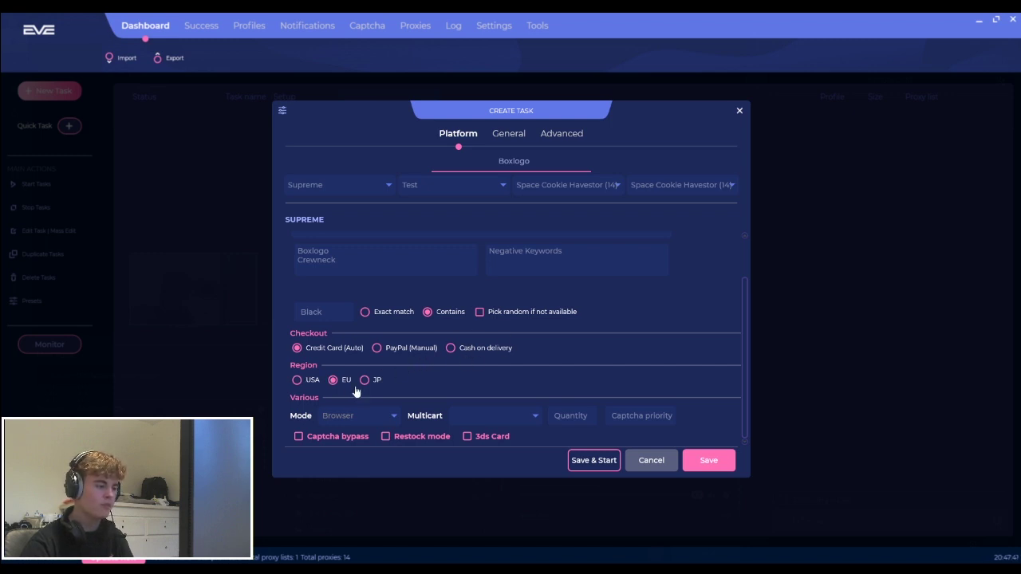
click(372, 413)
click(372, 444)
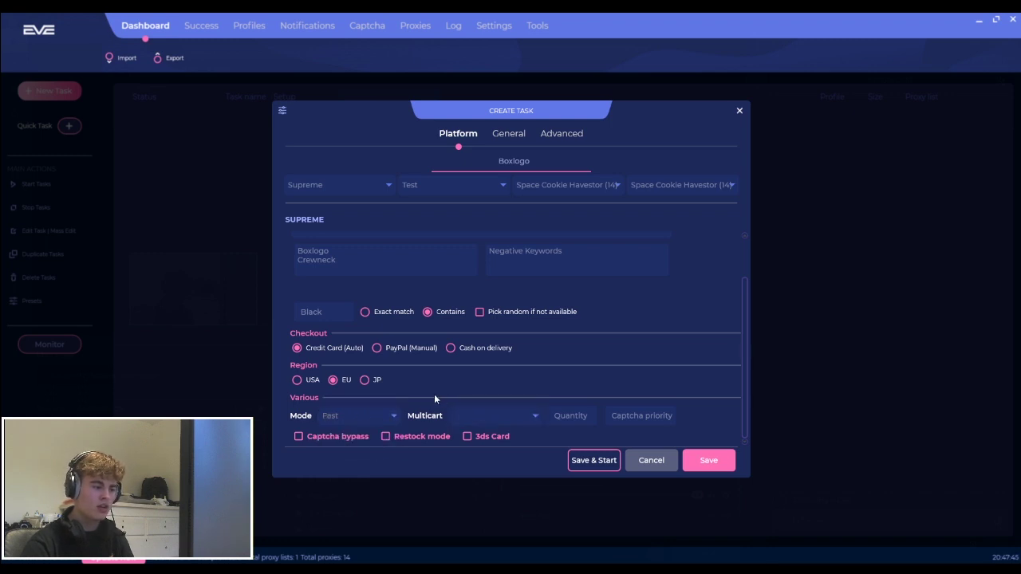
- Try a task quantity of 8 and clear the quantity again
click(567, 416)
text(8)
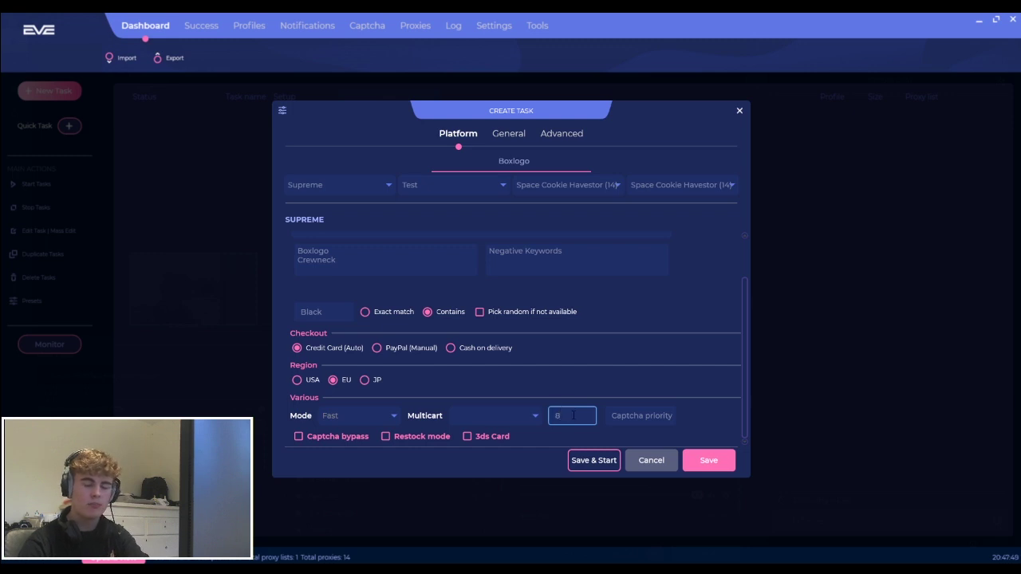
key(BackSpace)
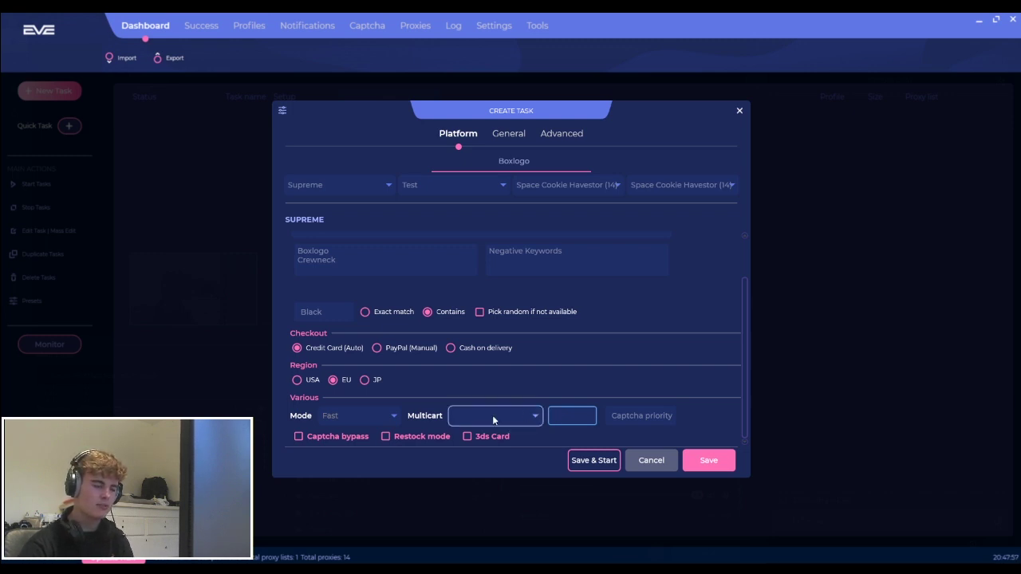
- Enable Captcha bypass for the Boxlogo task
click(297, 438)
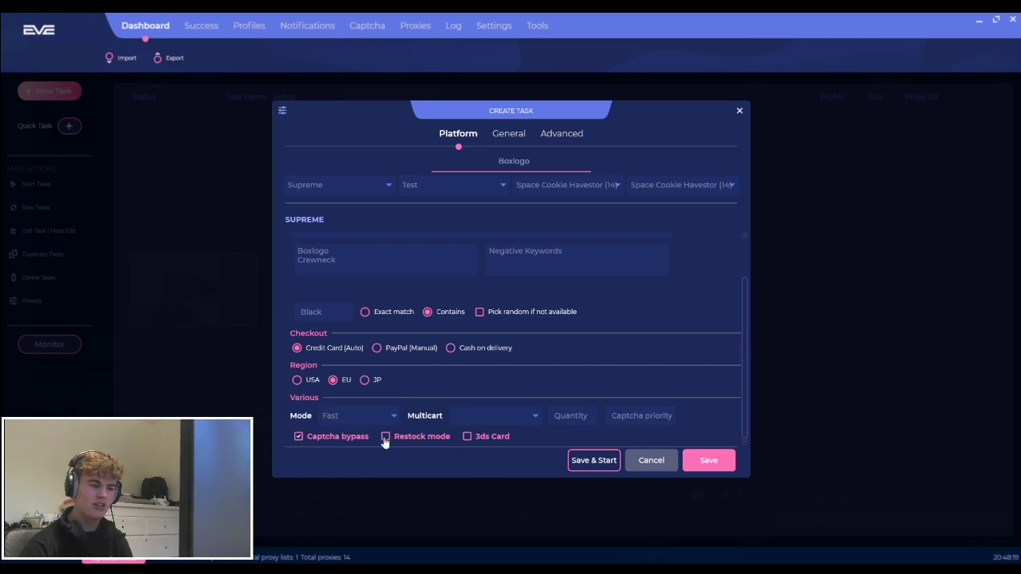
scroll(410, 433, up, 3)
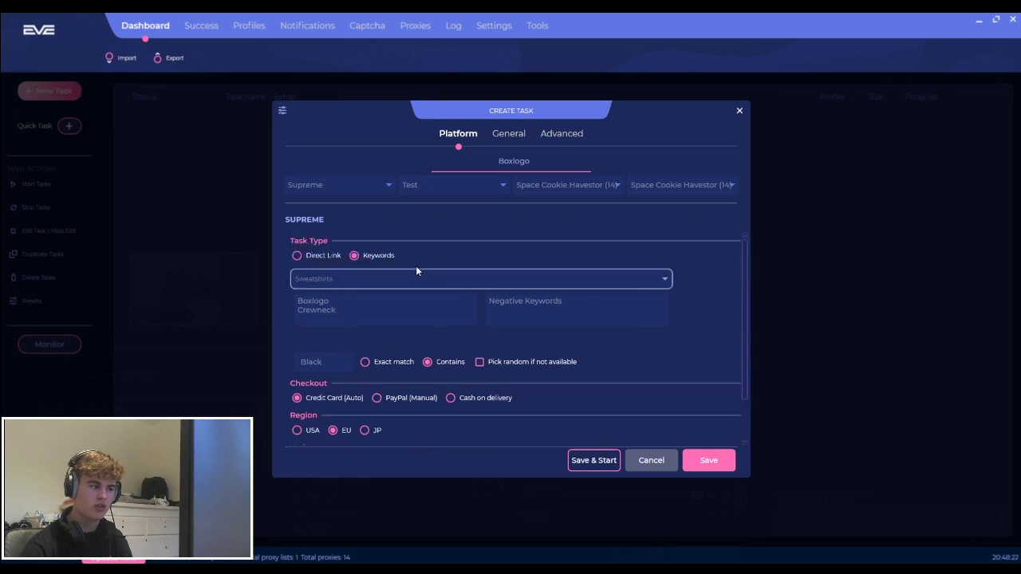
scroll(415, 271, down, 3)
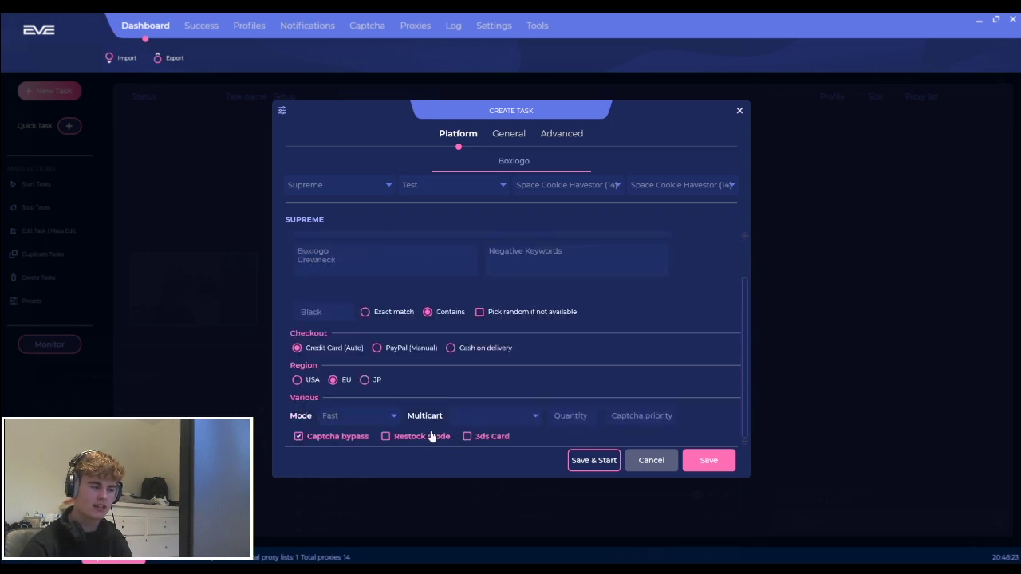
- Try the 3ds Card option and turn it off again
click(469, 438)
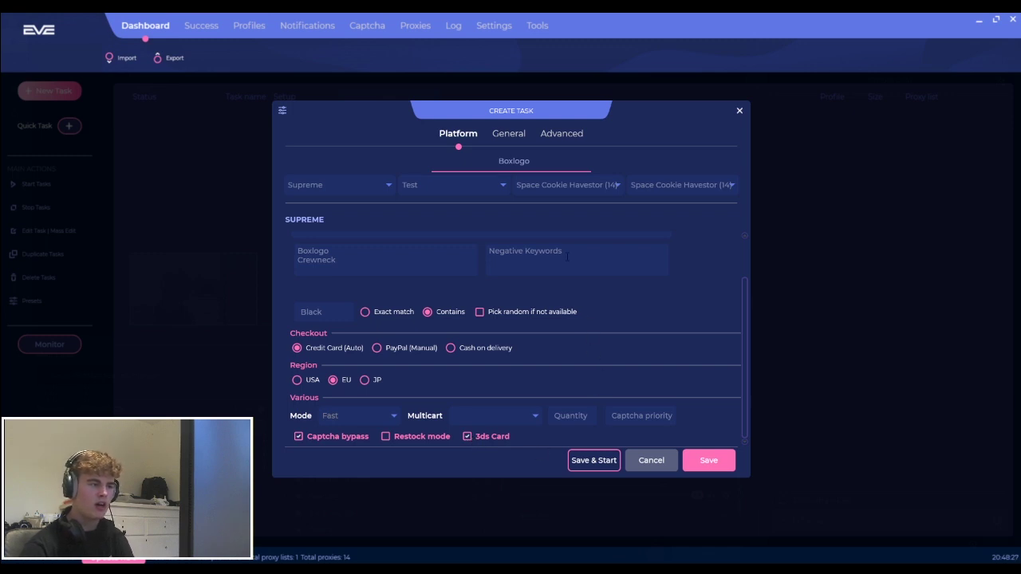
click(502, 135)
click(456, 137)
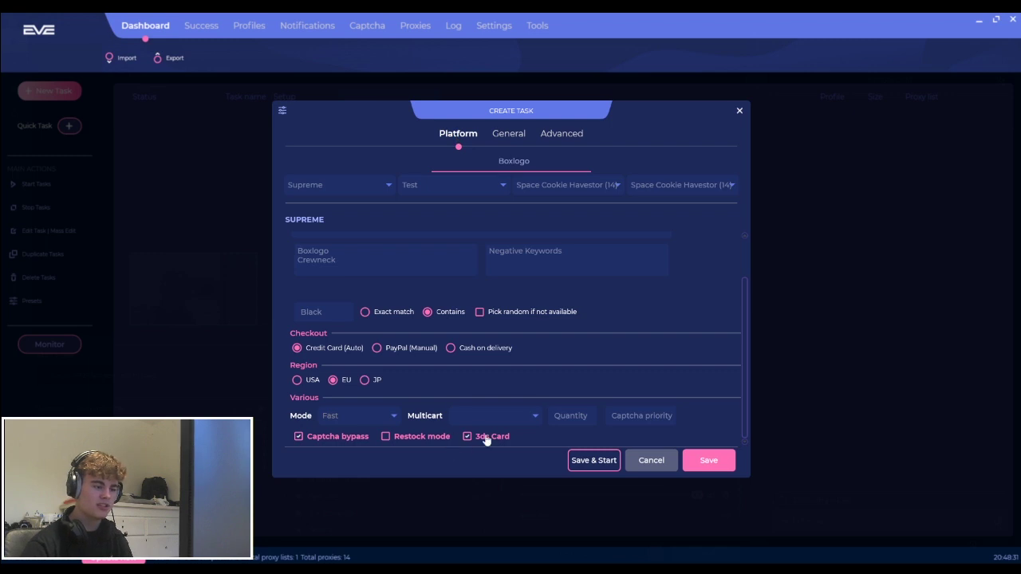
click(506, 137)
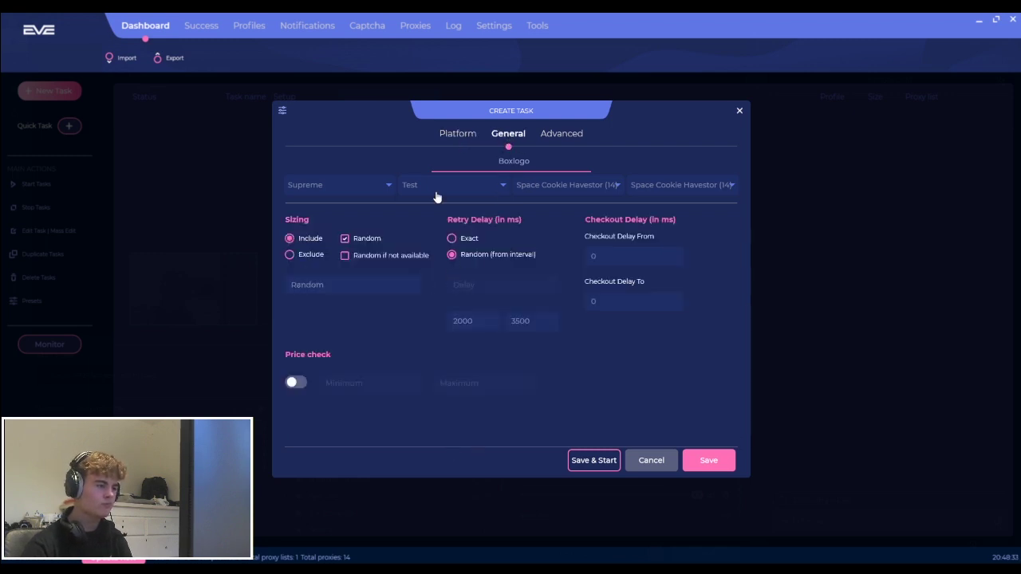
click(458, 133)
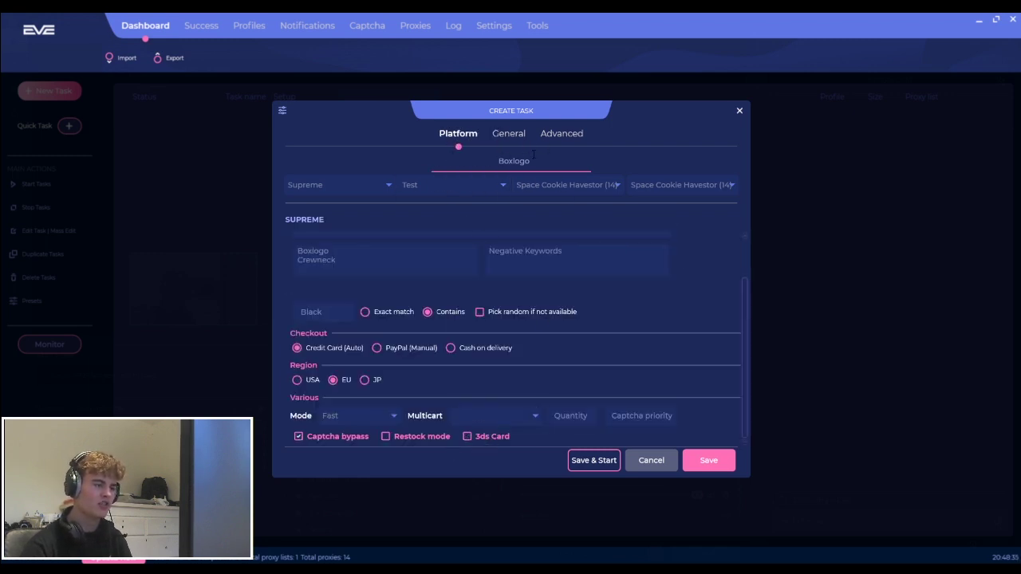
- In the general settings, turn off random sizing and enter Medium#Small as the included sizes
click(510, 134)
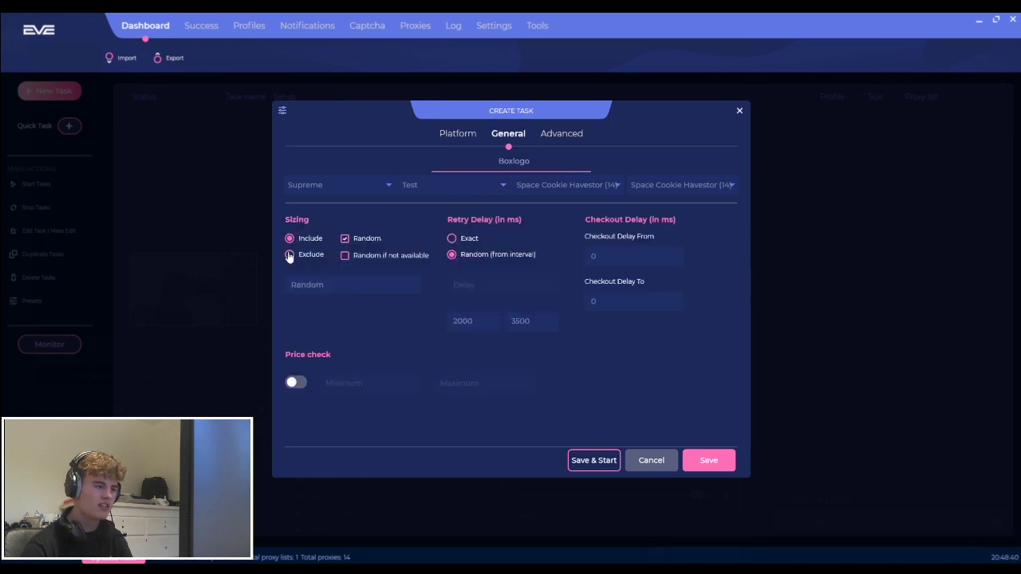
click(345, 239)
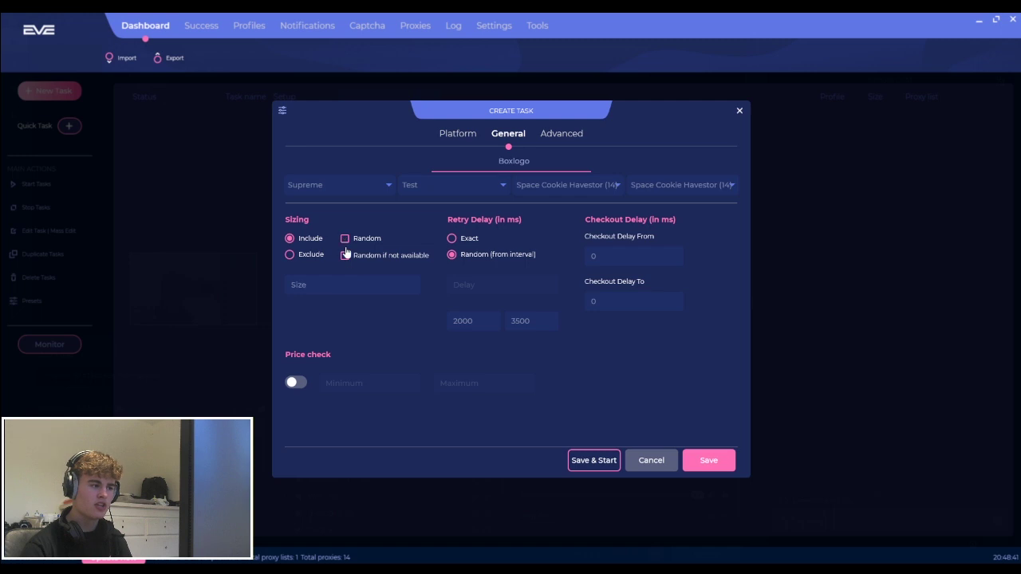
click(328, 271)
text(Med)
key(BackSpace)
key(BackSpace)
text(e)
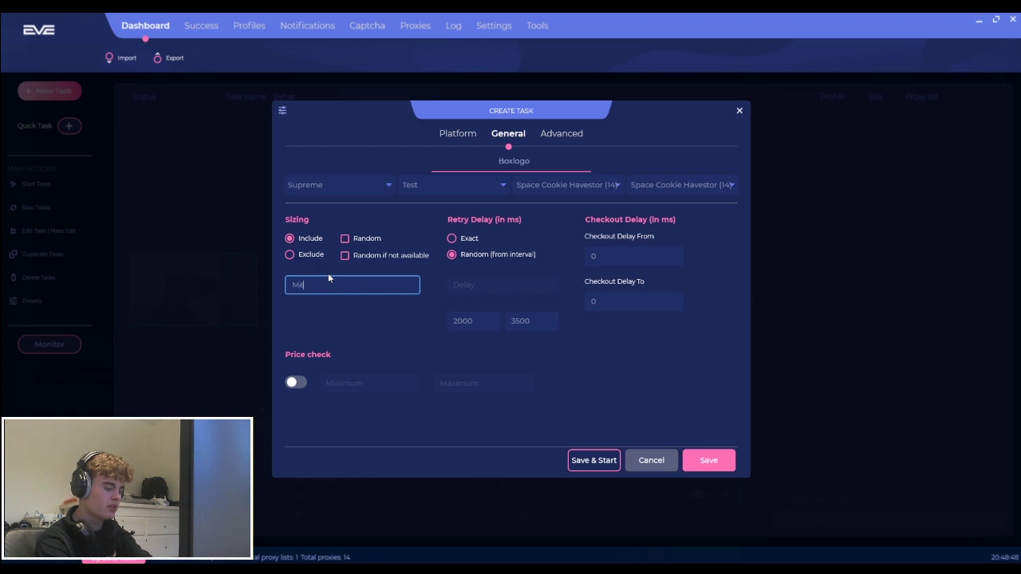
text(doum#Small)
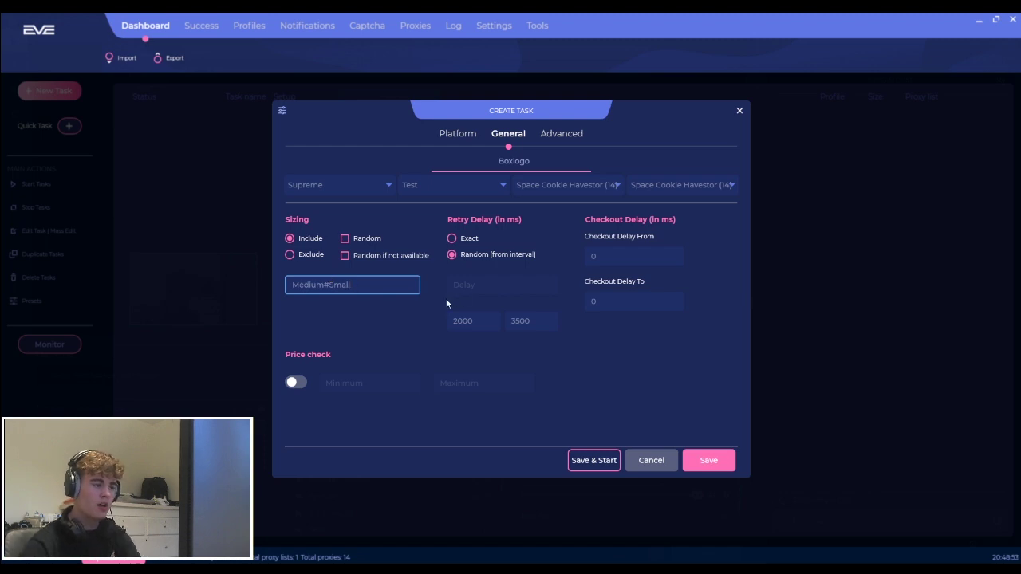
- Try 10#11 as the included sizes in place of Medium#Small and clear the size entry again
key(BackSpace)
key(BackSpace)
key(BackSpace)
key(BackSpace)
key(BackSpace)
key(BackSpace)
key(BackSpace)
key(BackSpace)
key(BackSpace)
key(BackSpace)
key(BackSpace)
key(BackSpace)
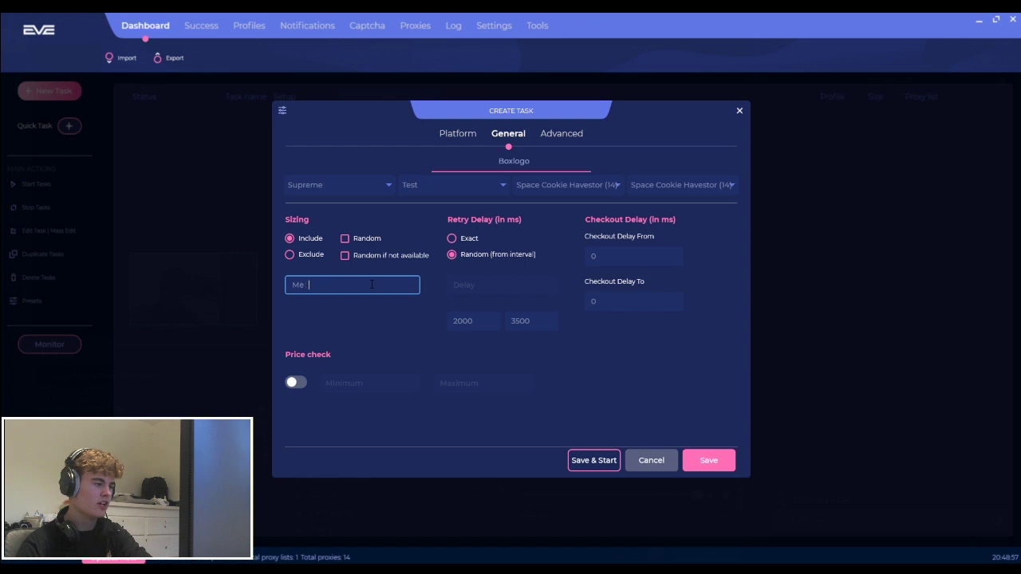
text(10#11)
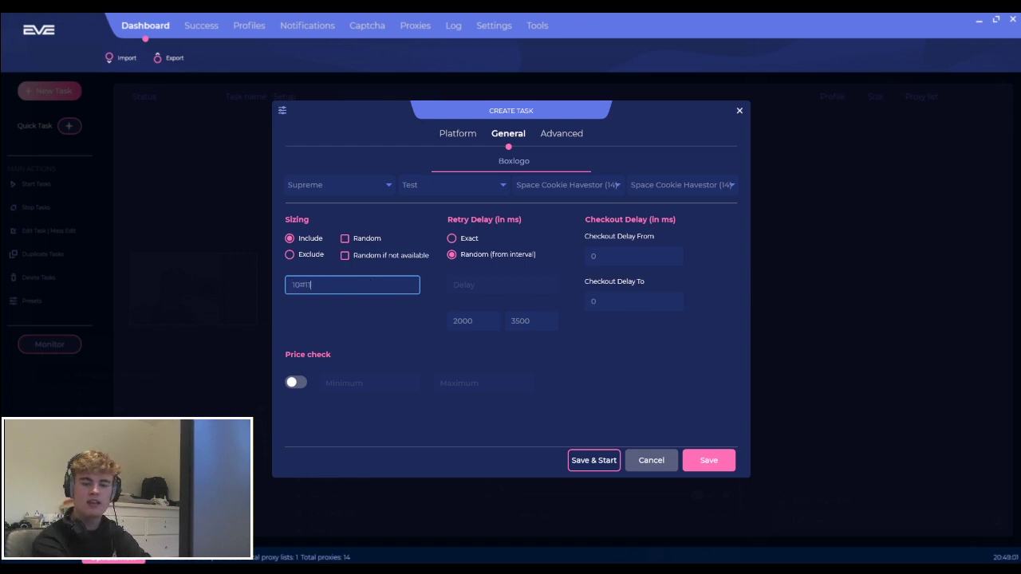
key(BackSpace)
key(BackSpace)
key(BackSpace)
key(BackSpace)
key(BackSpace)
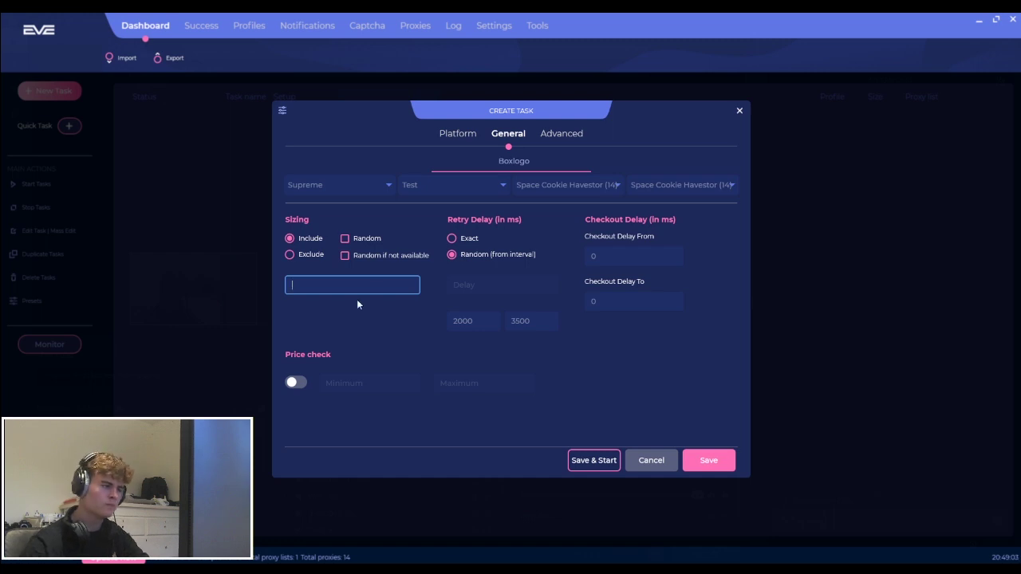
- Try excluding the size Small, clear the entry and switch sizing back to Include
click(289, 255)
click(317, 286)
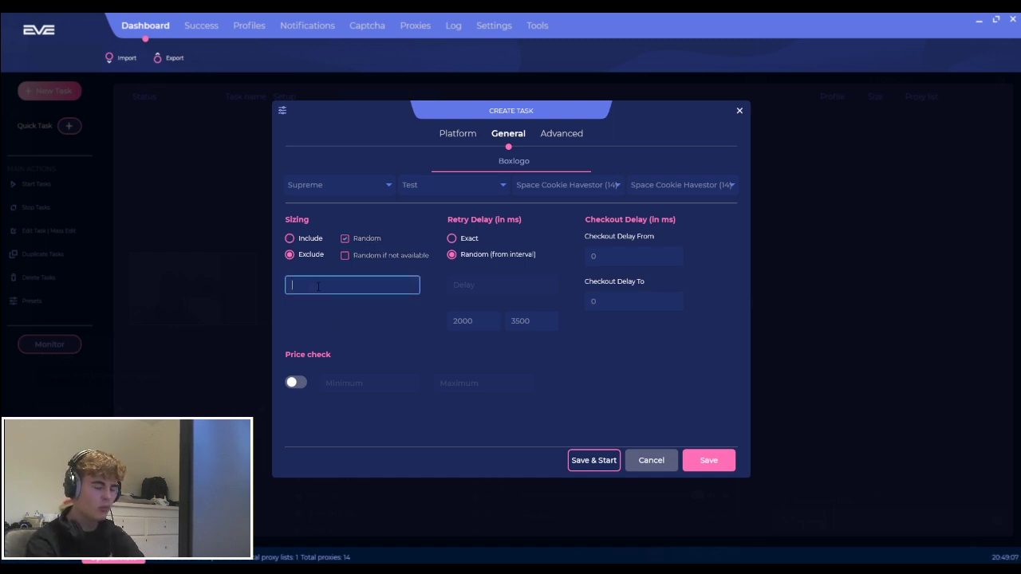
text(Small)
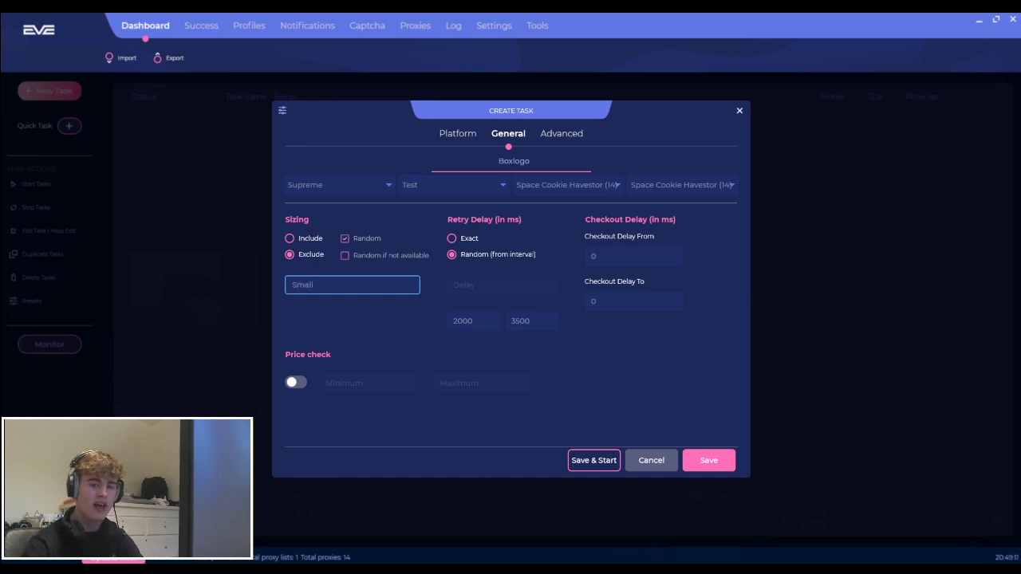
key(ctrl+a)
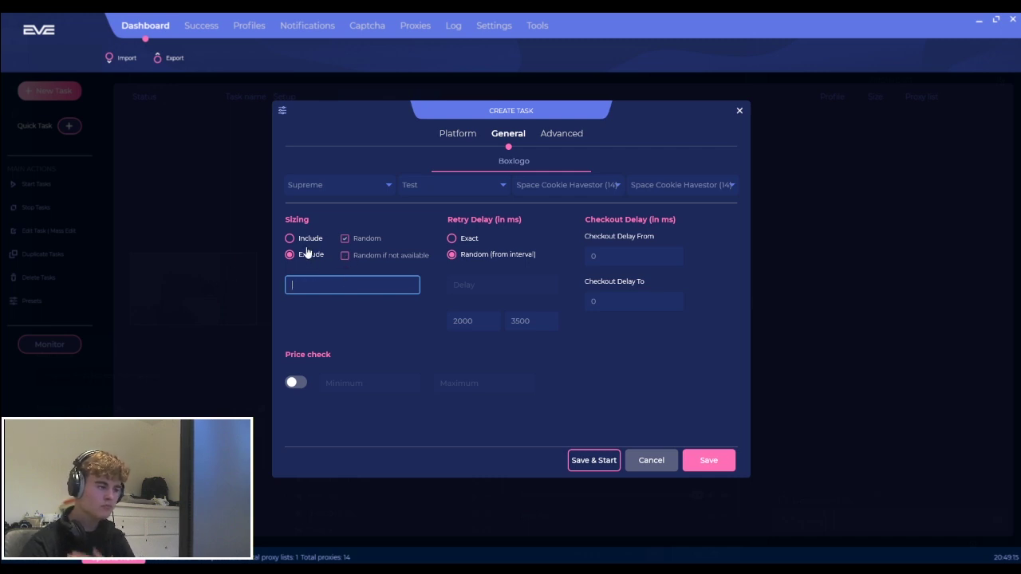
click(290, 239)
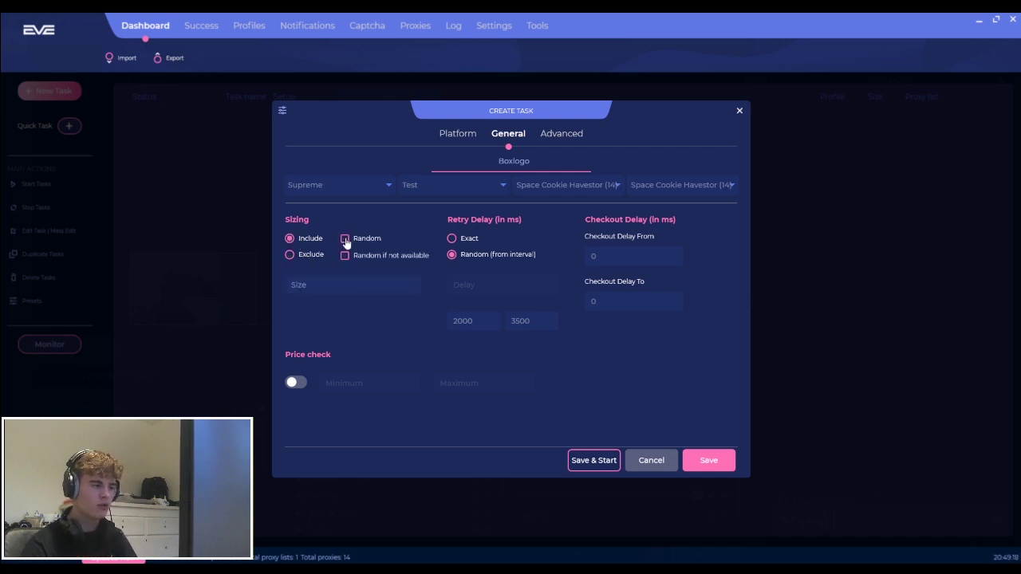
- Turn on Random if not available for the included sizes and clear a trial size entry
click(345, 240)
click(345, 256)
click(328, 284)
text(MEdiu)
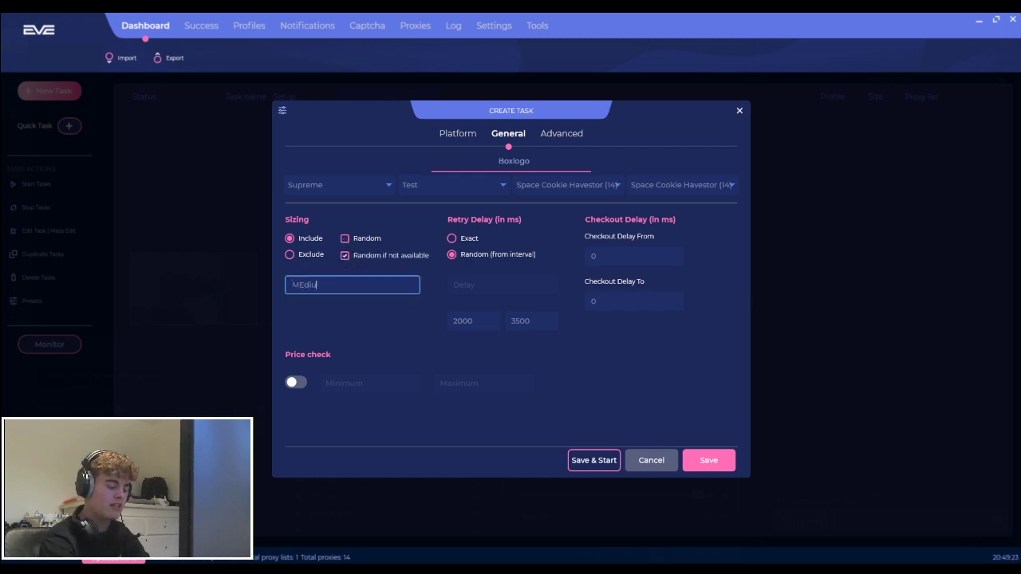
key(BackSpace)
key(BackSpace)
key(BackSpace)
key(BackSpace)
key(BackSpace)
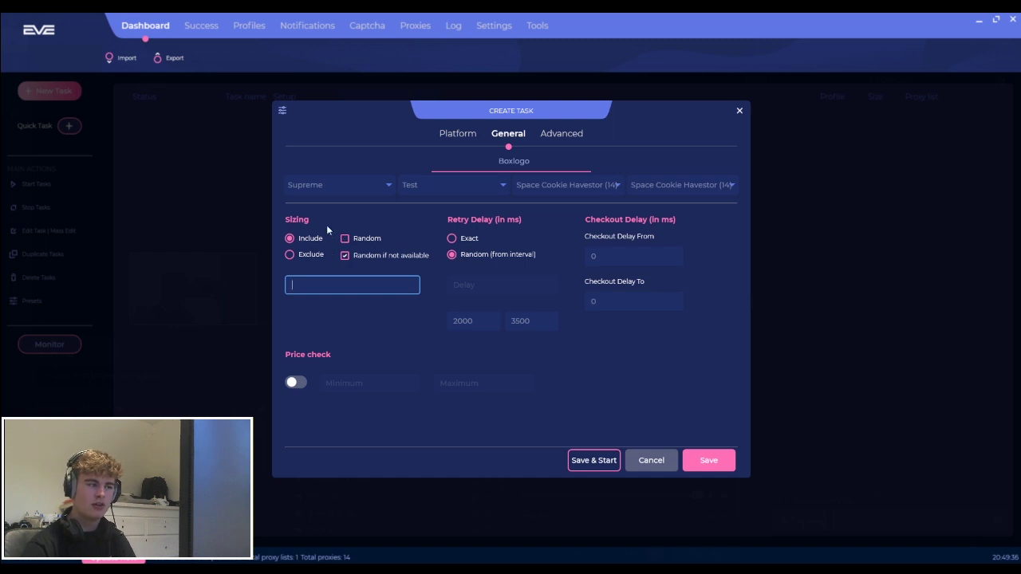
- Try an exact retry delay of 1000 ms and switch back to the random interval
click(452, 239)
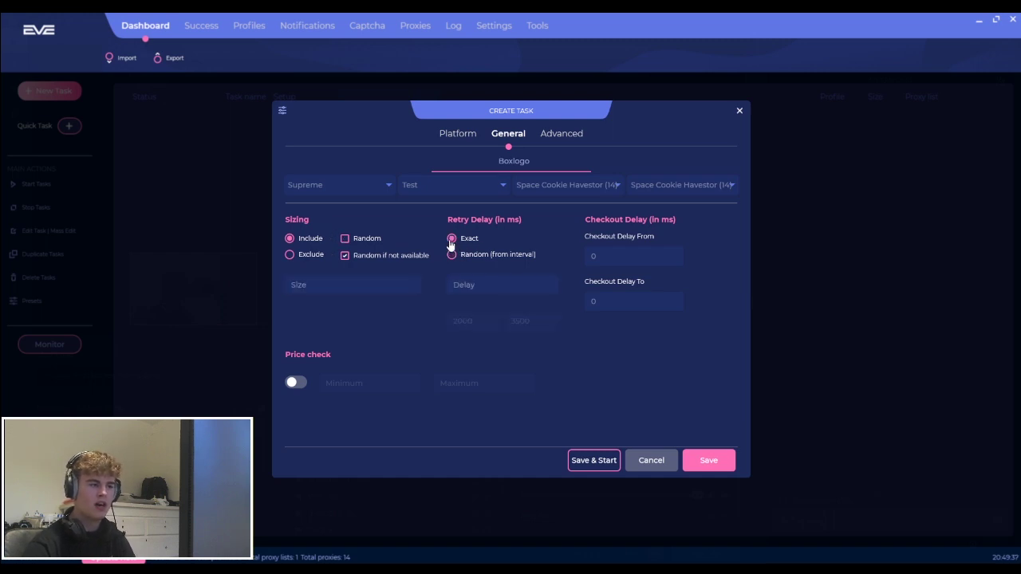
click(477, 284)
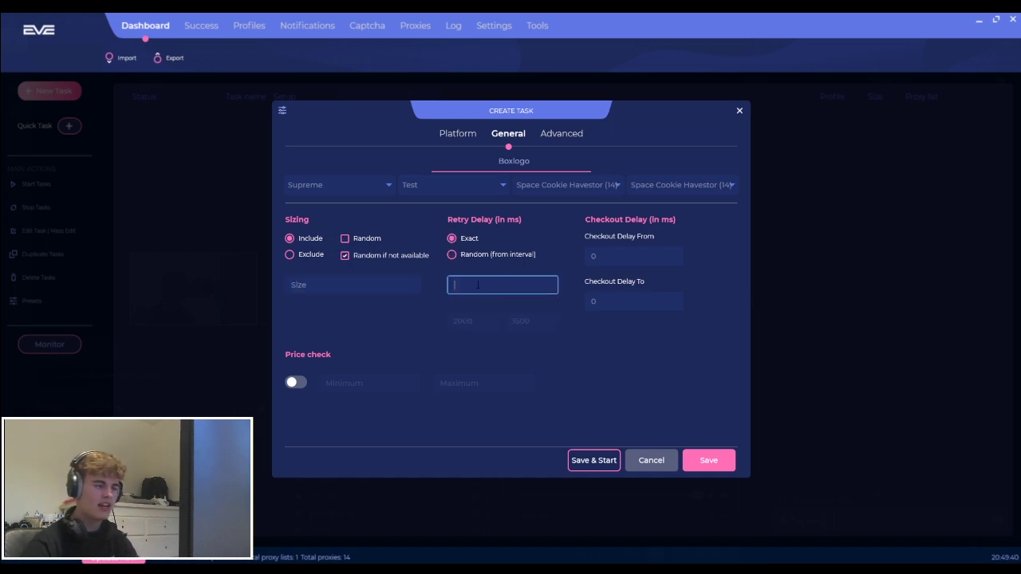
text(1000)
click(452, 255)
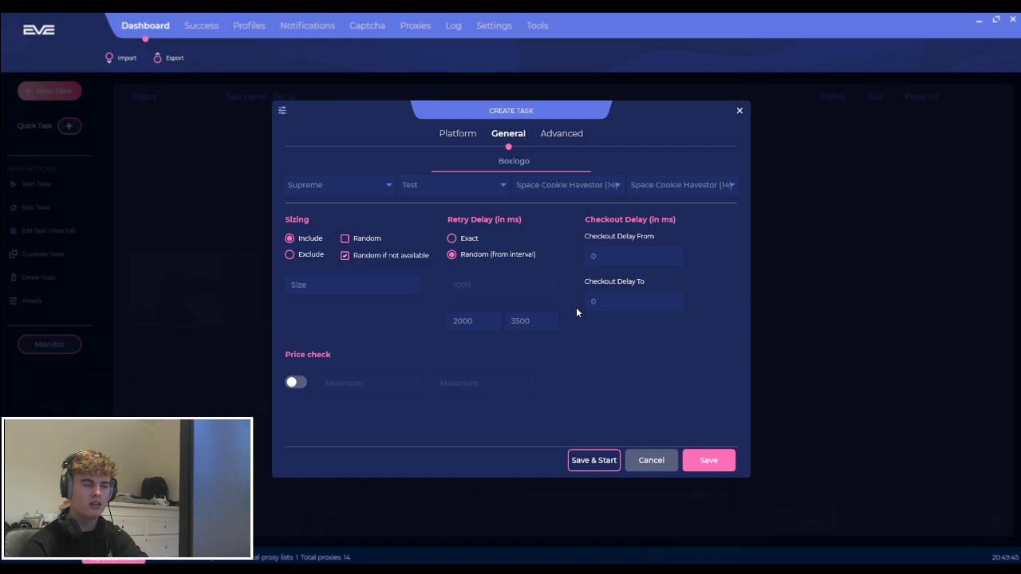
- Set the checkout delay to range from 1000 to 1500 ms
click(618, 256)
text(1000)
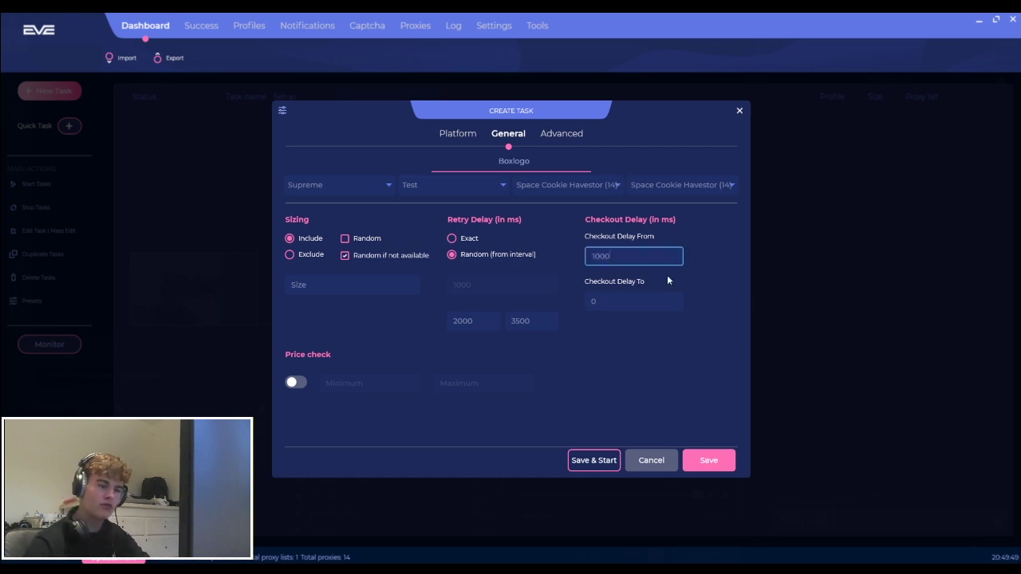
click(608, 300)
text(1500)
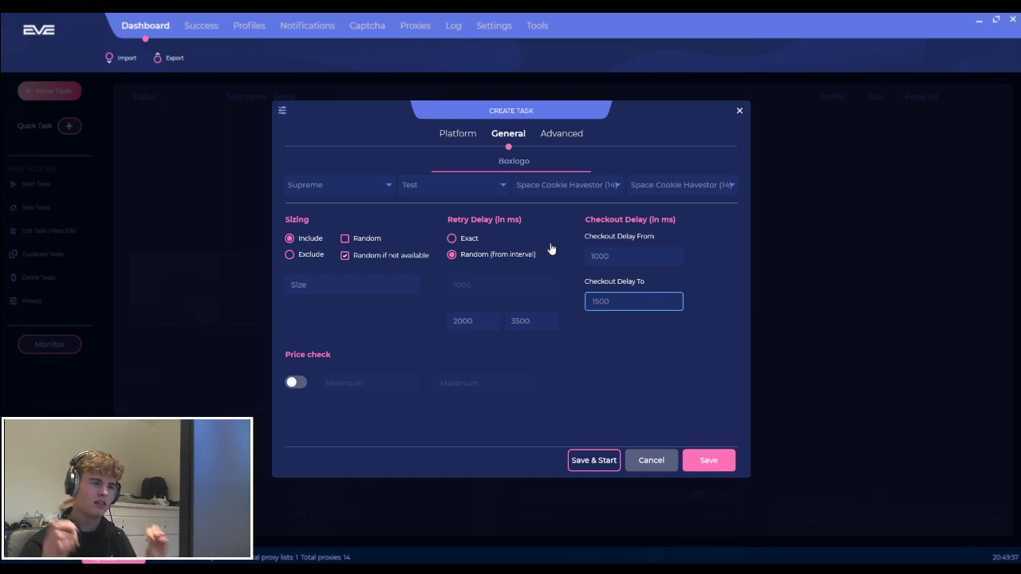
- Reset the start of the checkout delay range to 0 ms
click(586, 256)
key(BackSpace)
key(BackSpace)
key(BackSpace)
key(BackSpace)
- Enable the price check, try a range of 40 to 50, and clear both limits again
click(295, 382)
click(359, 382)
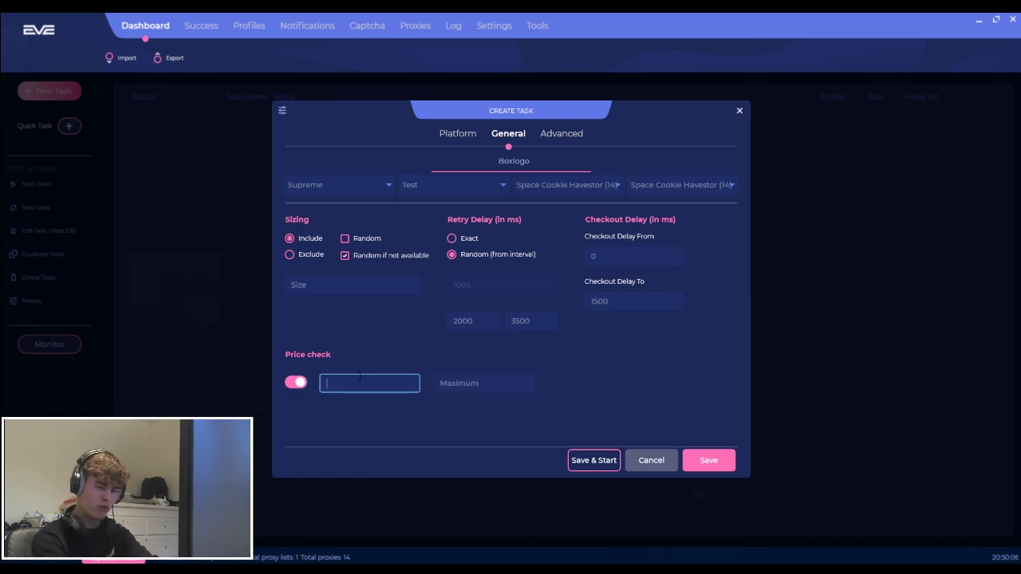
text(40)
click(451, 383)
text(50)
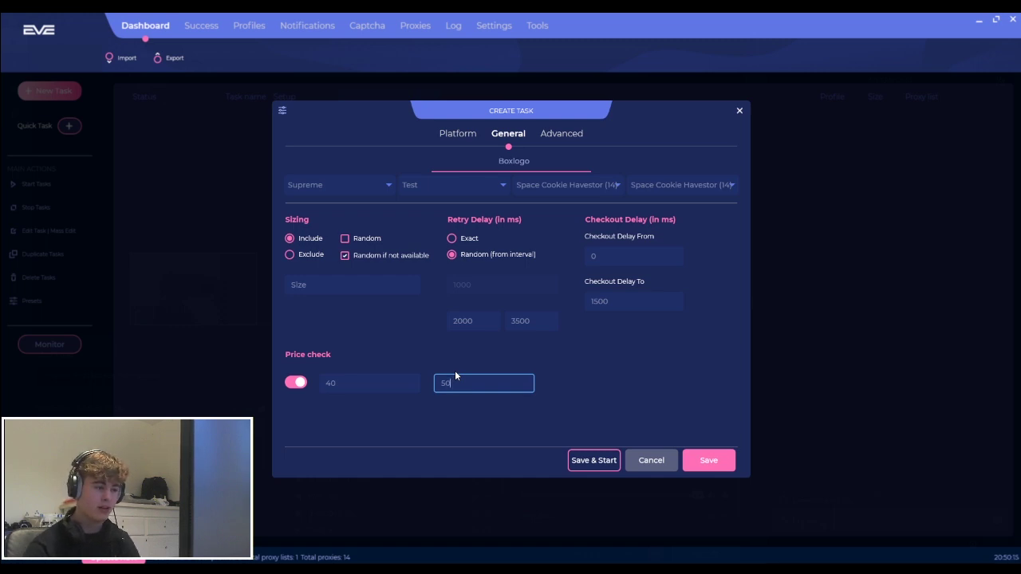
click(366, 384)
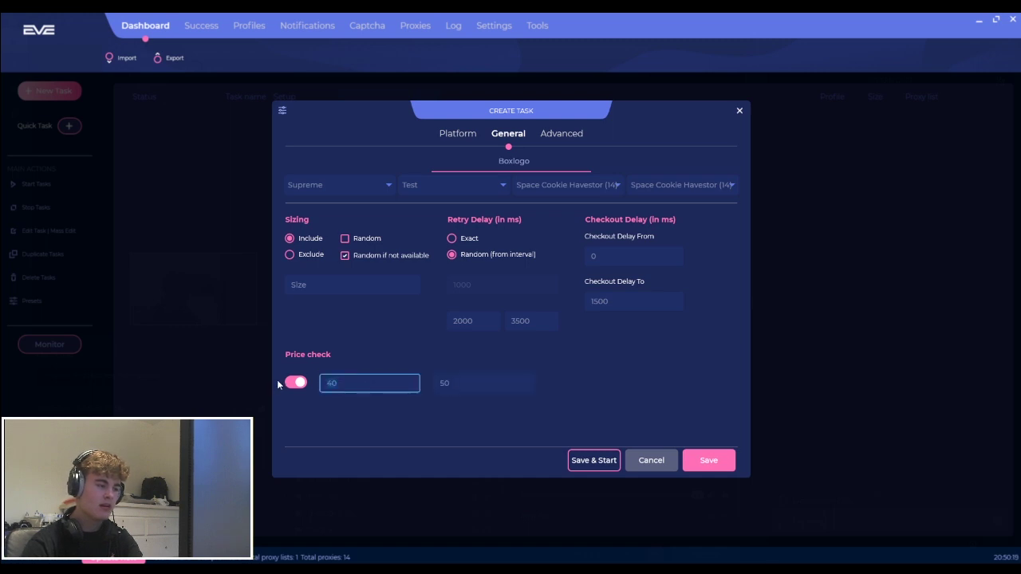
key(BackSpace)
key(BackSpace)
click(486, 386)
key(BackSpace)
key(BackSpace)
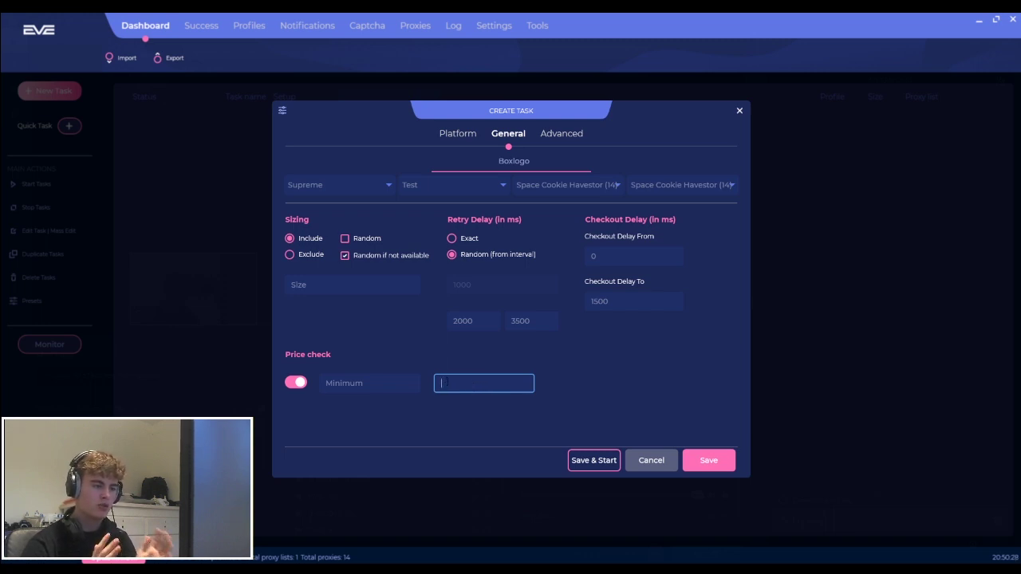
- Try a price check range of 10 to 2000 and clear both limits again
click(403, 378)
text(10)
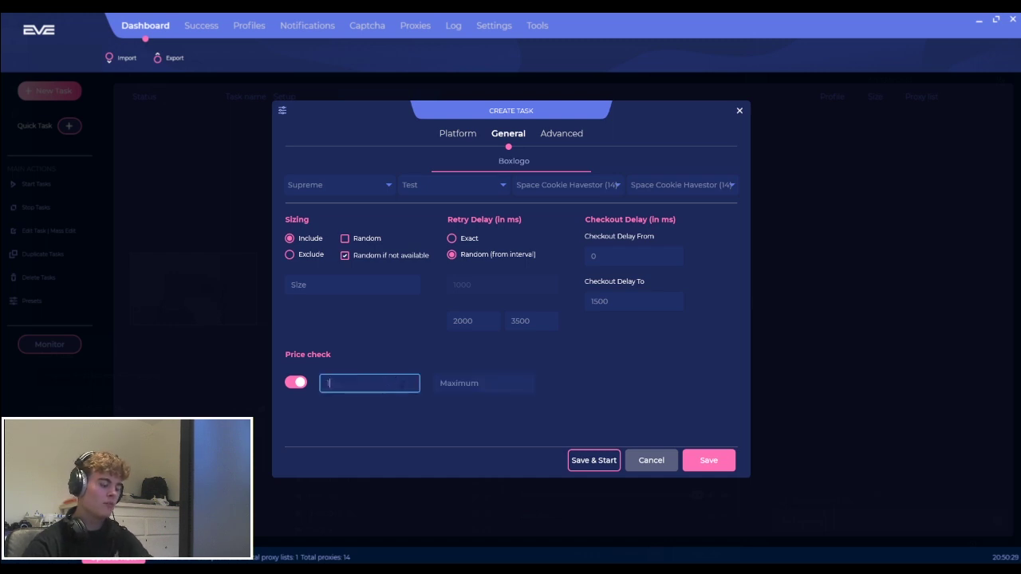
click(493, 389)
text(2000)
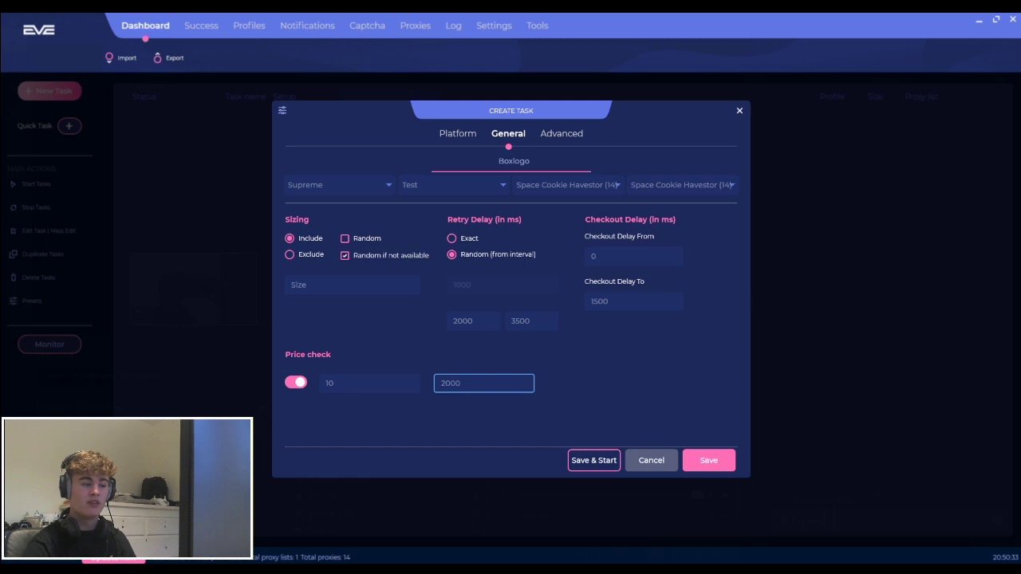
key(BackSpace)
key(BackSpace)
key(BackSpace)
key(BackSpace)
click(381, 385)
key(BackSpace)
key(BackSpace)
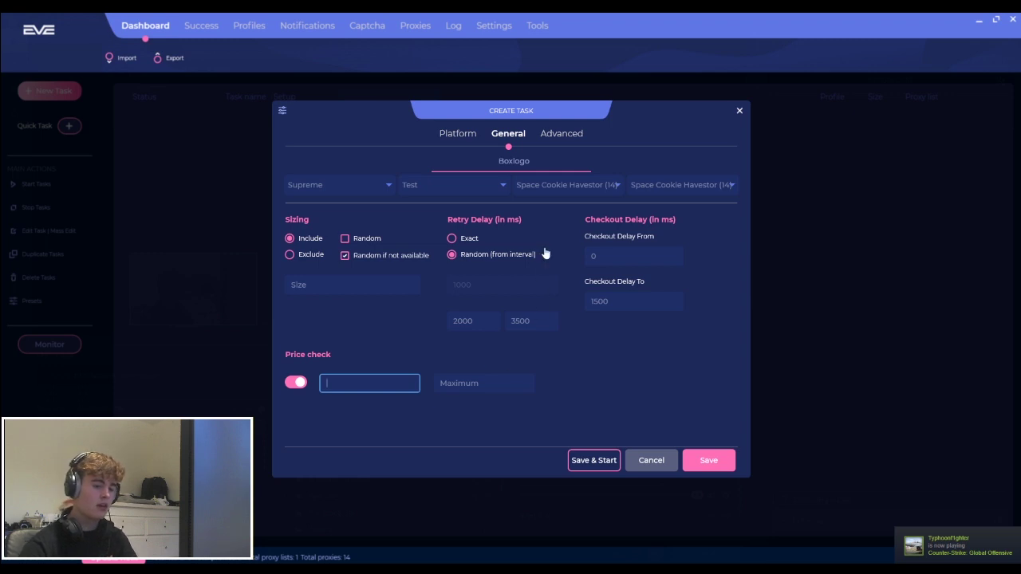
- View the advanced captcha and watch task settings and try to save the task
click(559, 133)
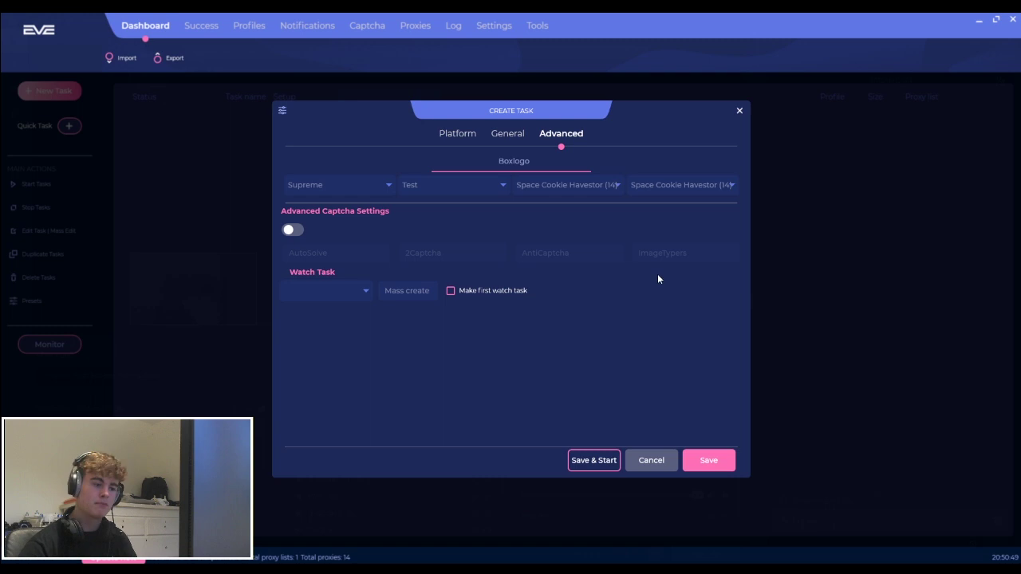
click(706, 462)
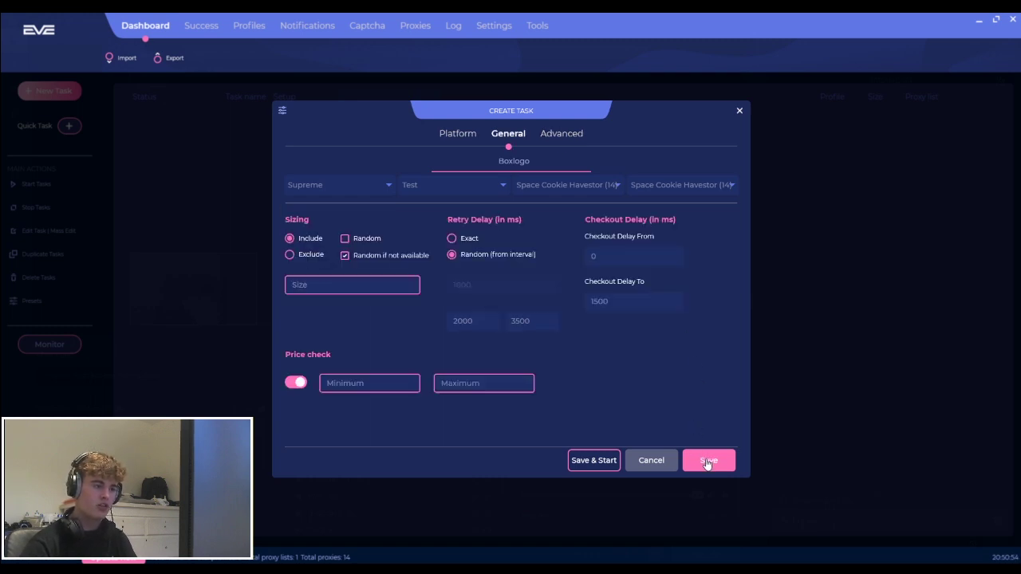
- Enter Medium as the included size, turn off the price check and save the Boxlogo task
click(367, 284)
text(MEdiyum)
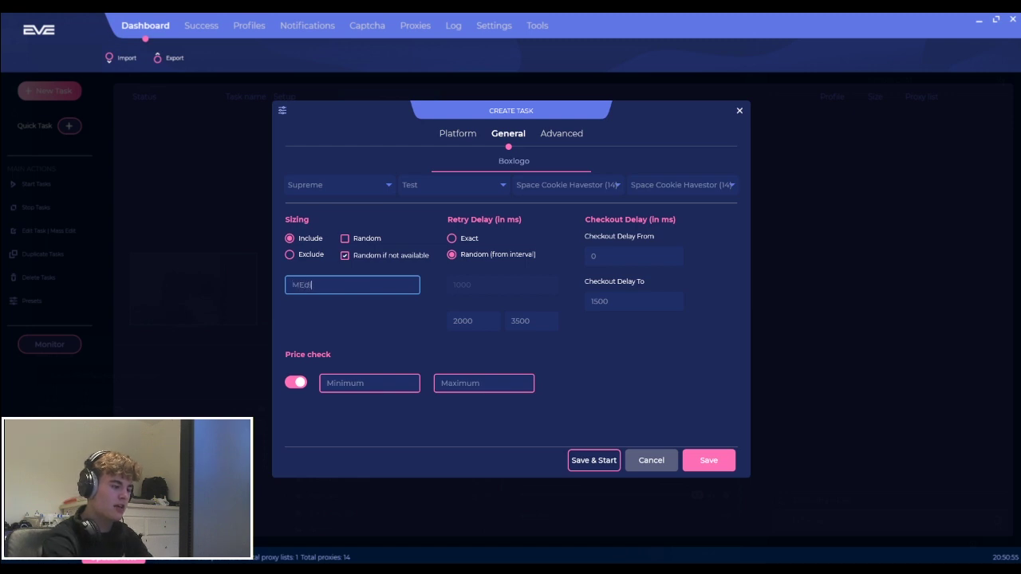
key(BackSpace)
key(BackSpace)
key(BackSpace)
key(BackSpace)
key(BackSpace)
key(BackSpace)
text(e)
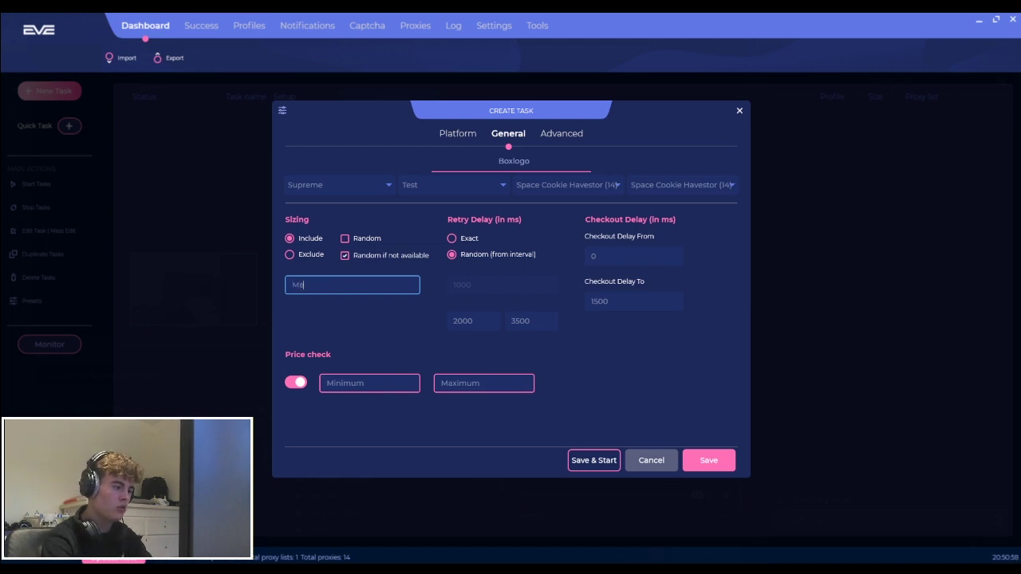
text(diu)
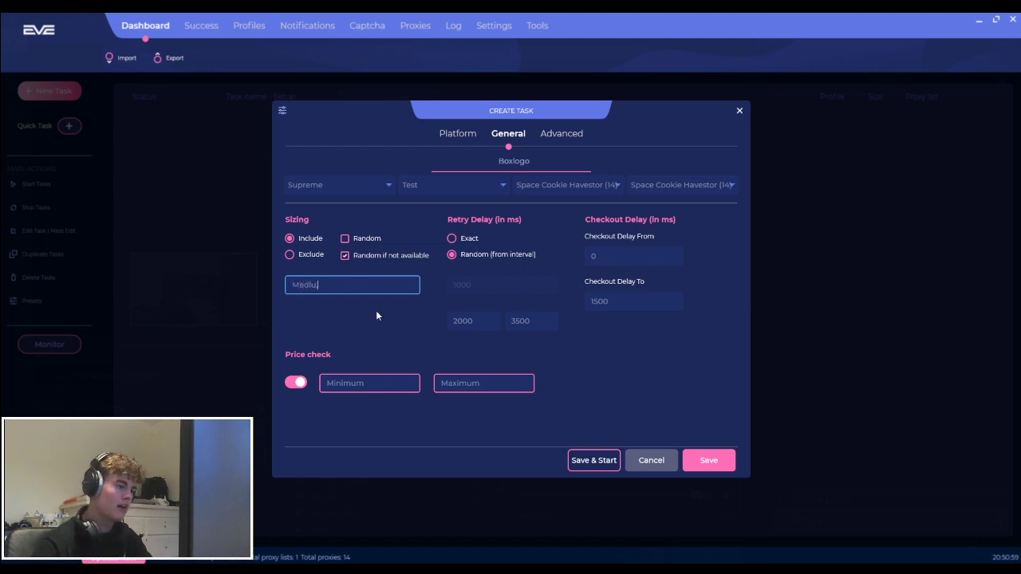
text(m)
click(298, 383)
click(709, 460)
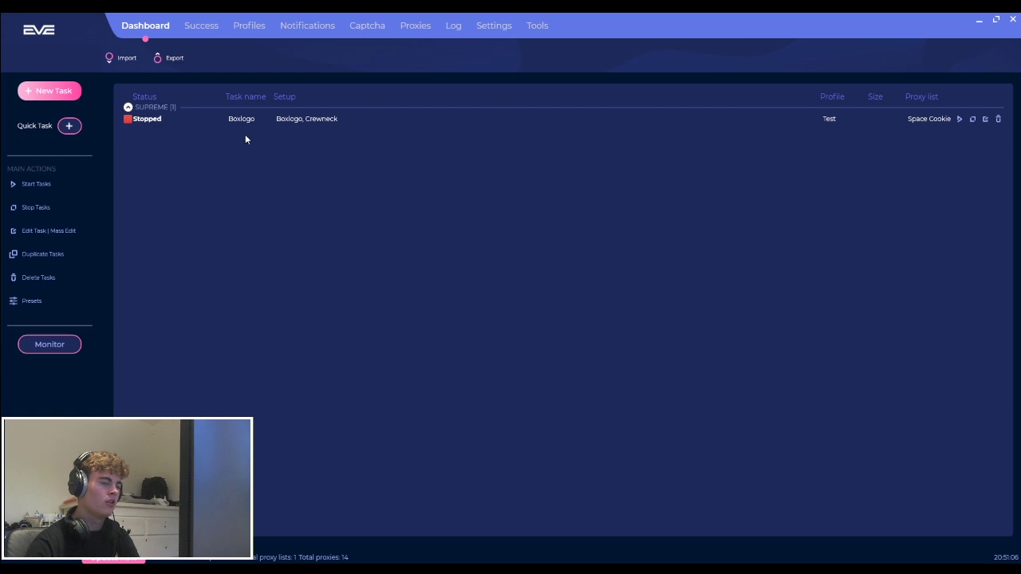
- Select the Boxlogo task, view the quick task form and close it
click(199, 121)
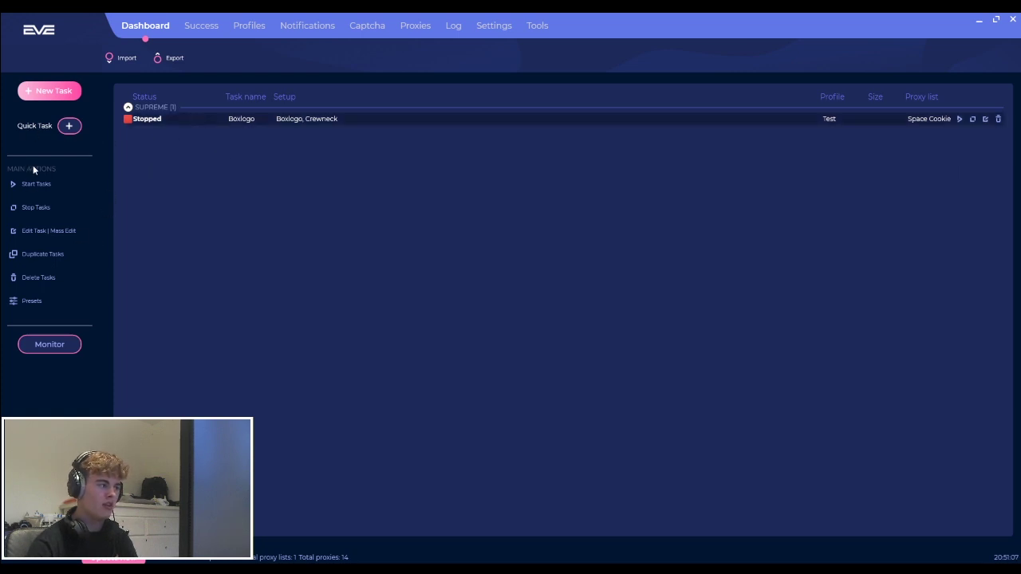
click(68, 125)
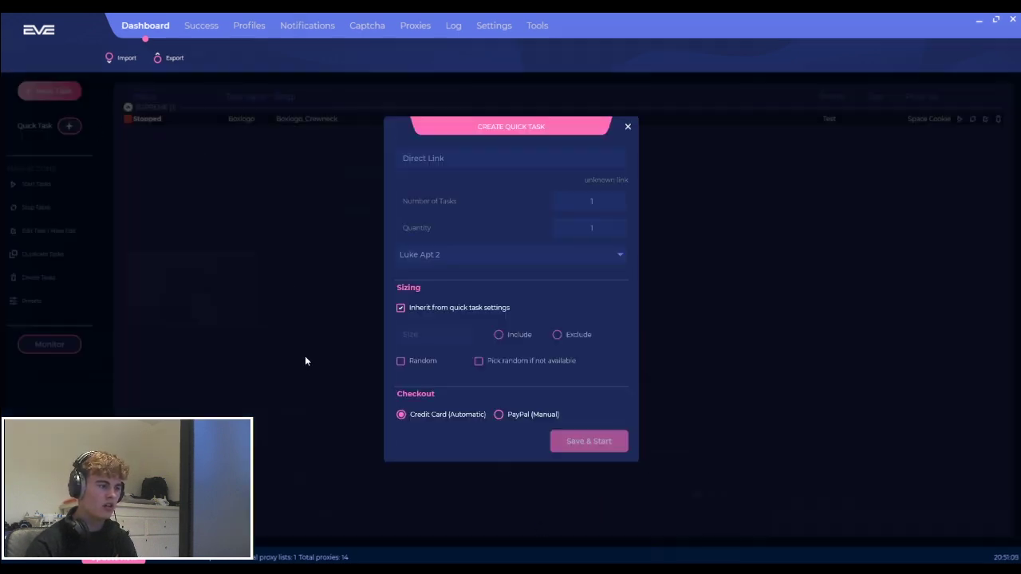
click(627, 129)
- Start the Boxlogo task and stop it again, and open and close its edit form
click(24, 188)
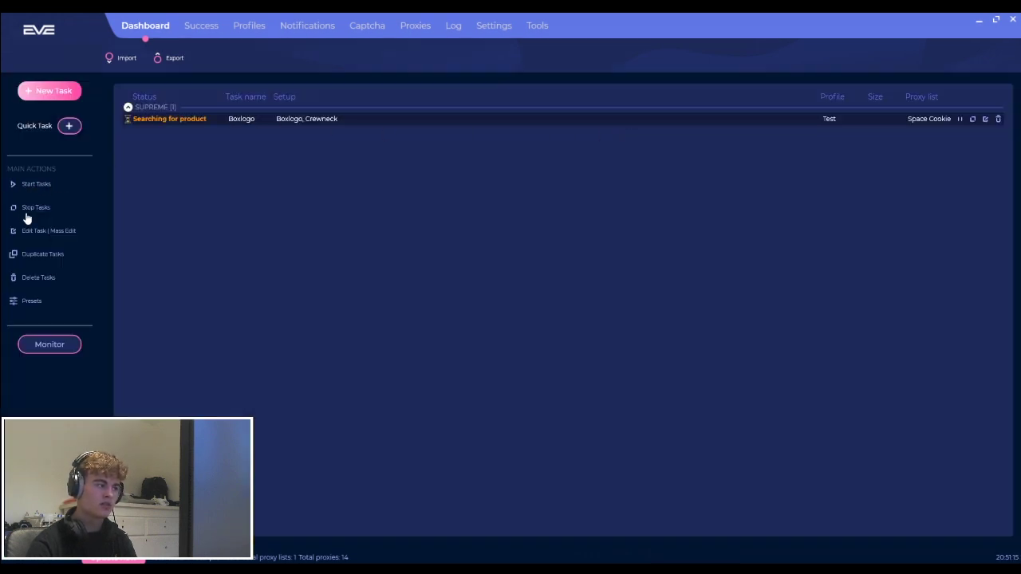
click(29, 209)
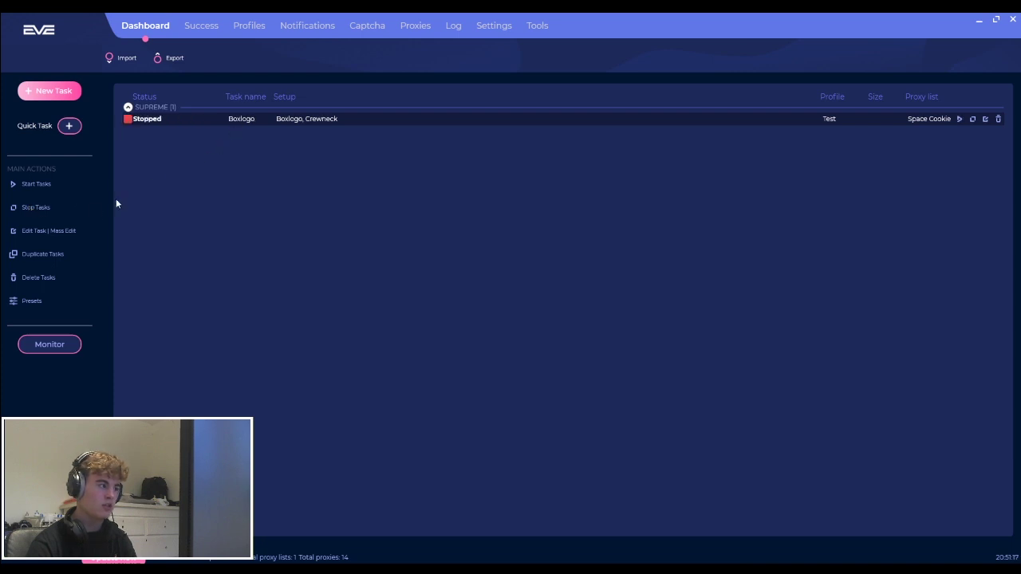
click(48, 230)
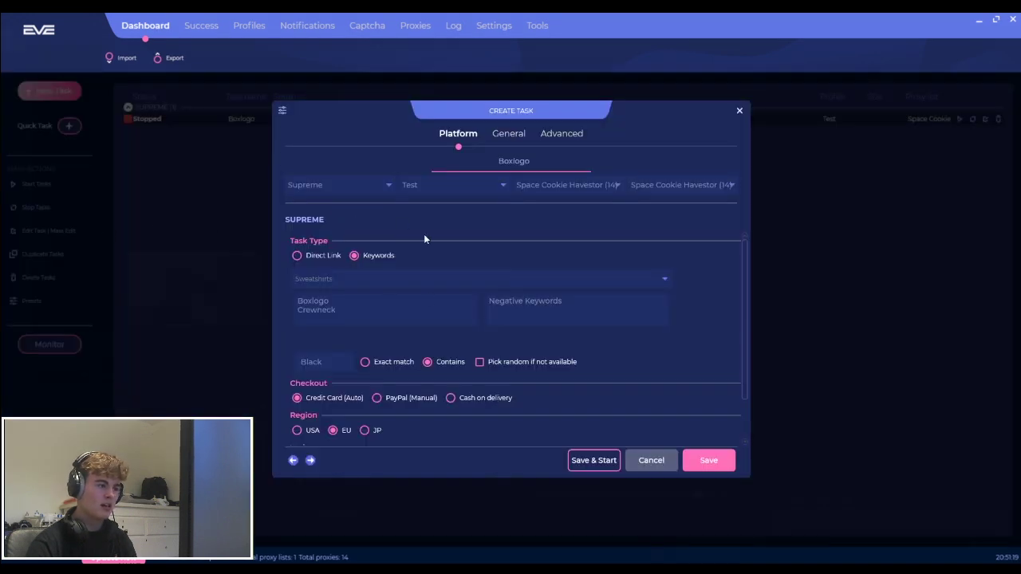
click(739, 113)
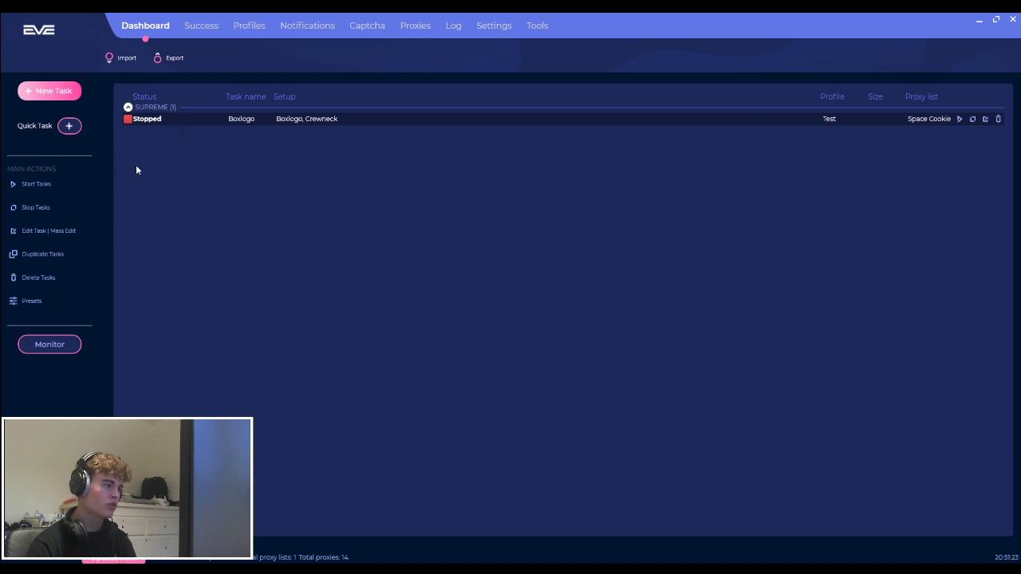
- Duplicate the Boxlogo task, and open and close the task edit form
click(26, 254)
click(48, 230)
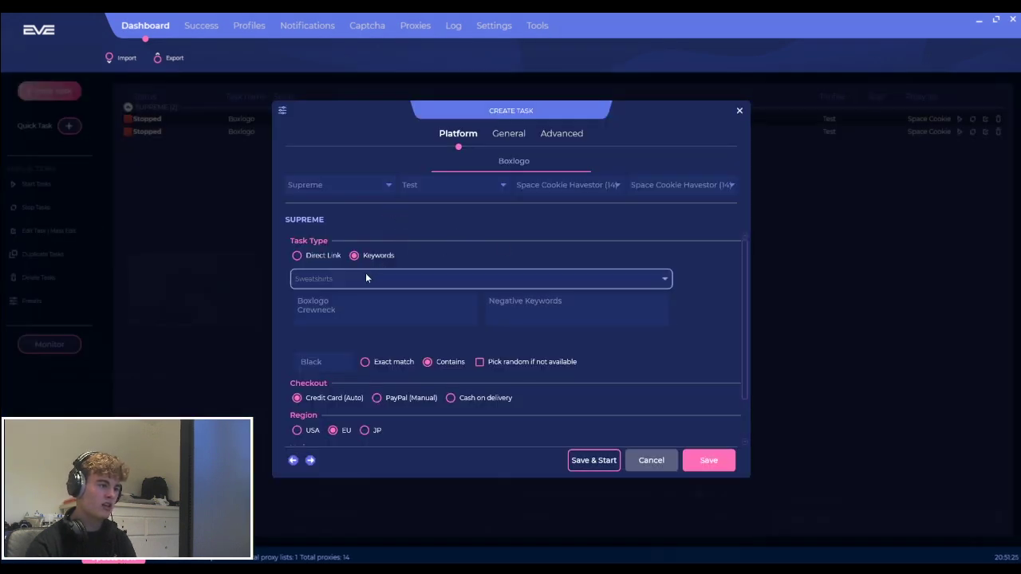
click(739, 113)
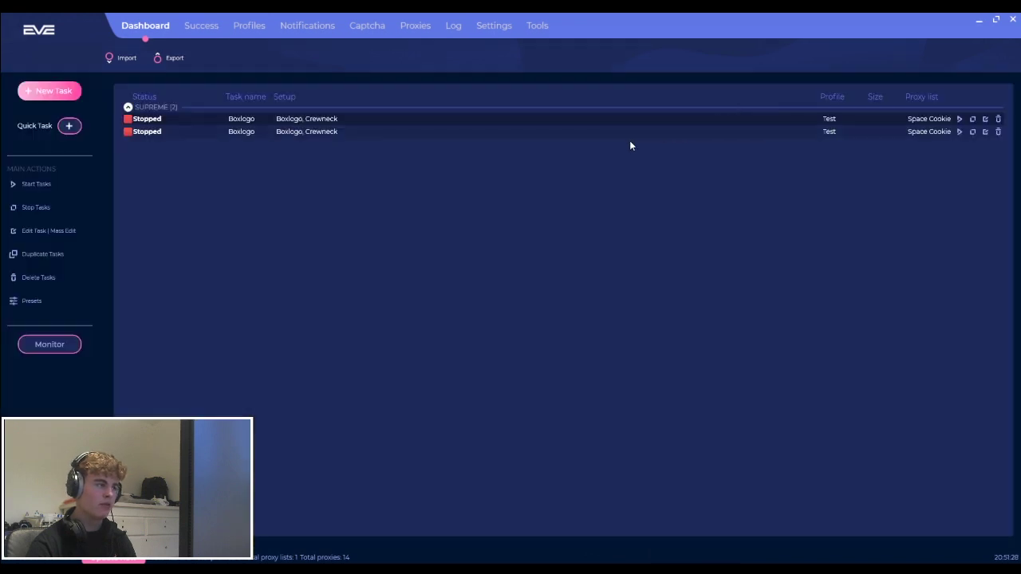
- Delete the extra Boxlogo task and duplicate the remaining one again
click(41, 279)
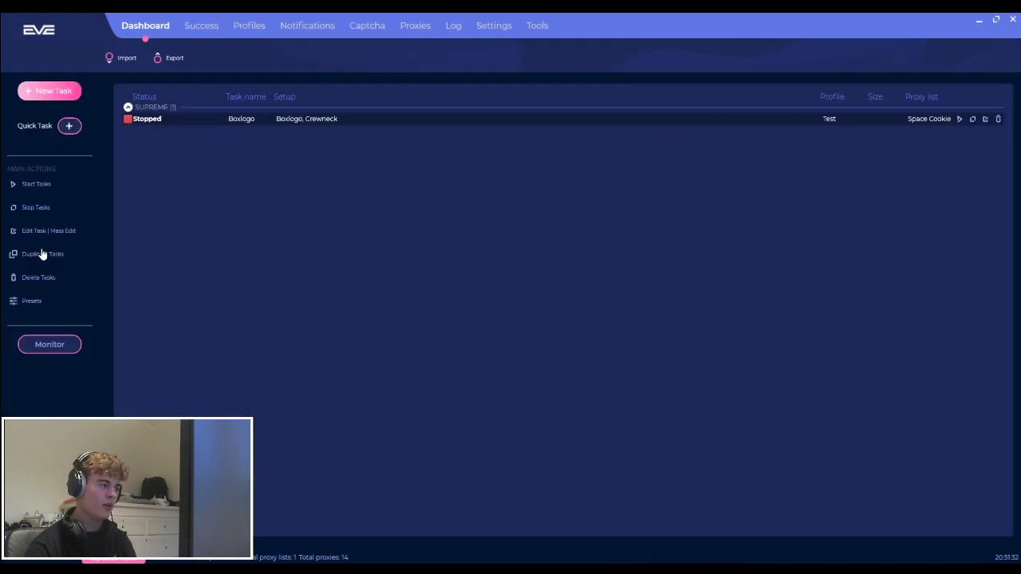
click(42, 253)
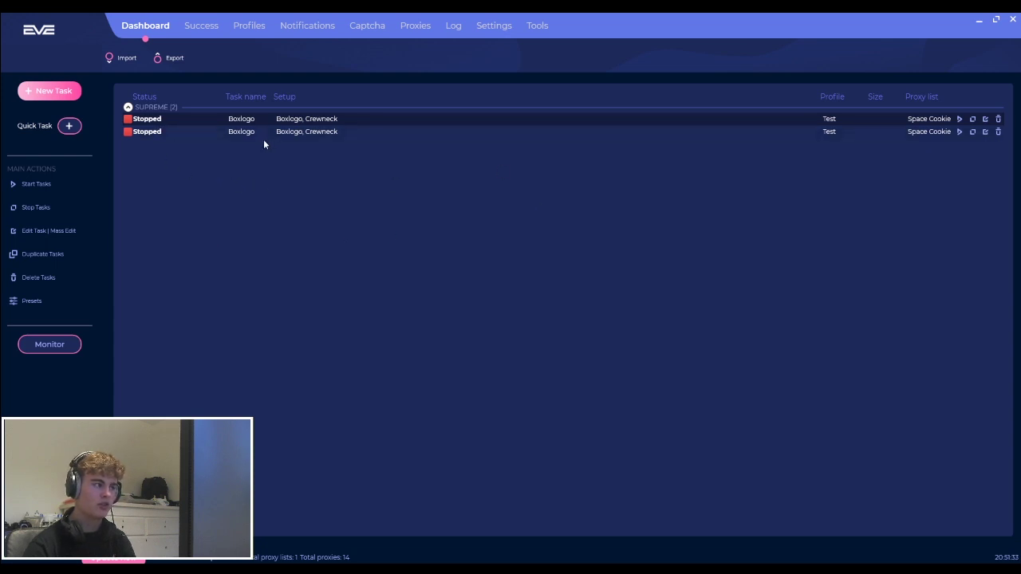
- Set the duplicated task's Multicart to Boxlogo and save it, and open and close its edit form
click(985, 132)
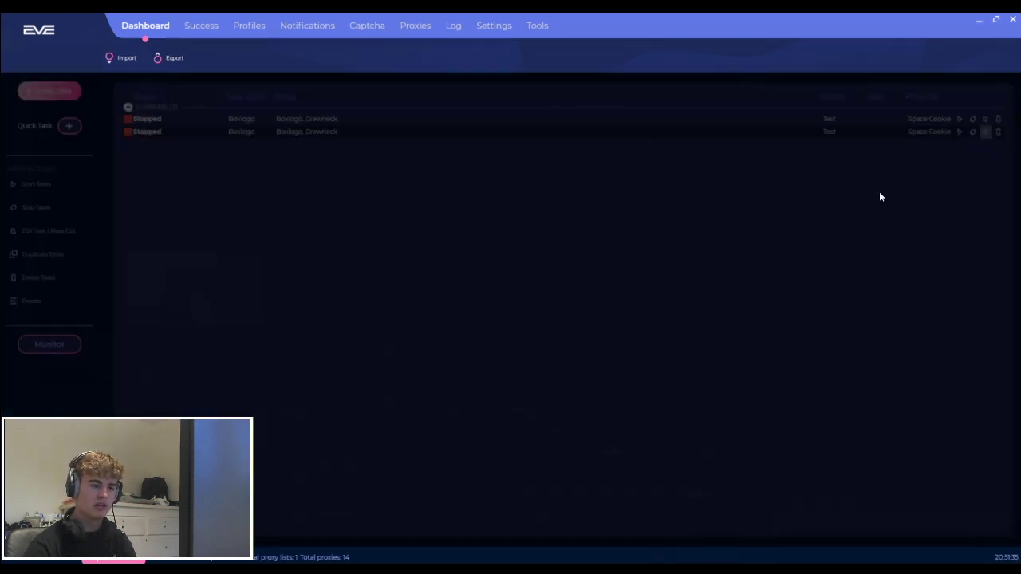
scroll(584, 361, down, 3)
click(515, 415)
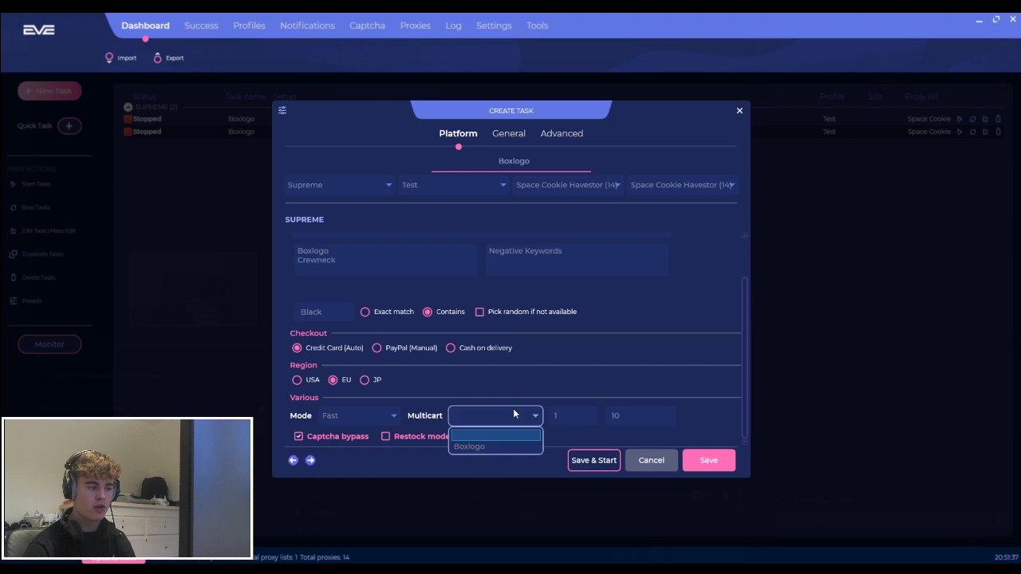
click(506, 442)
click(713, 469)
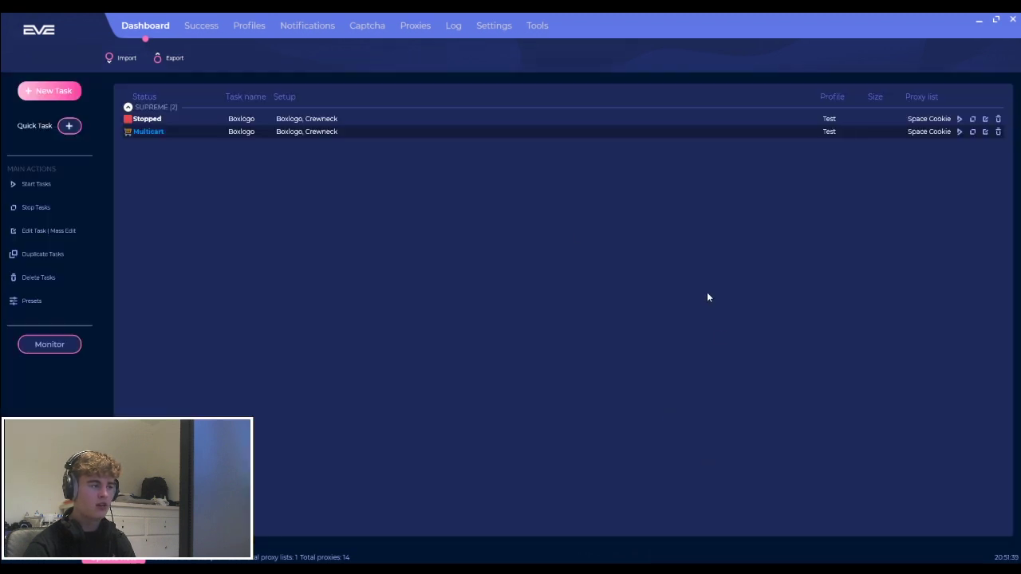
click(986, 132)
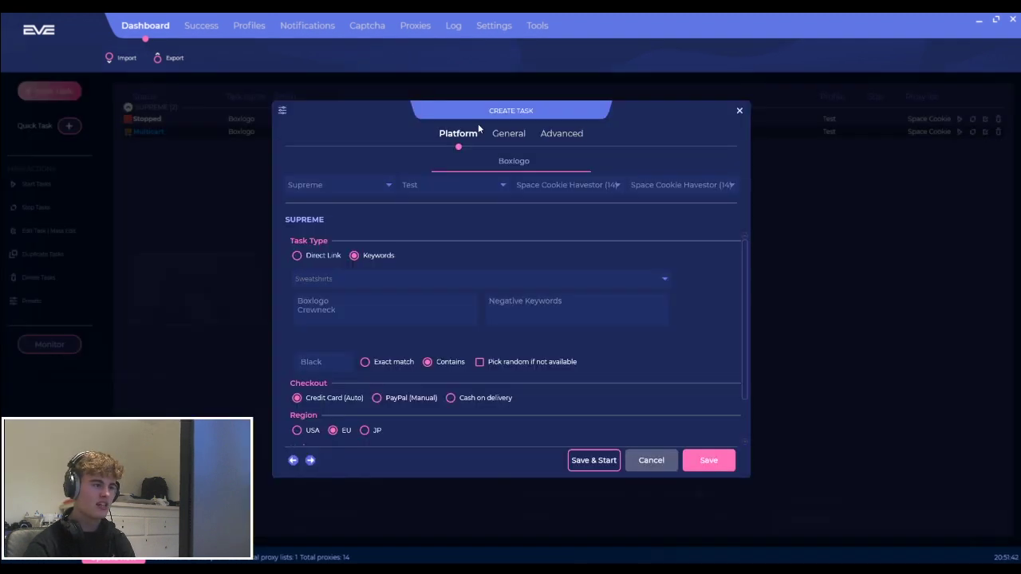
click(740, 111)
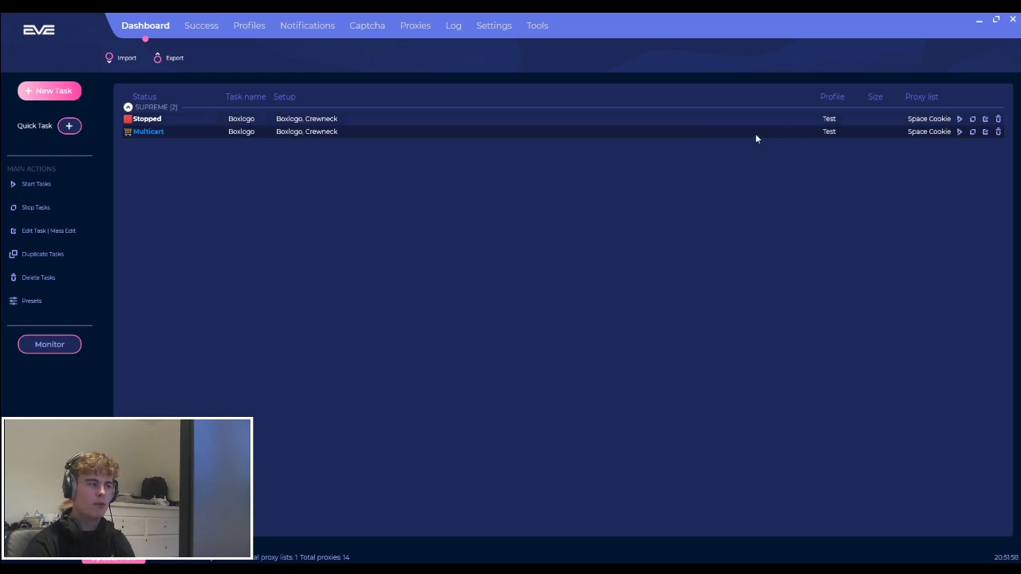
- Start and pause the main Boxlogo task, and delete both Supreme tasks
click(961, 119)
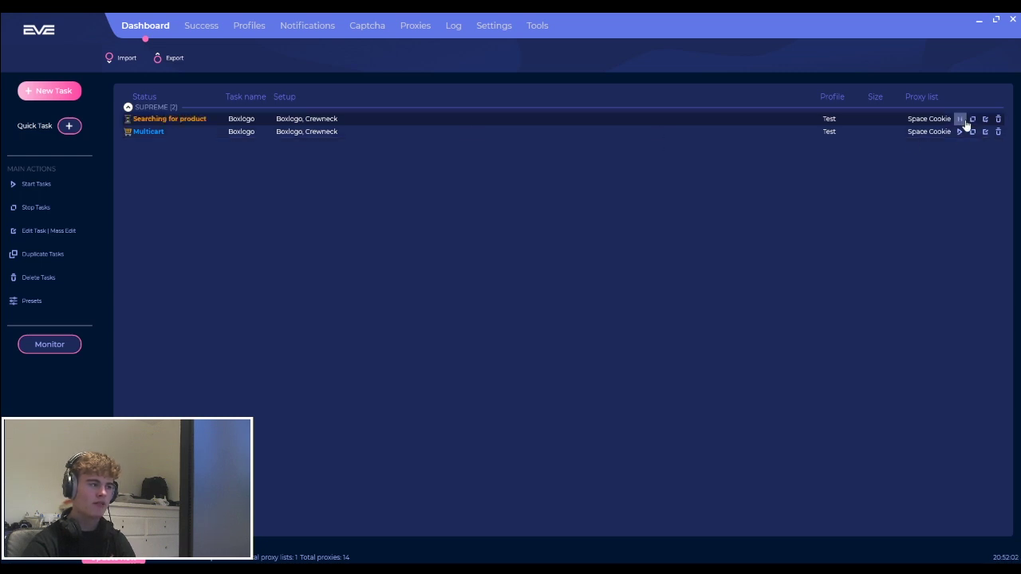
click(961, 119)
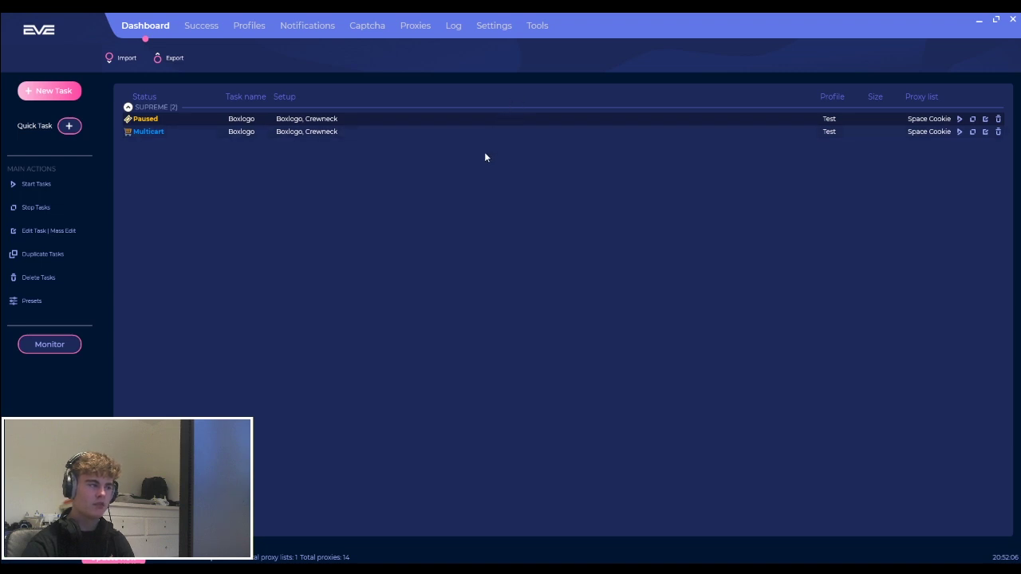
click(998, 132)
click(998, 119)
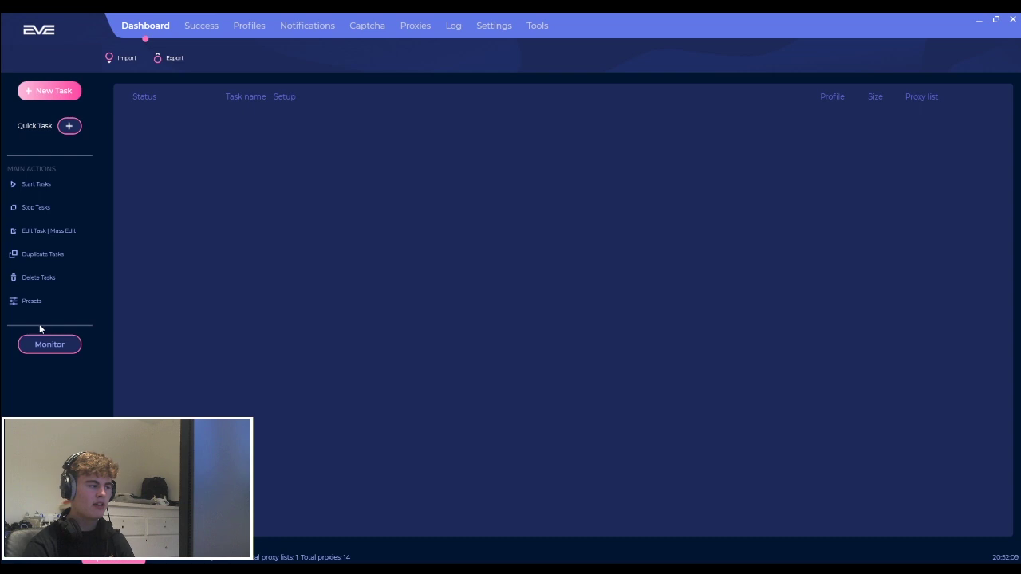
- Open the monitor, expand its quick task settings and look at the profile choices
click(43, 344)
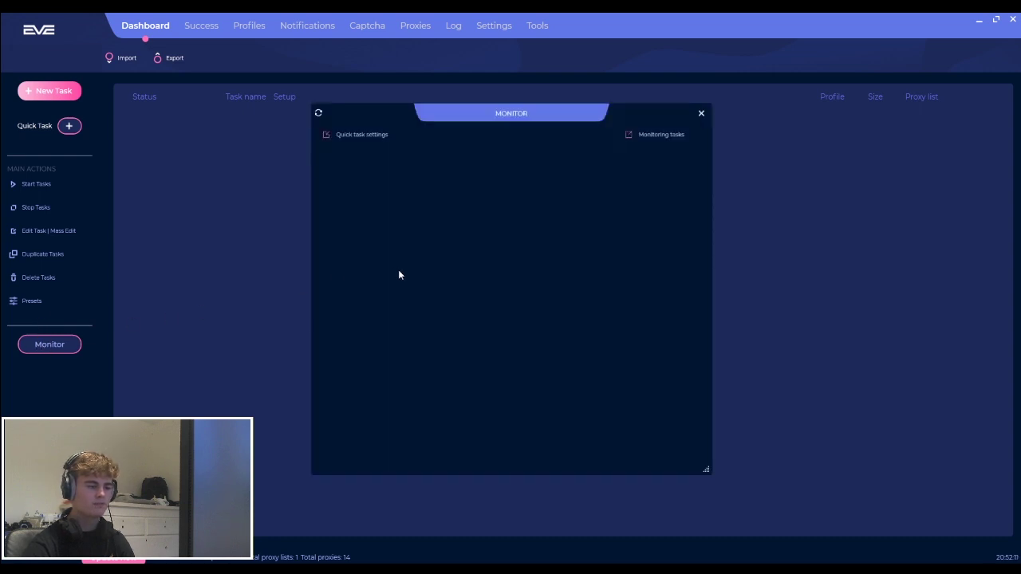
click(327, 137)
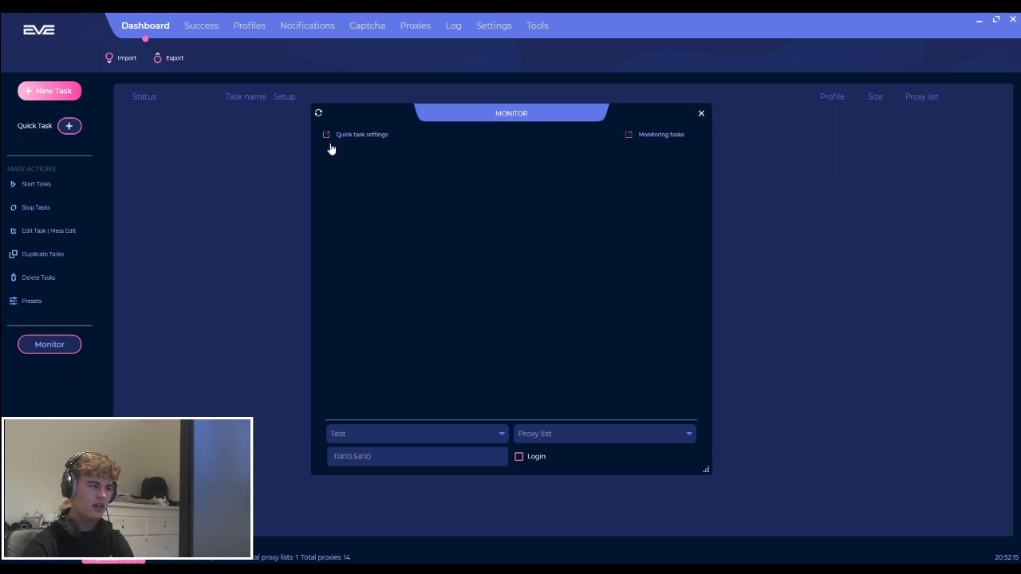
click(390, 436)
click(399, 437)
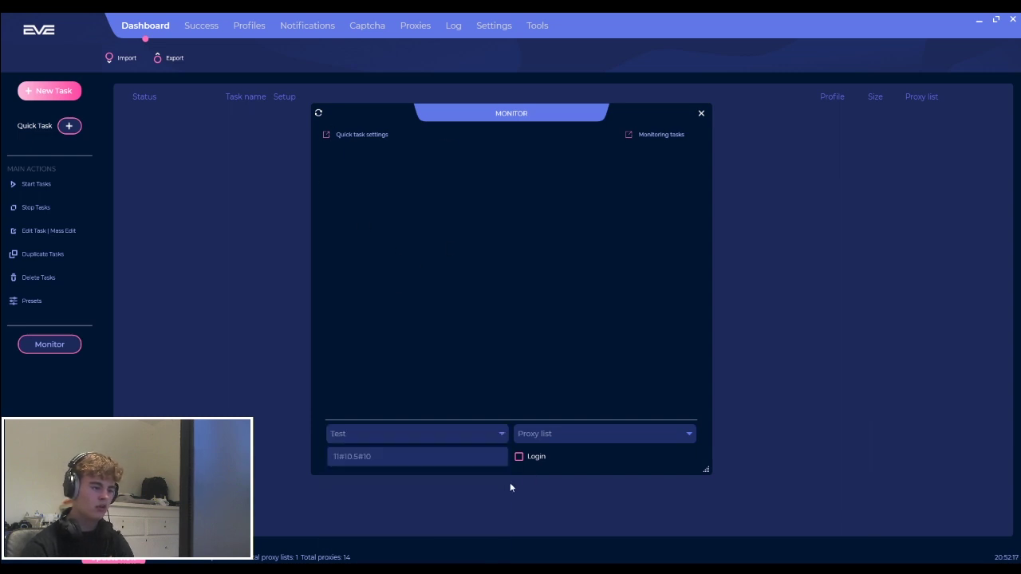
- Review the website list and keywords of the existing monitoring task, save it and close the monitor
click(650, 138)
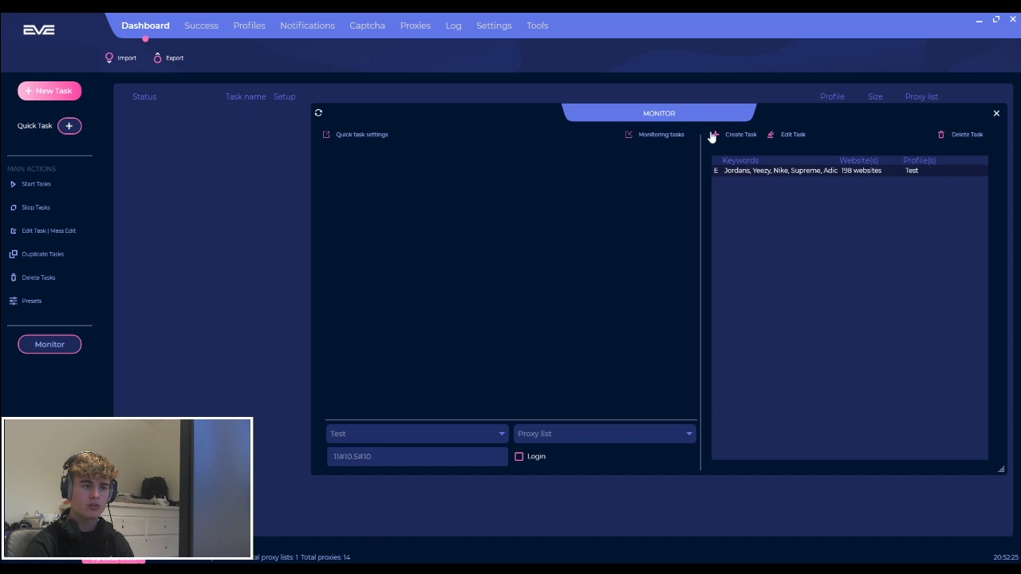
click(801, 139)
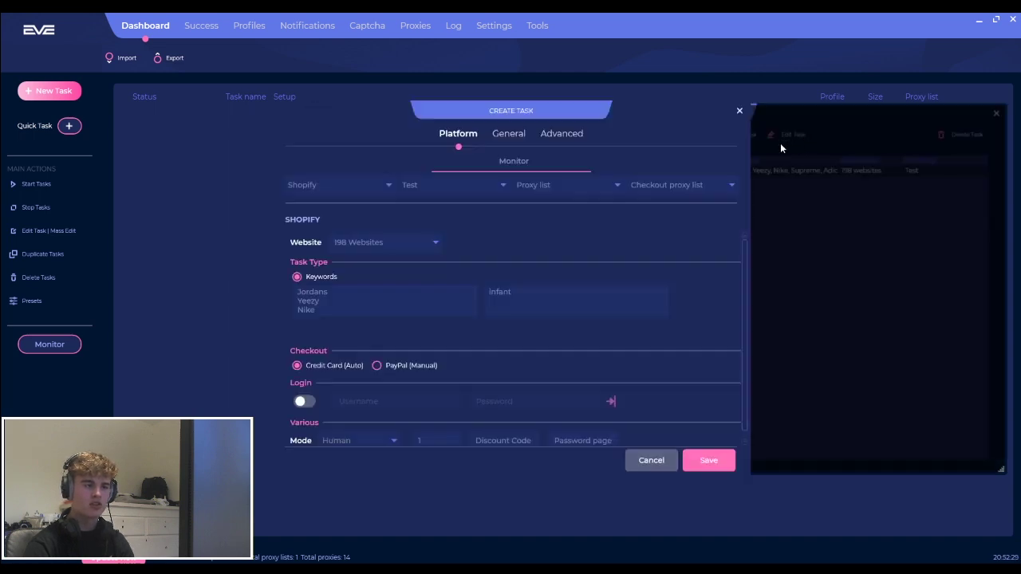
click(404, 248)
click(435, 241)
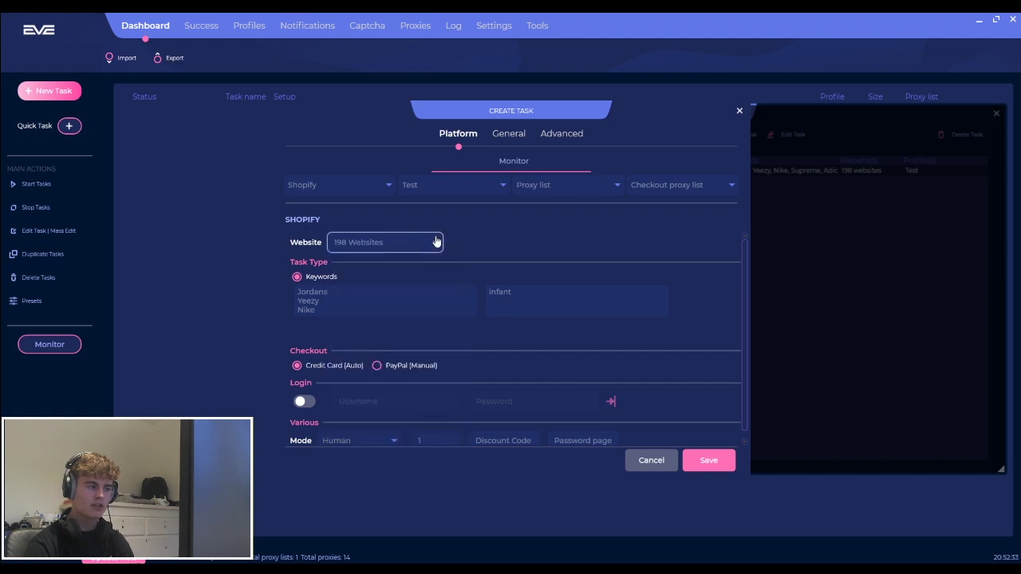
click(351, 309)
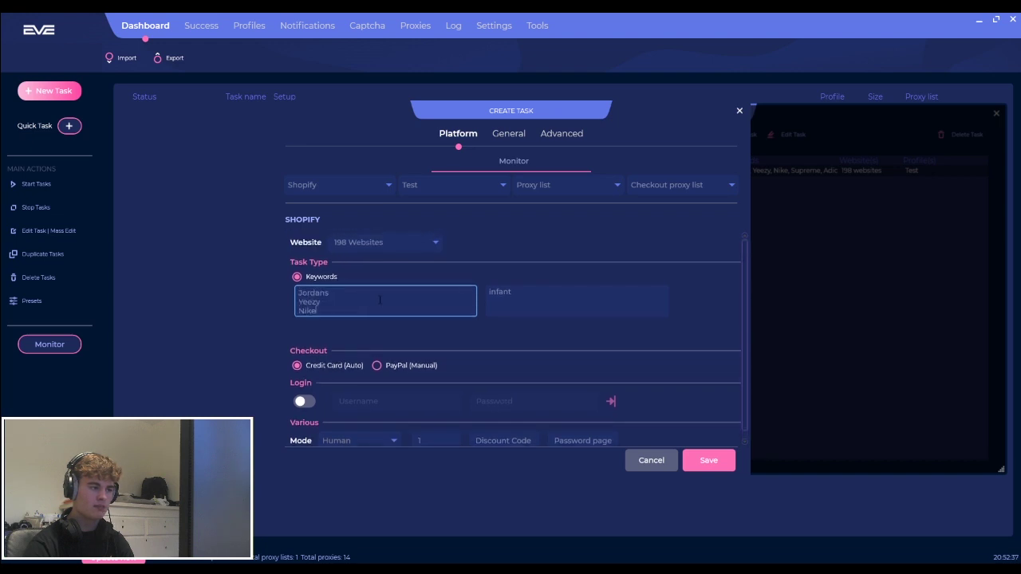
click(703, 460)
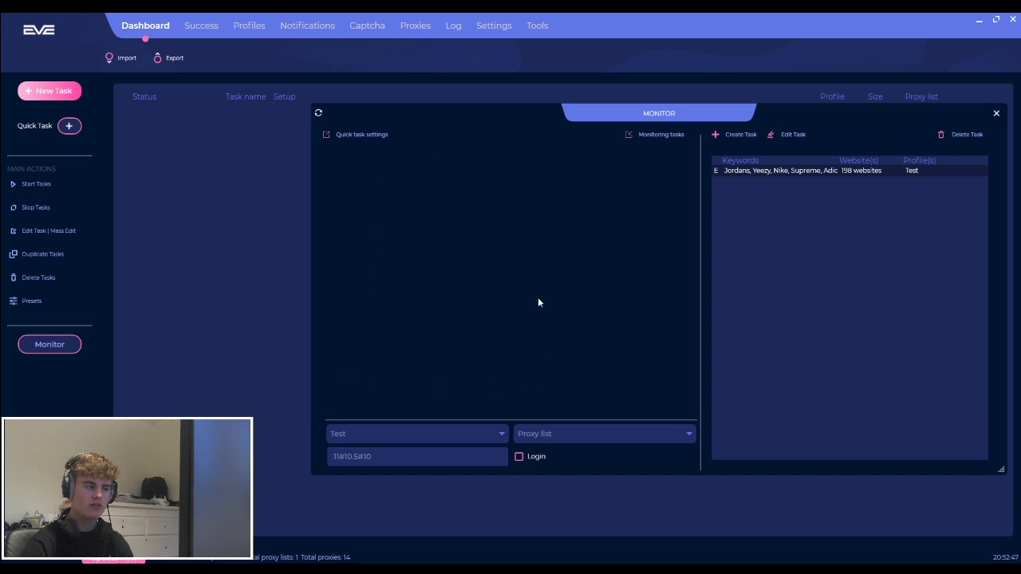
click(996, 113)
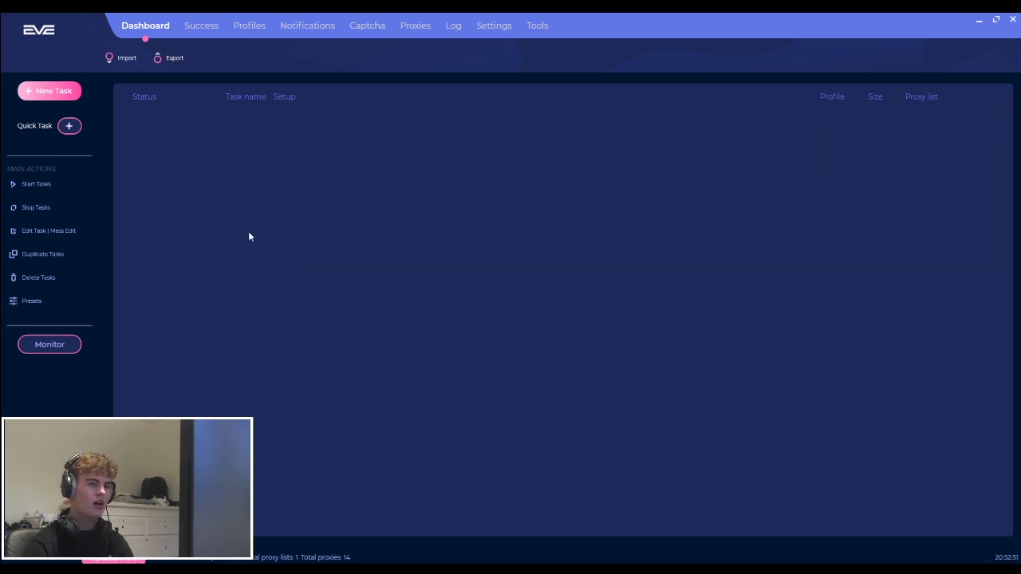
- View the Success page, and browse the profiles' login pools, choosing Undefeated as the website before closing them
click(201, 27)
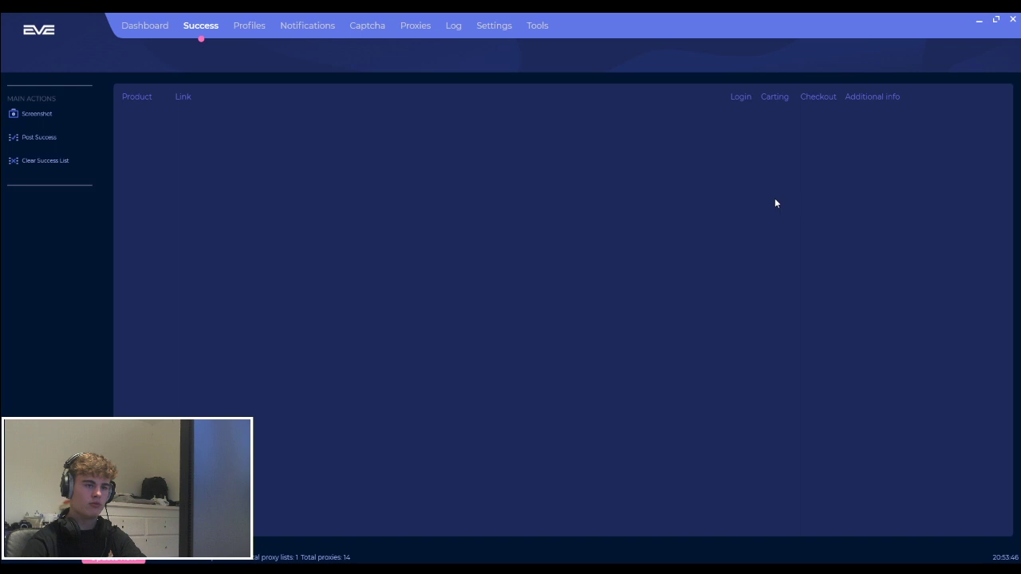
click(250, 26)
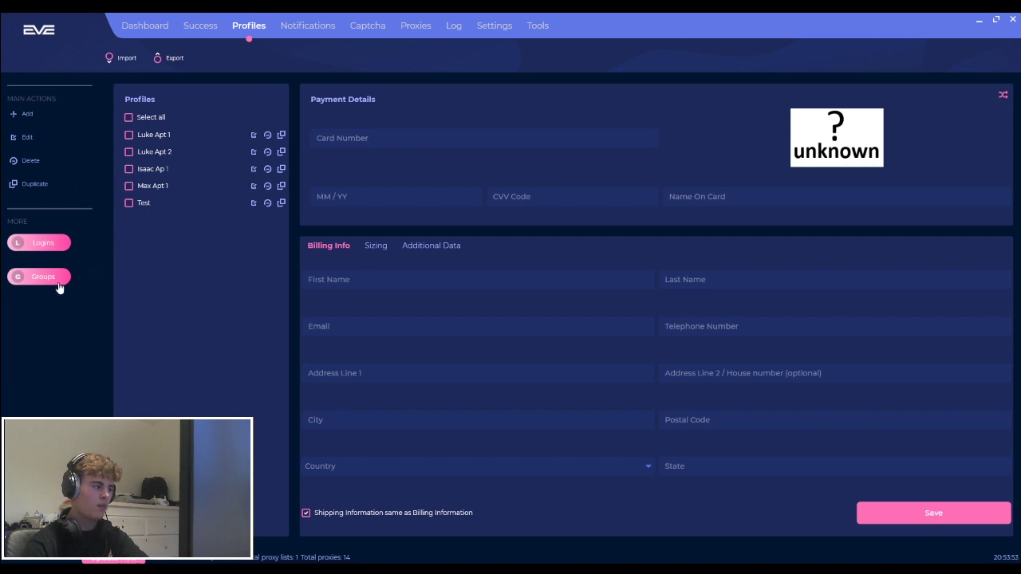
click(42, 246)
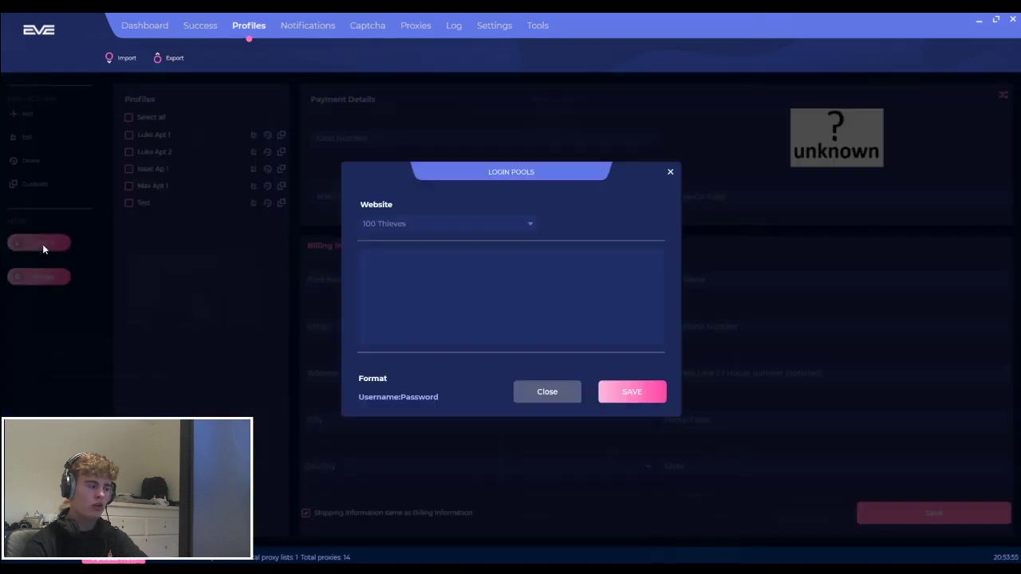
click(418, 228)
scroll(441, 338, down, 20)
scroll(441, 335, down, 20)
scroll(443, 338, down, 15)
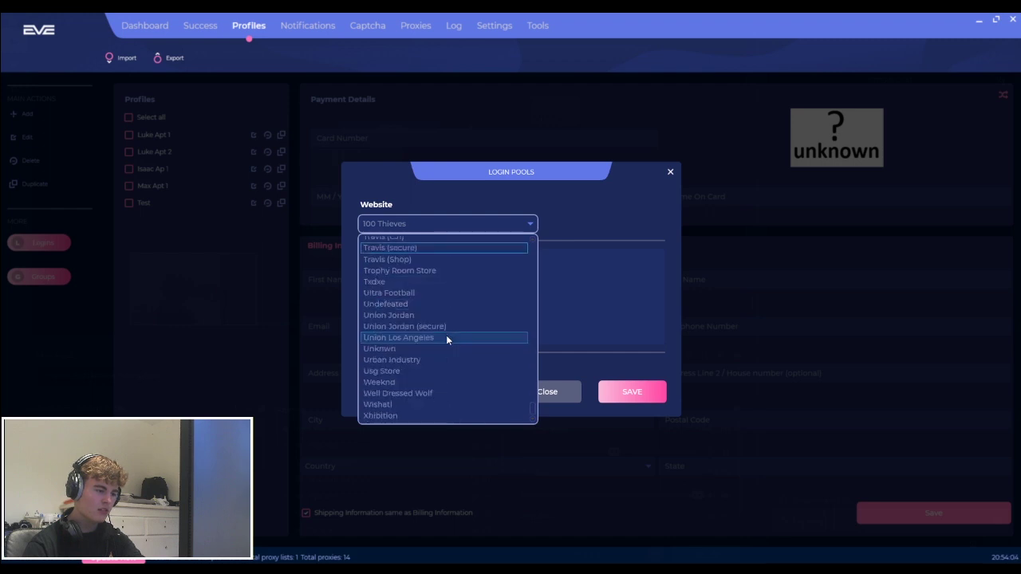
click(425, 303)
click(396, 268)
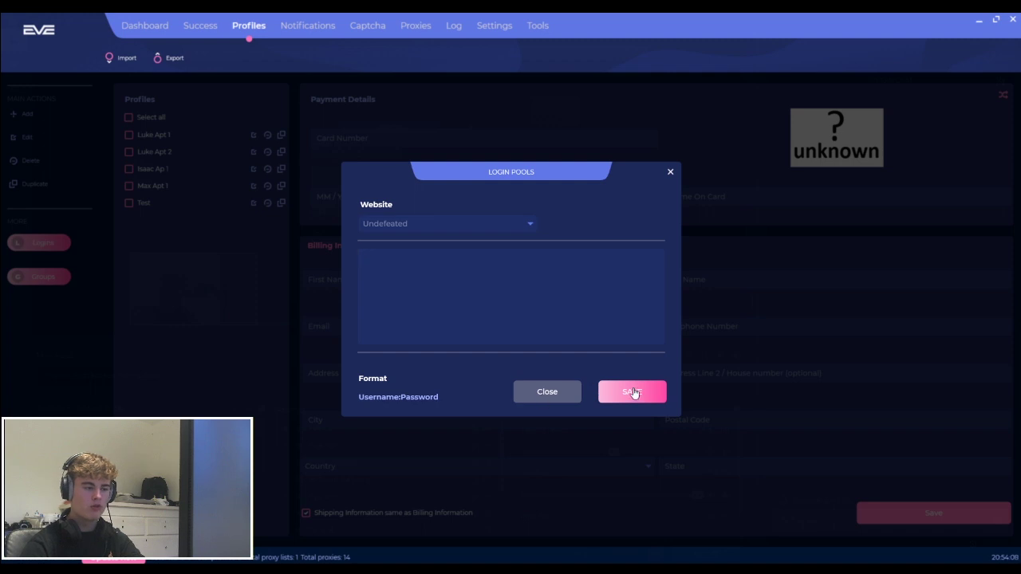
click(669, 172)
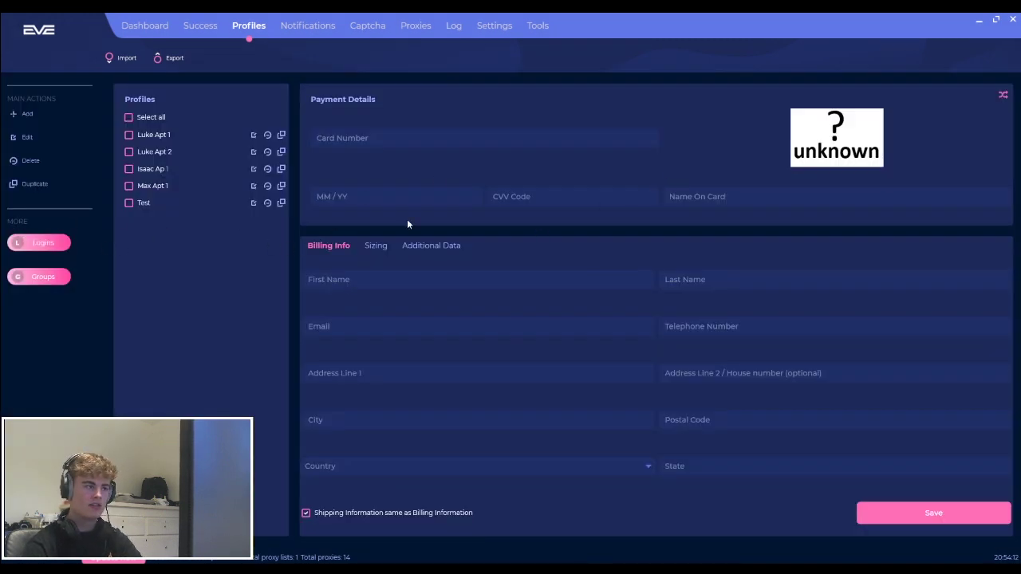
- Open the Test profile for editing and look over its payment details and additional data
click(253, 204)
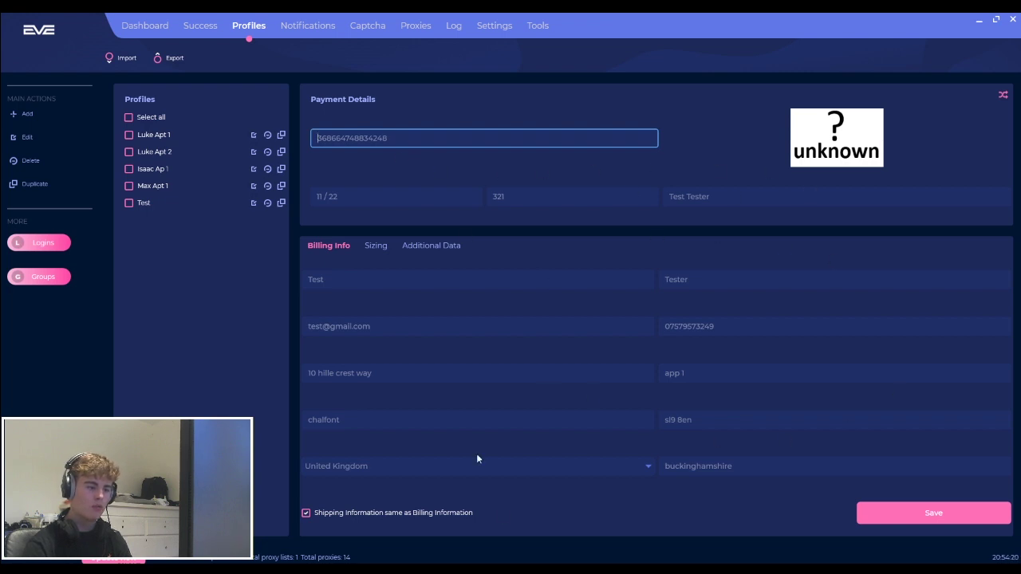
drag(316, 138, 407, 135)
click(419, 134)
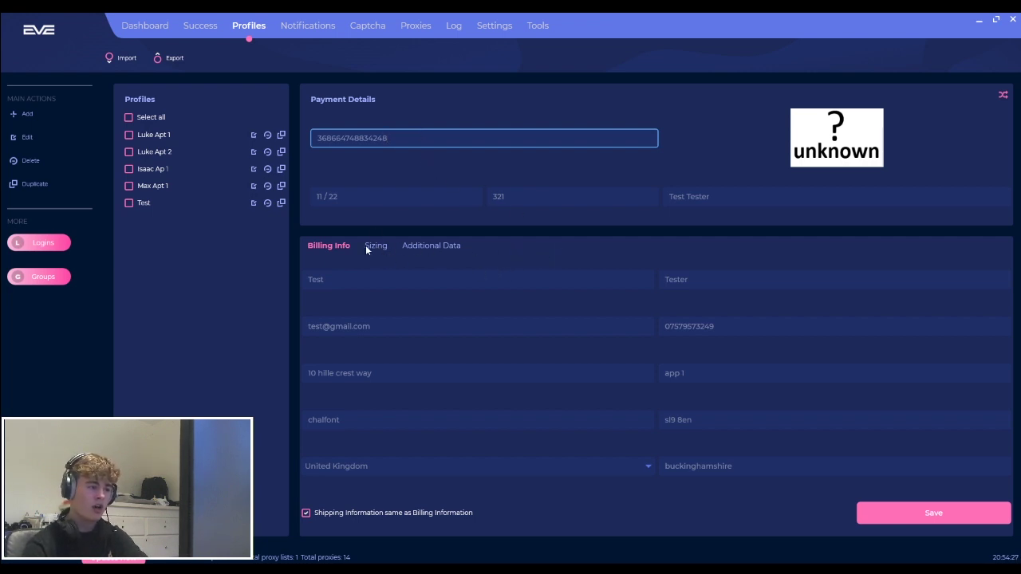
click(424, 246)
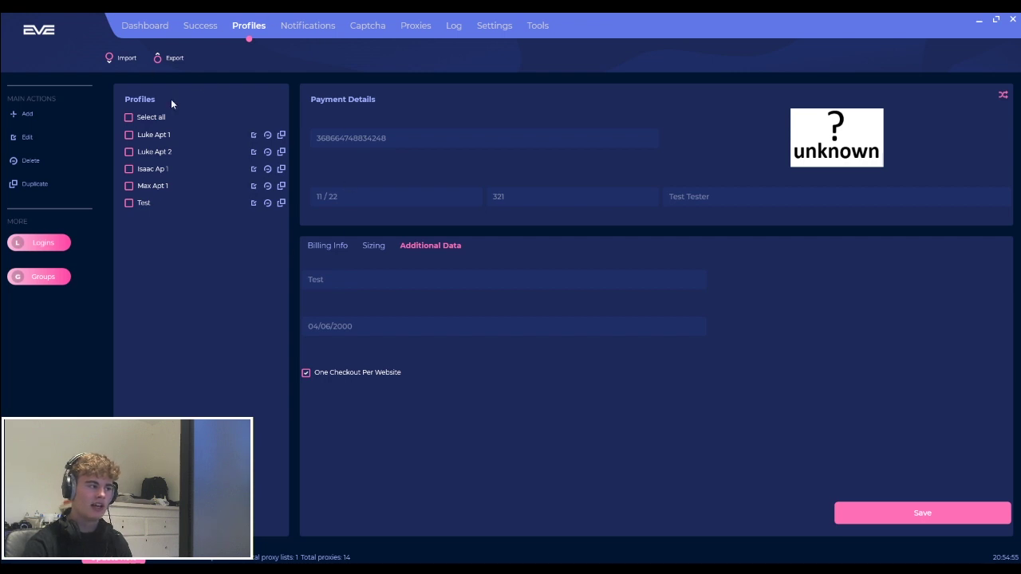
- View the Discord notification settings, and switch manual captcha Solver 1 off and on again
click(311, 26)
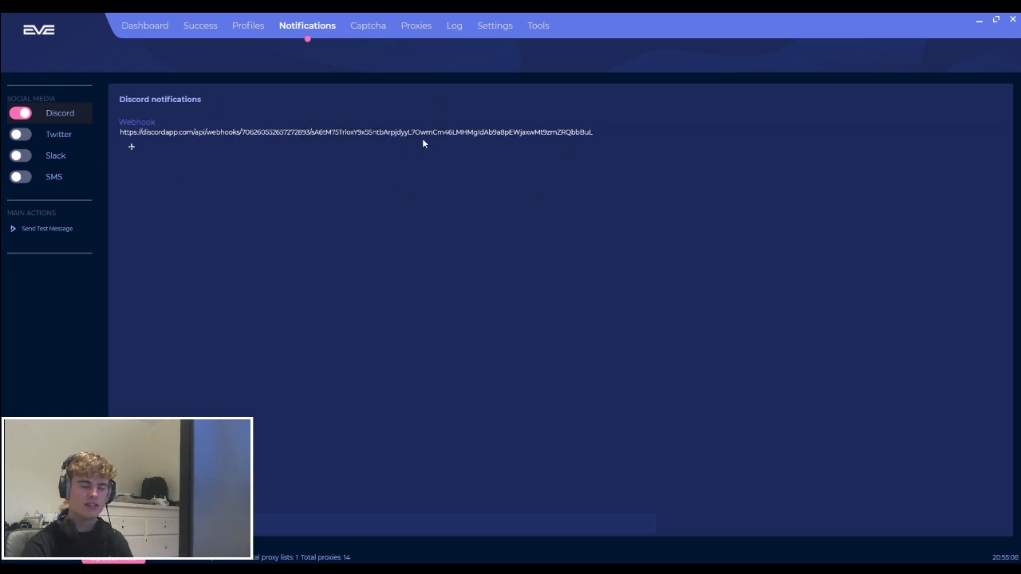
click(368, 26)
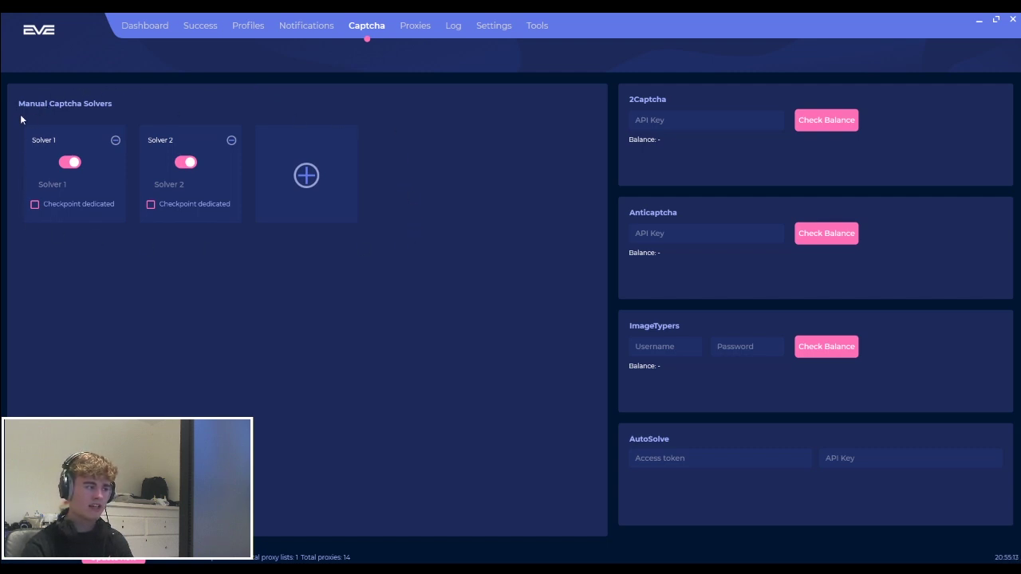
click(70, 164)
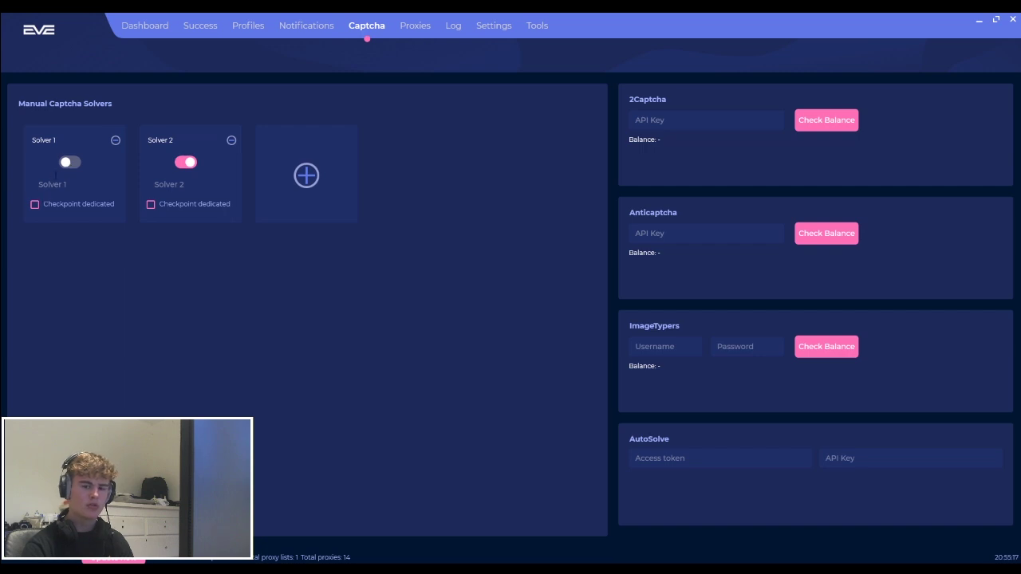
click(70, 163)
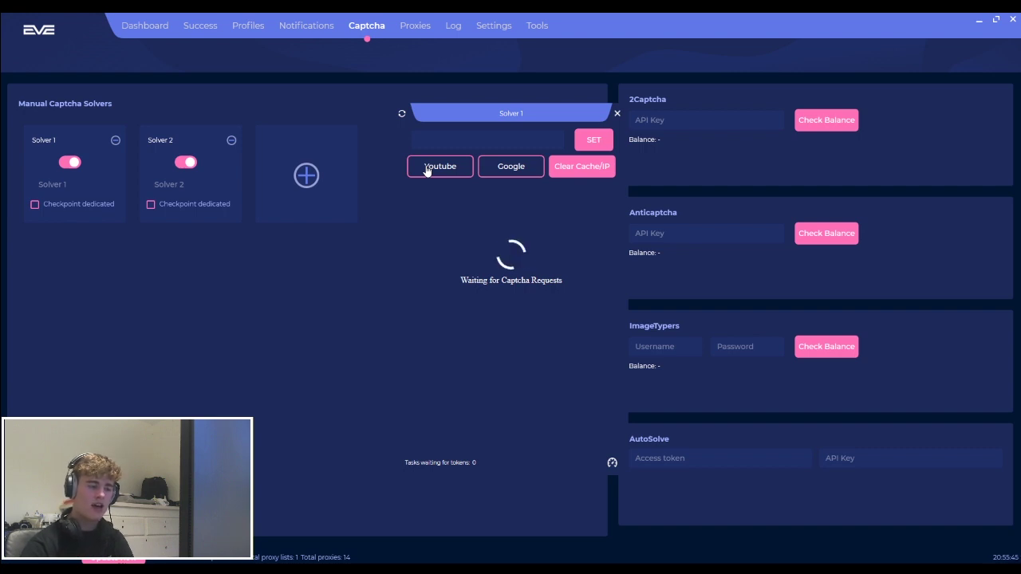
- Run the reCAPTCHA score test in the Solver 1 window and look through the demo page
click(611, 463)
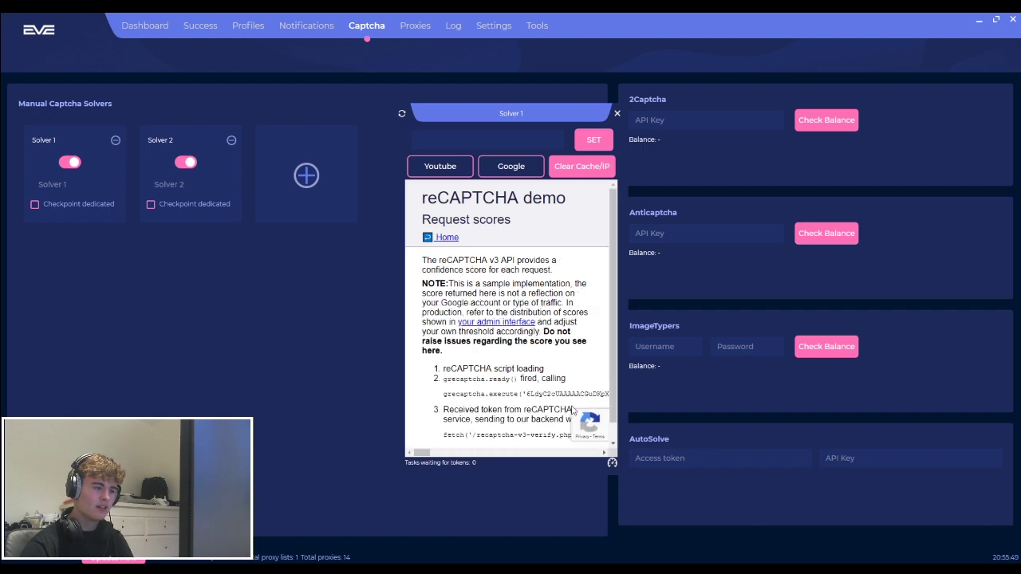
scroll(510, 383, down, 3)
scroll(506, 386, up, 3)
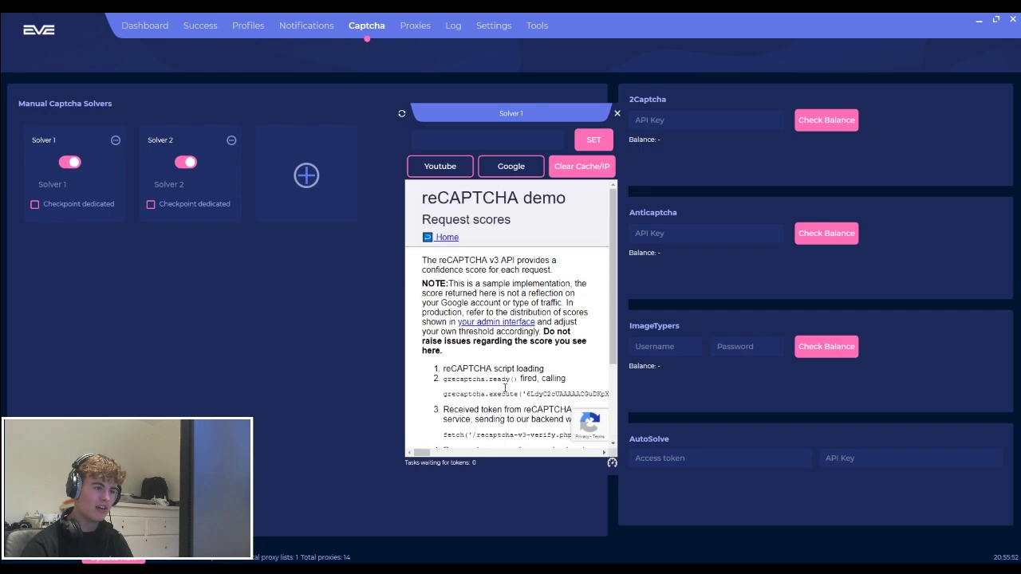
scroll(504, 389, down, 3)
scroll(504, 389, up, 3)
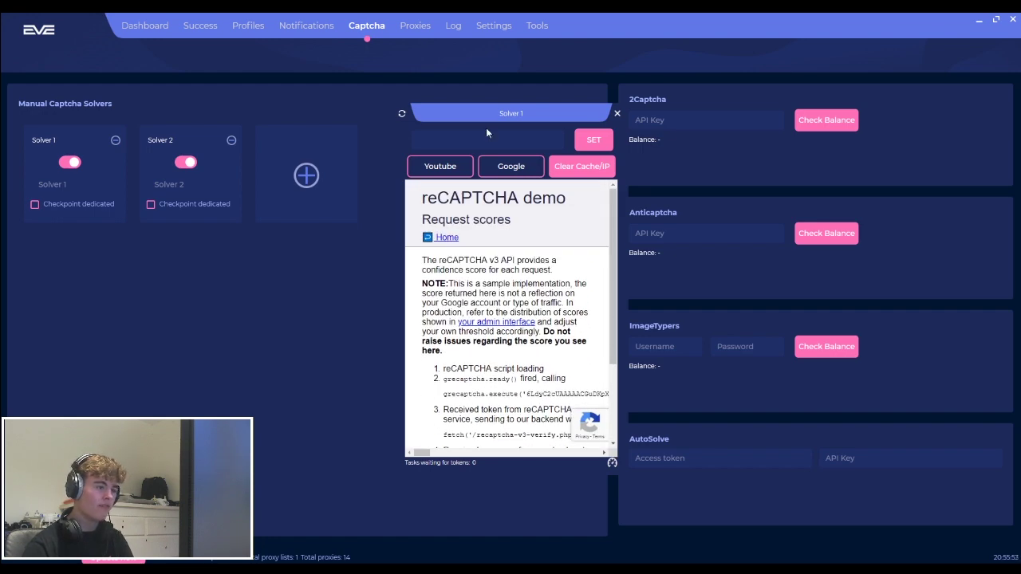
- Close the Solver 1 window, switch Solver 1 off and on to view its waiting screen, and close it again
click(617, 116)
click(67, 164)
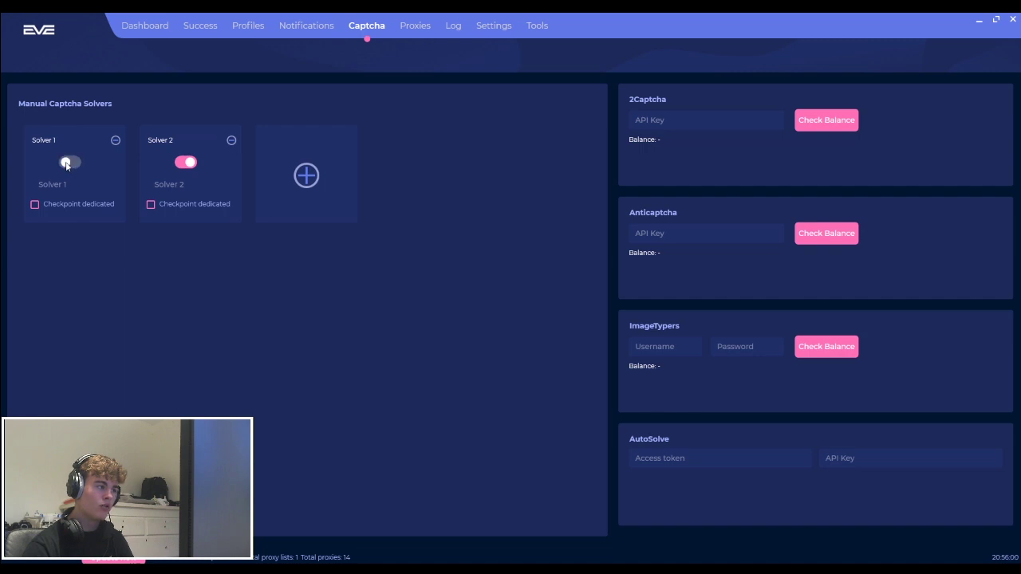
click(67, 164)
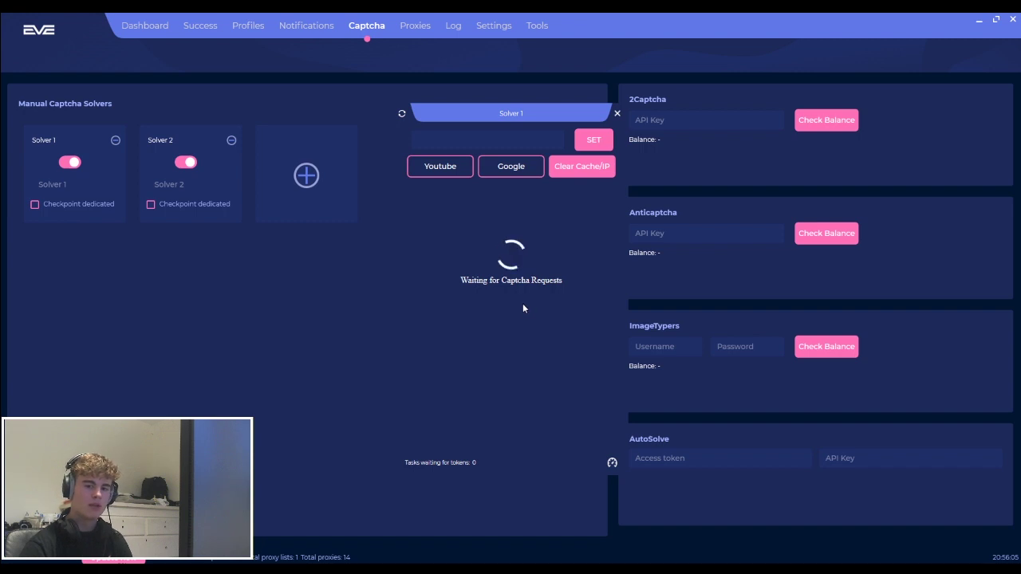
drag(462, 301, 563, 342)
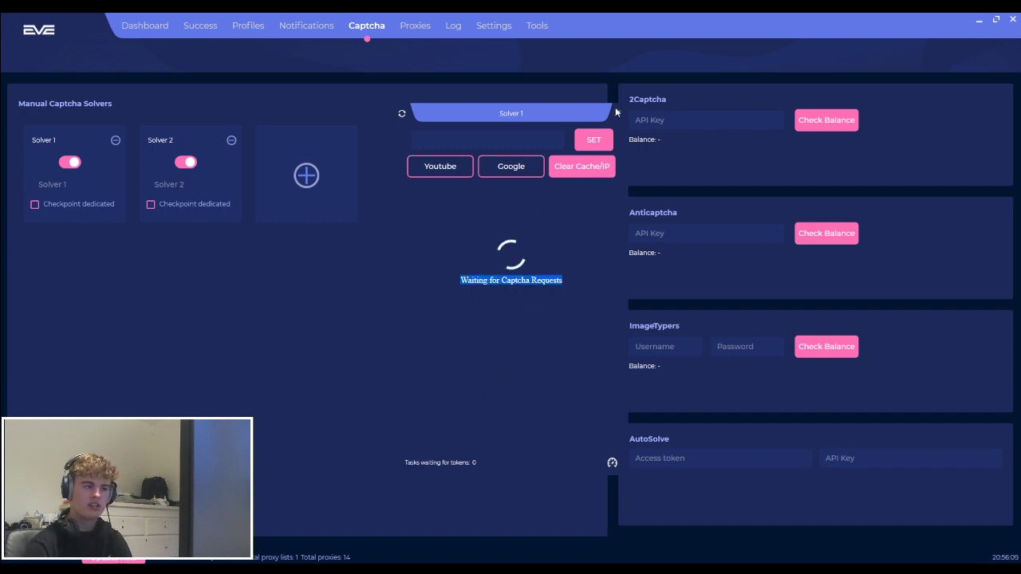
click(500, 327)
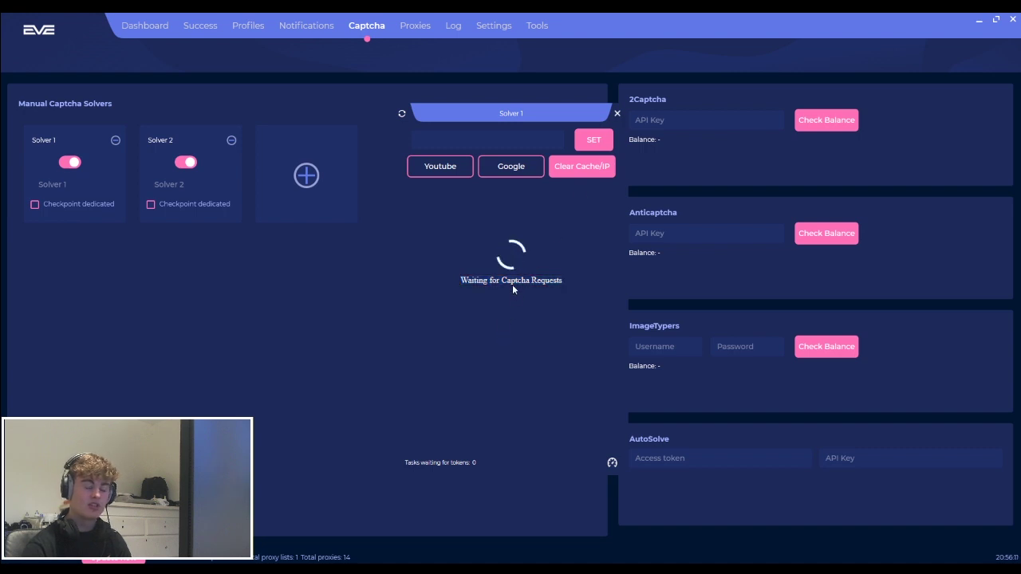
click(616, 114)
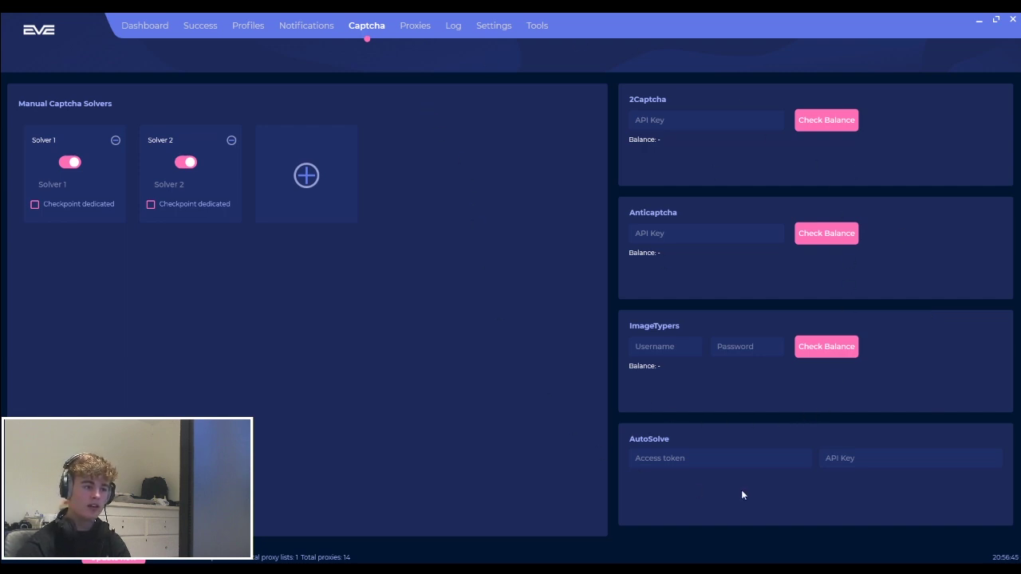
click(414, 25)
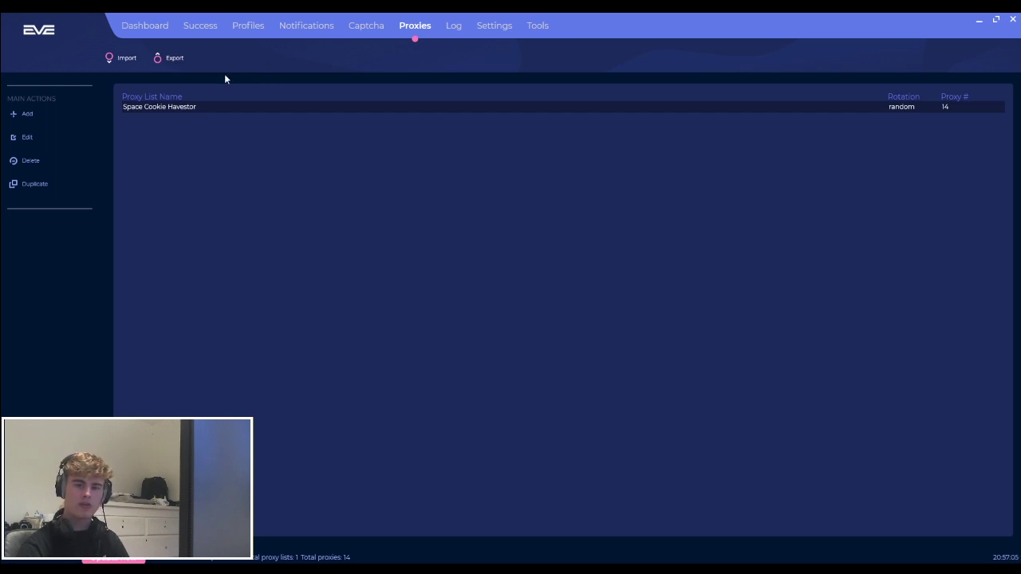
click(69, 114)
click(346, 199)
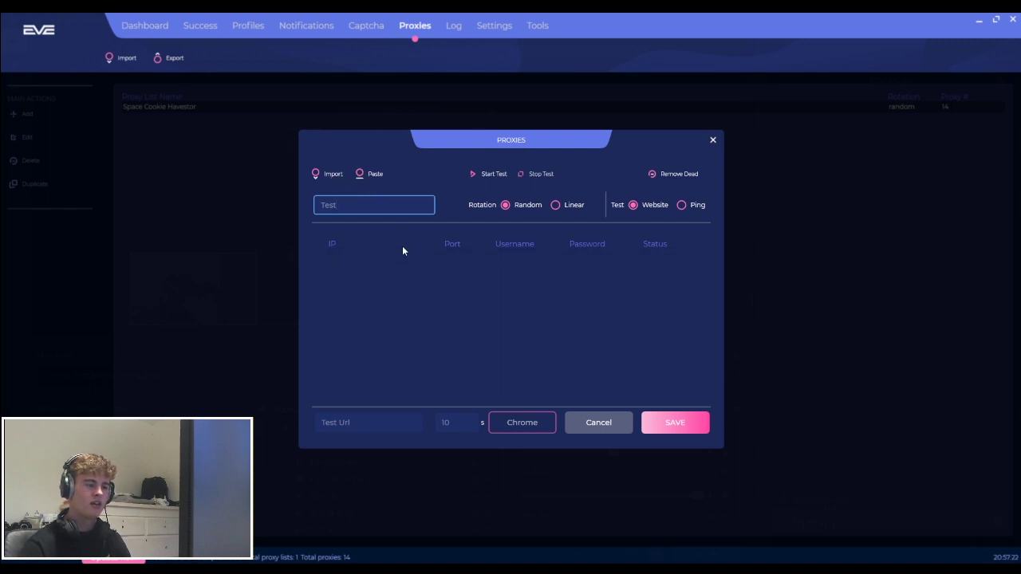
click(378, 420)
text(www)
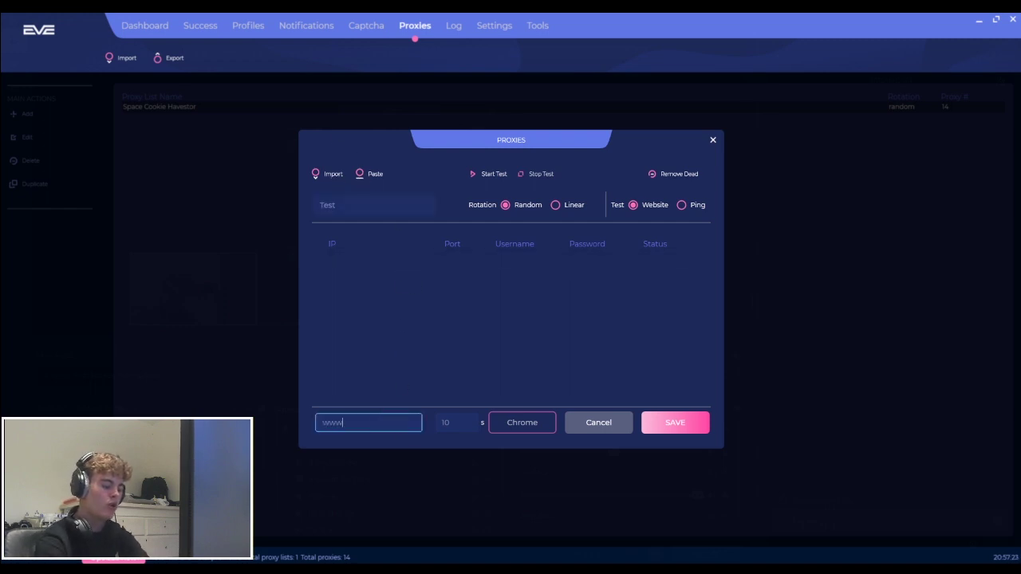
text(.google.com)
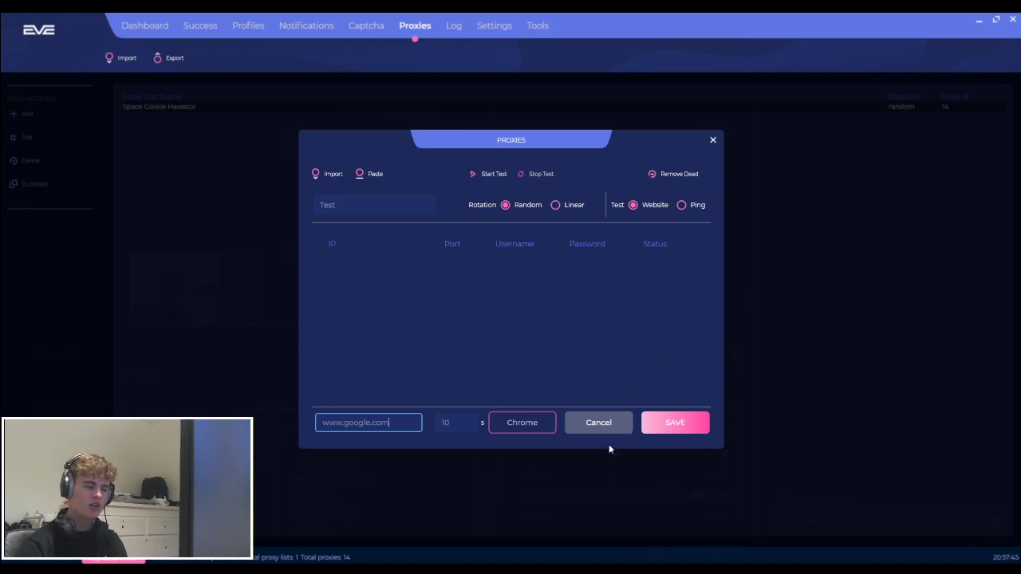
click(714, 140)
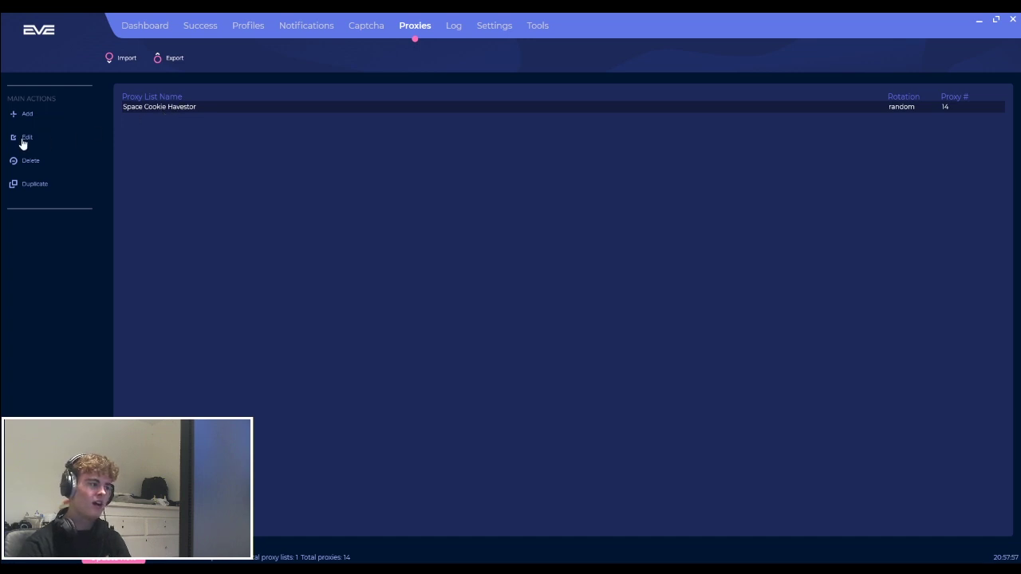
- Duplicate the Space Cookie Havestor proxy list and delete the duplicate
click(40, 185)
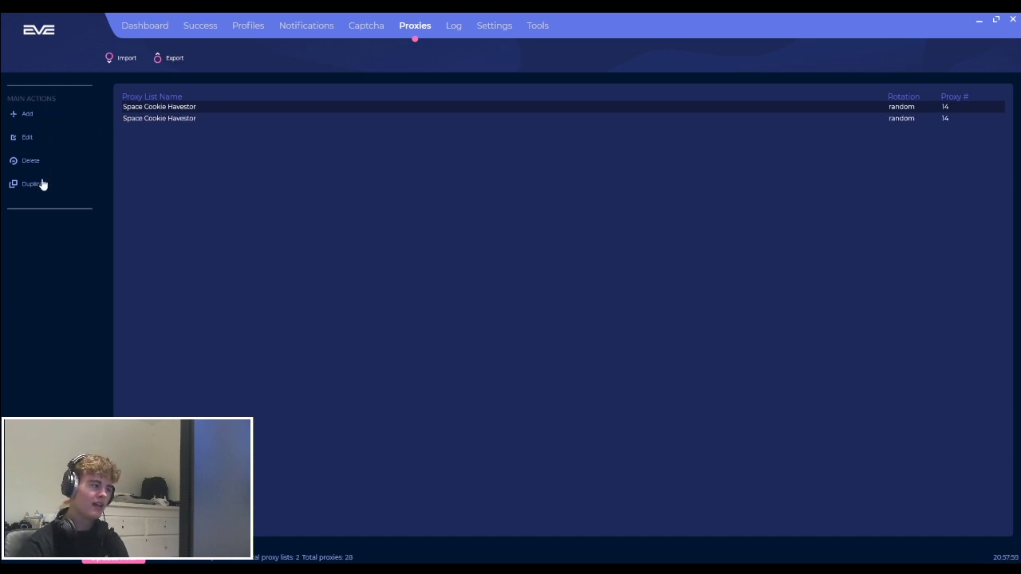
click(123, 120)
click(60, 161)
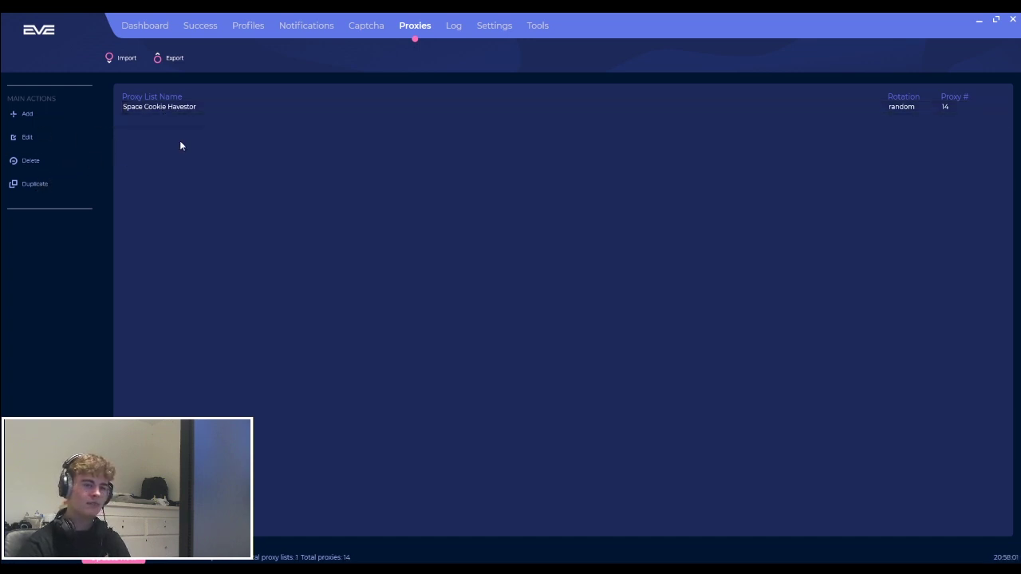
- View the Log page and its auto scroll, resume and clear options
click(460, 31)
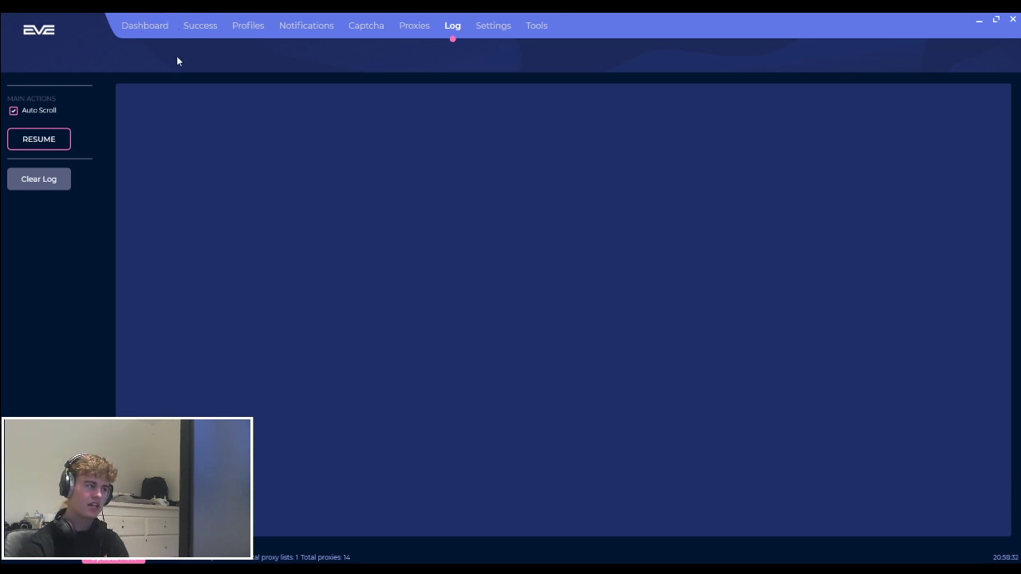
click(486, 25)
click(456, 27)
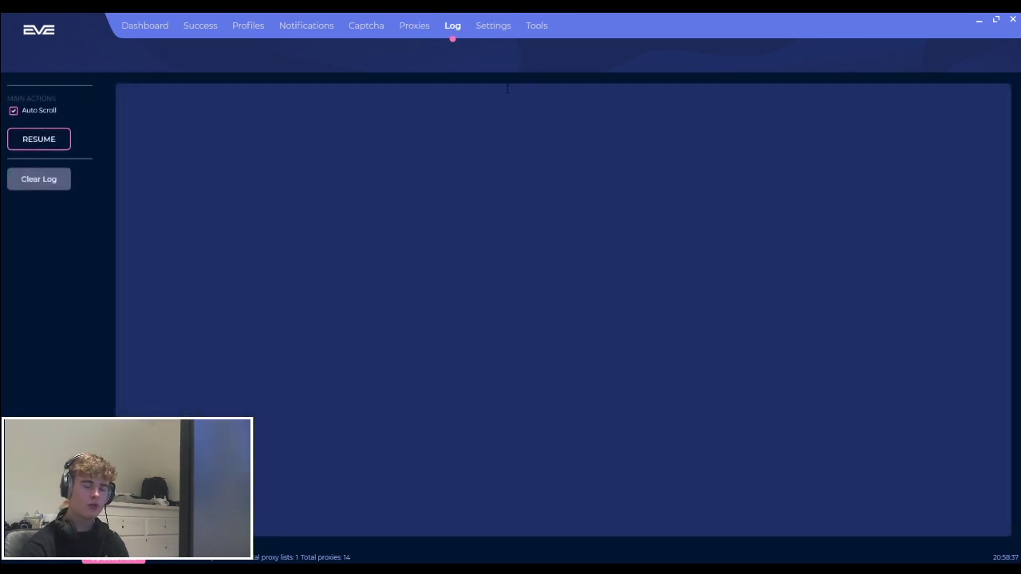
- Reset the 1 Checkout Per Site limit on the Settings page and dismiss the message
click(528, 28)
click(491, 25)
click(533, 26)
click(491, 25)
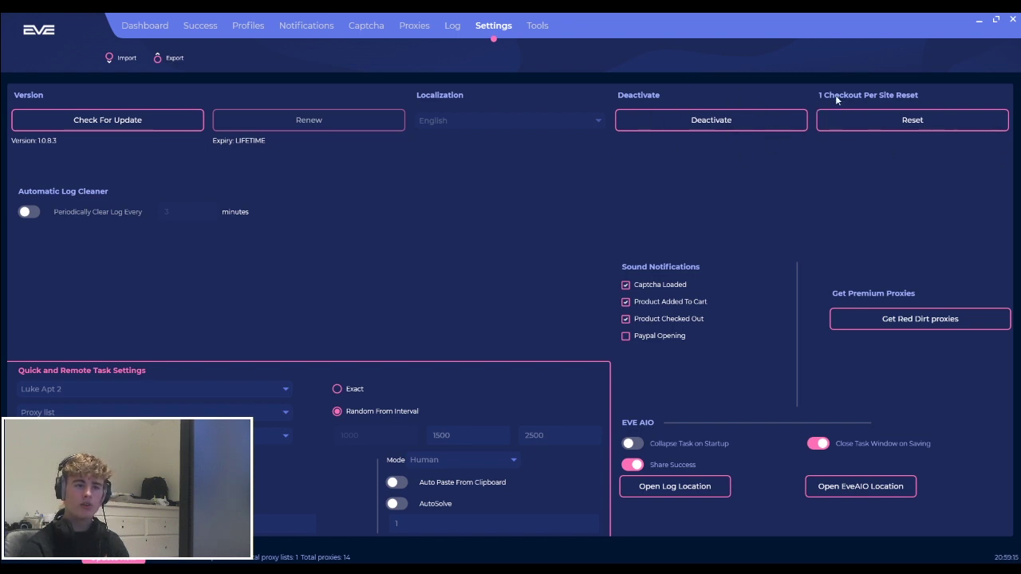
click(901, 123)
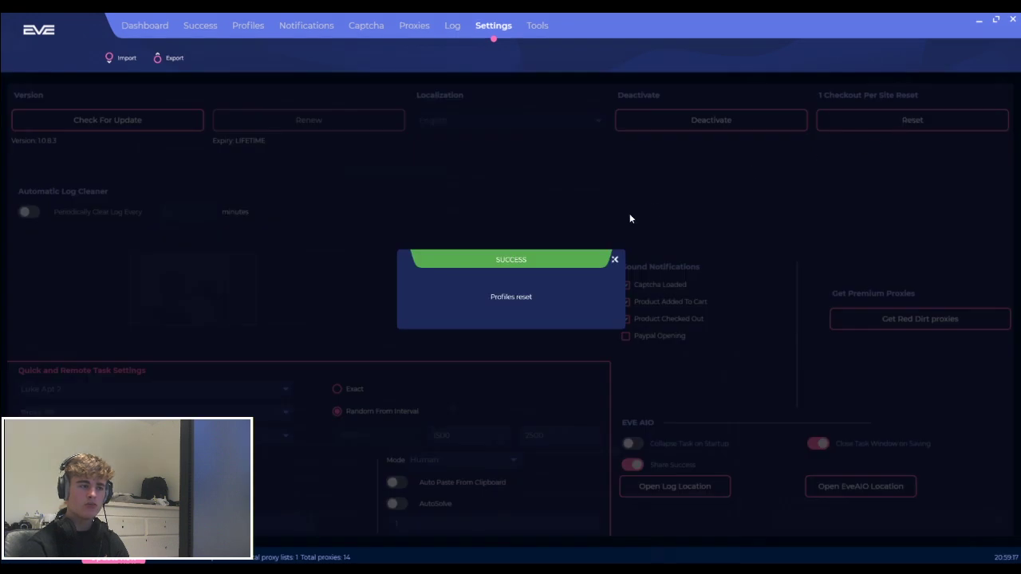
click(616, 261)
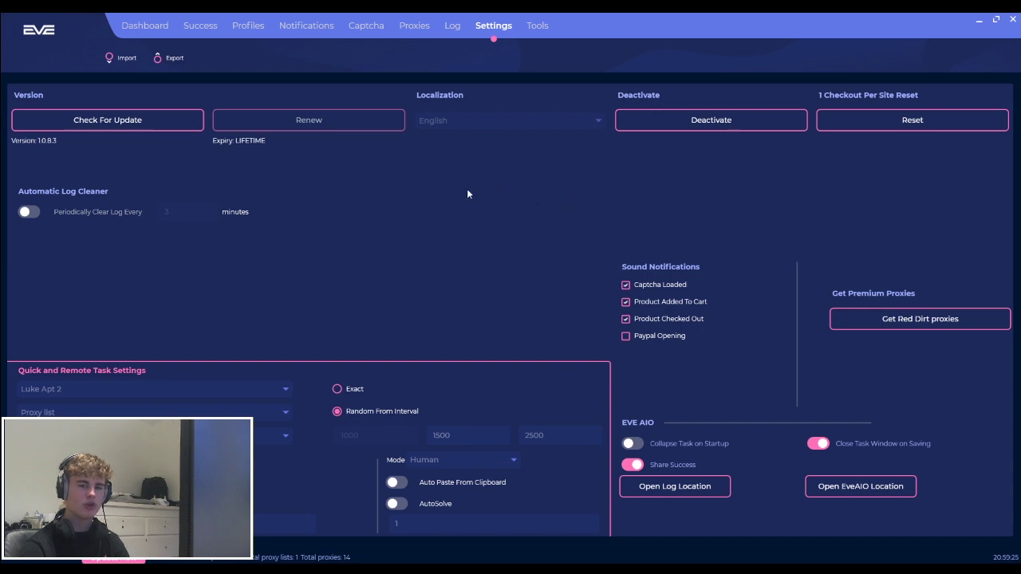
- Switch on the automatic log cleaner, set its interval to 2 minutes, and switch it off again
click(28, 214)
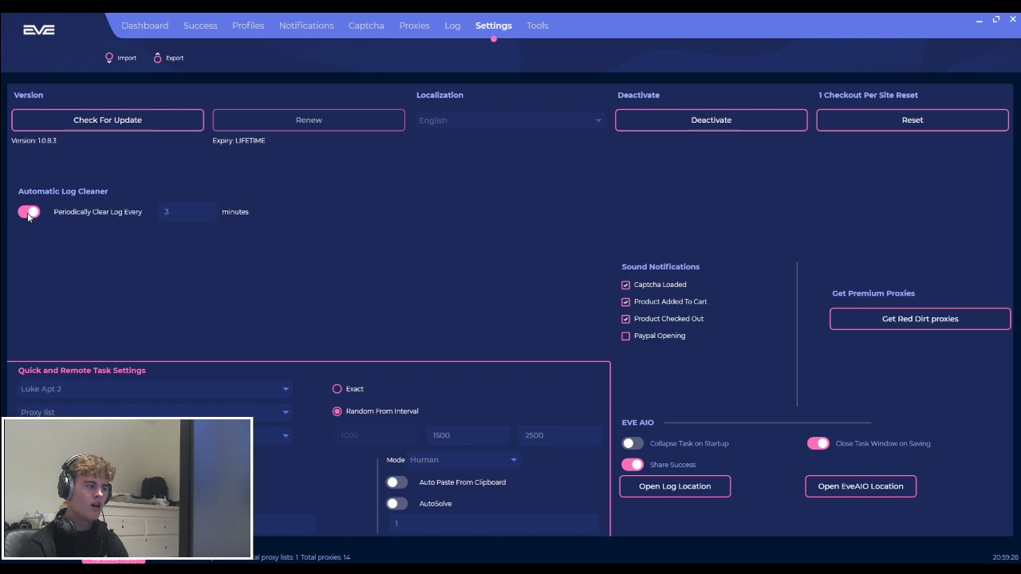
click(191, 212)
key(BackSpace)
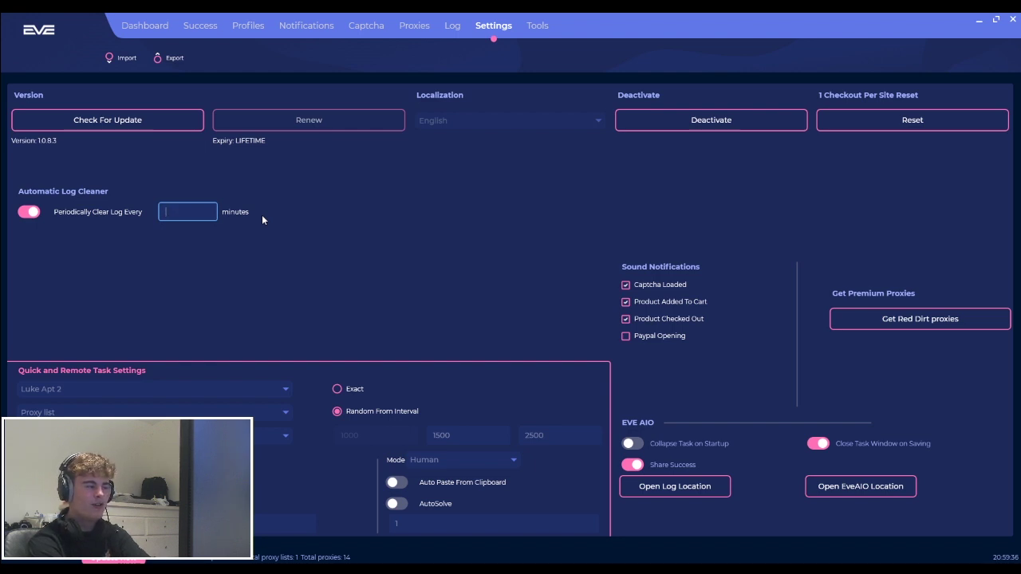
text(2)
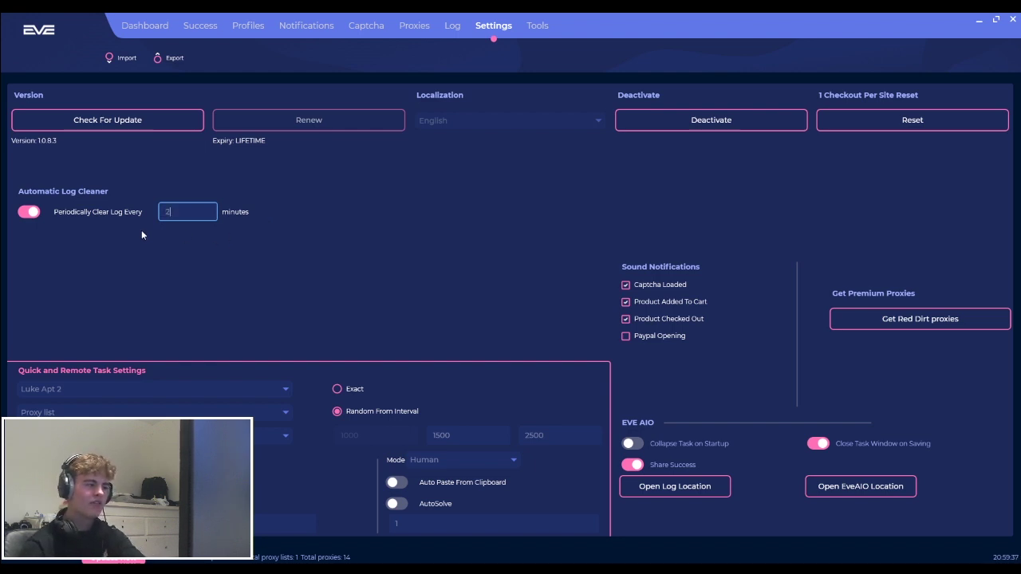
click(35, 211)
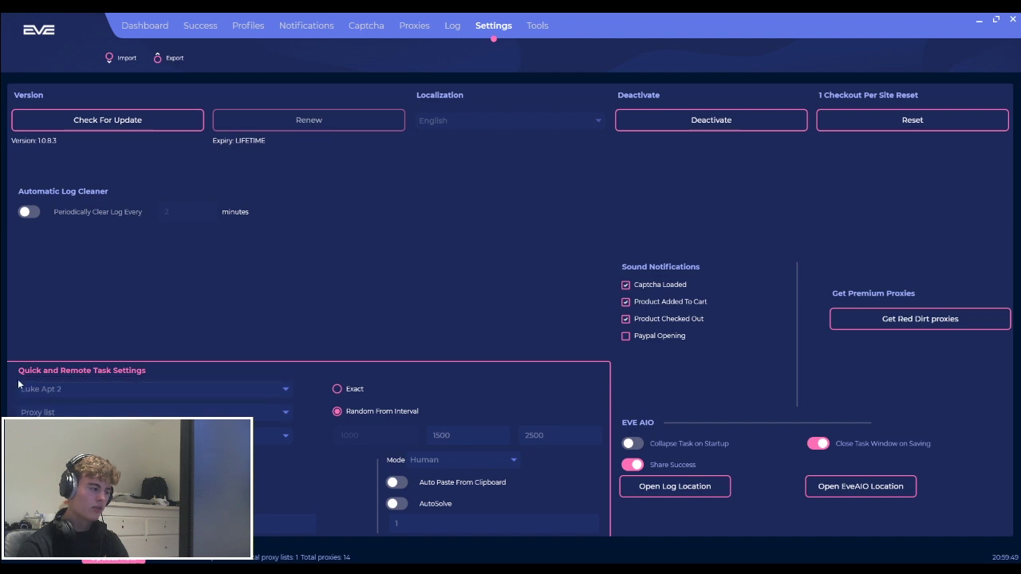
- Try Space Cookie Havestor as the proxy list for quick and remote tasks, and restore the Proxy list entry
click(43, 415)
click(72, 431)
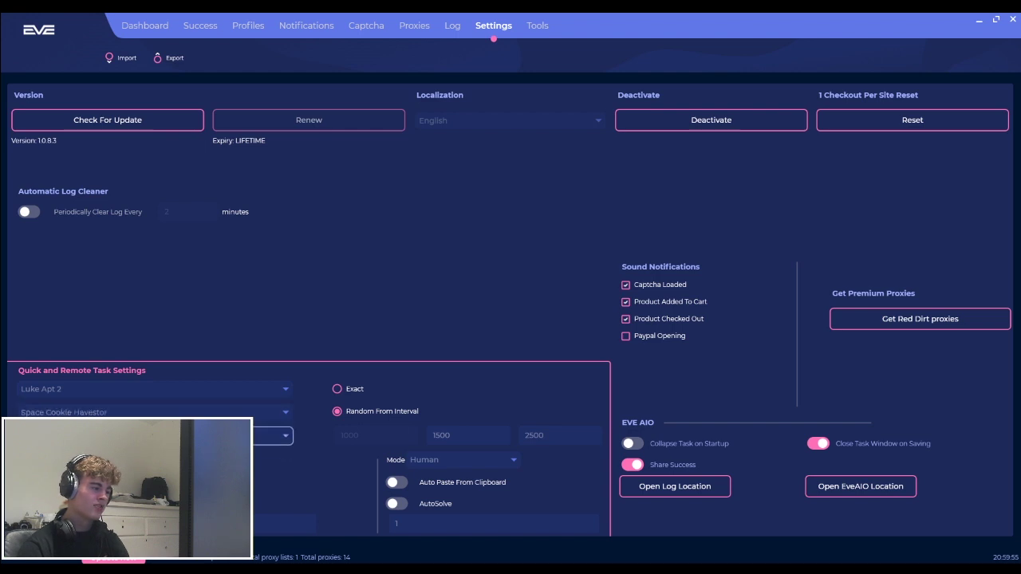
click(86, 413)
click(71, 431)
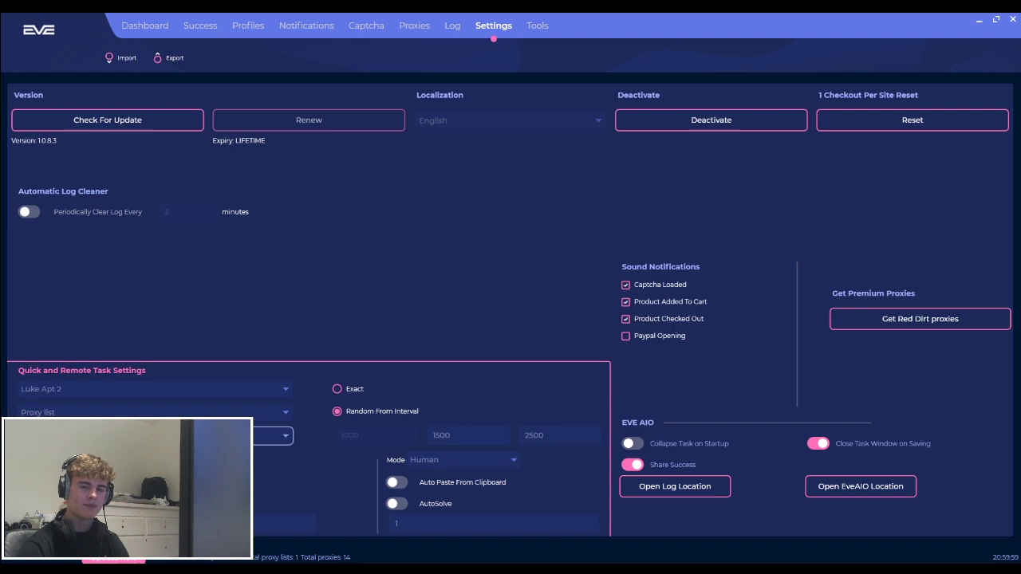
- Browse the checkout proxy lists for quick and remote tasks, trying *local IP and choosing Space Cookie Havestor
click(155, 435)
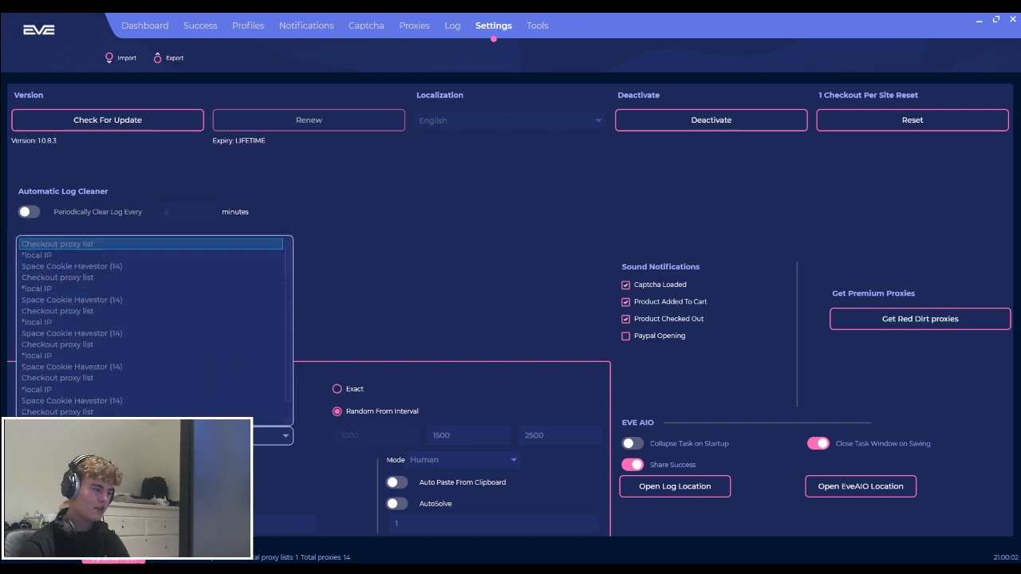
click(155, 435)
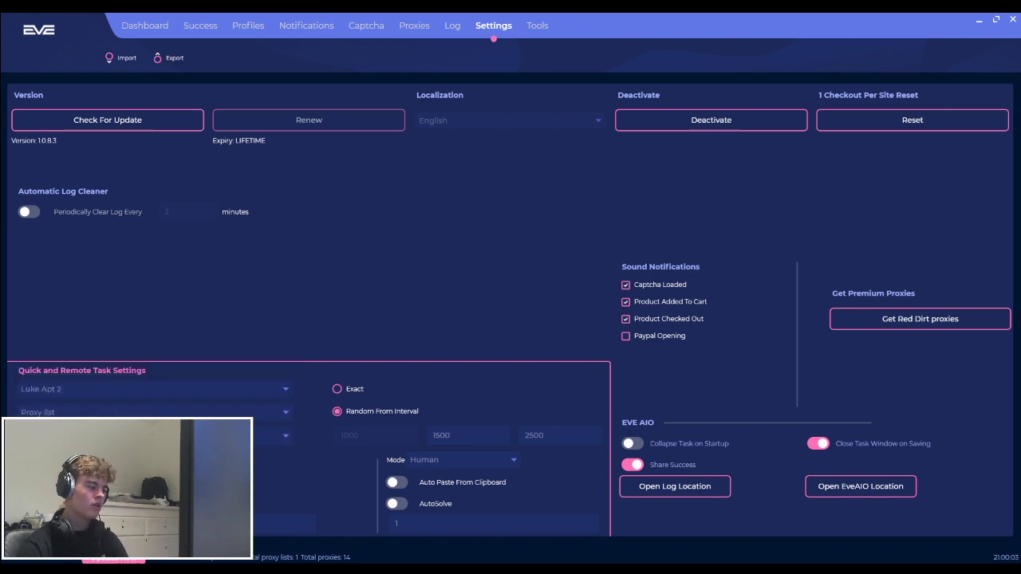
click(70, 436)
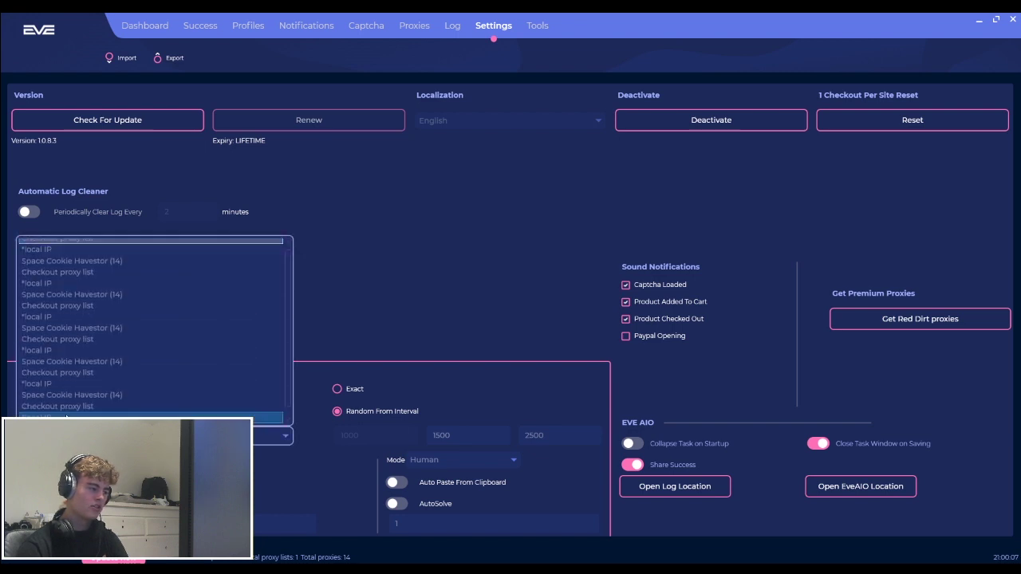
click(79, 319)
click(79, 436)
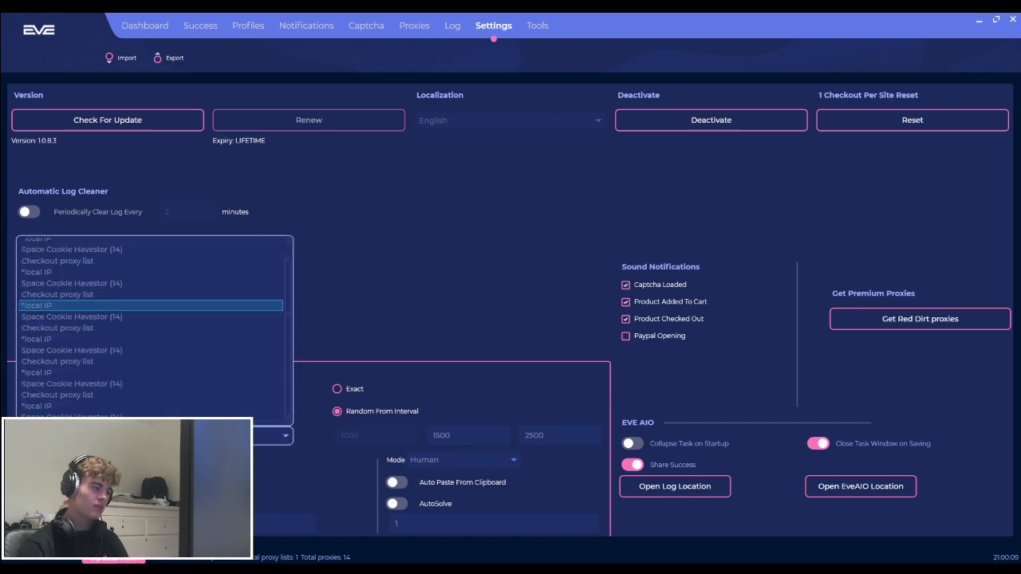
click(115, 252)
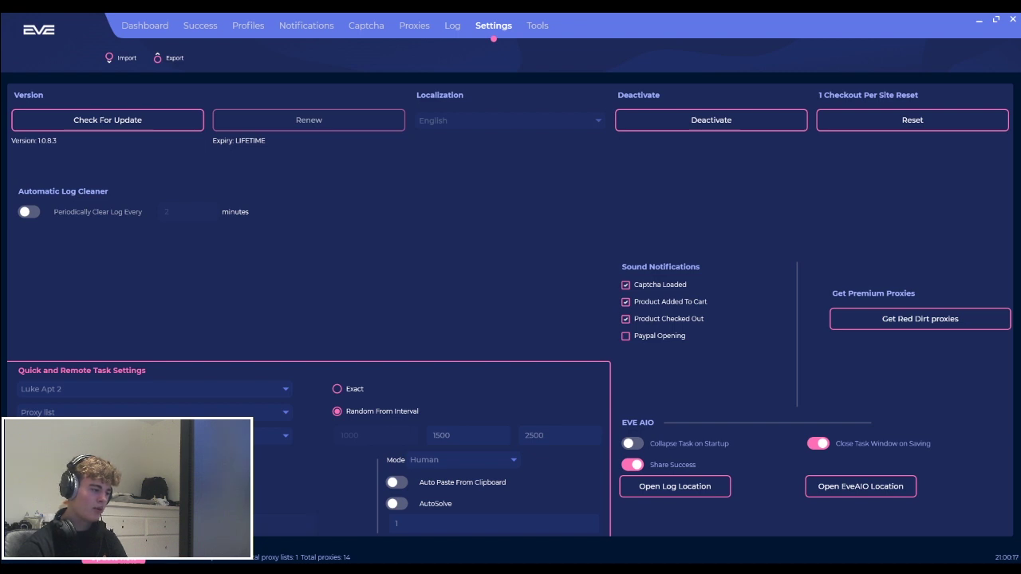
- Set the quick and remote task mode to Api, and look over the sound notification options
click(168, 524)
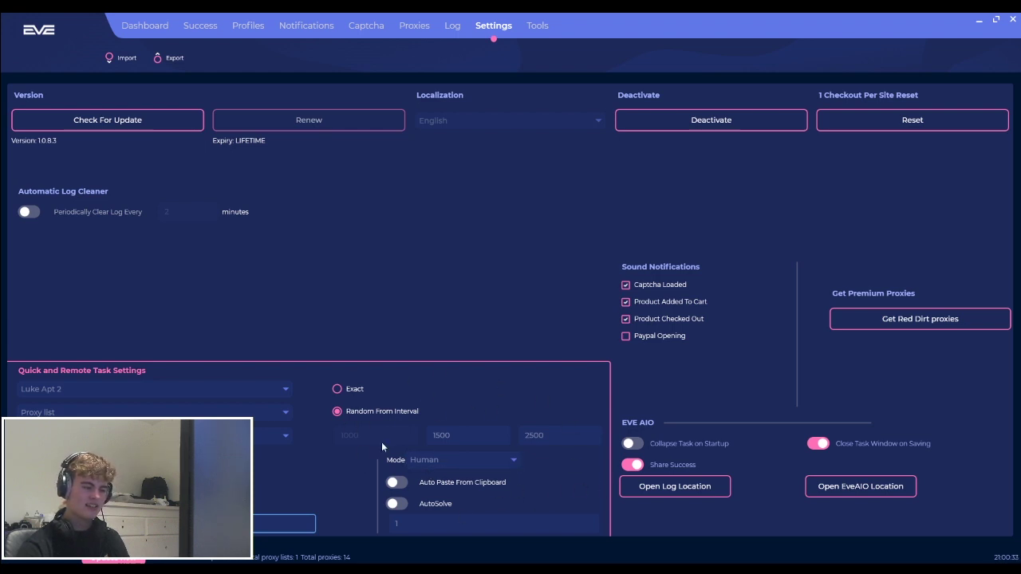
click(504, 461)
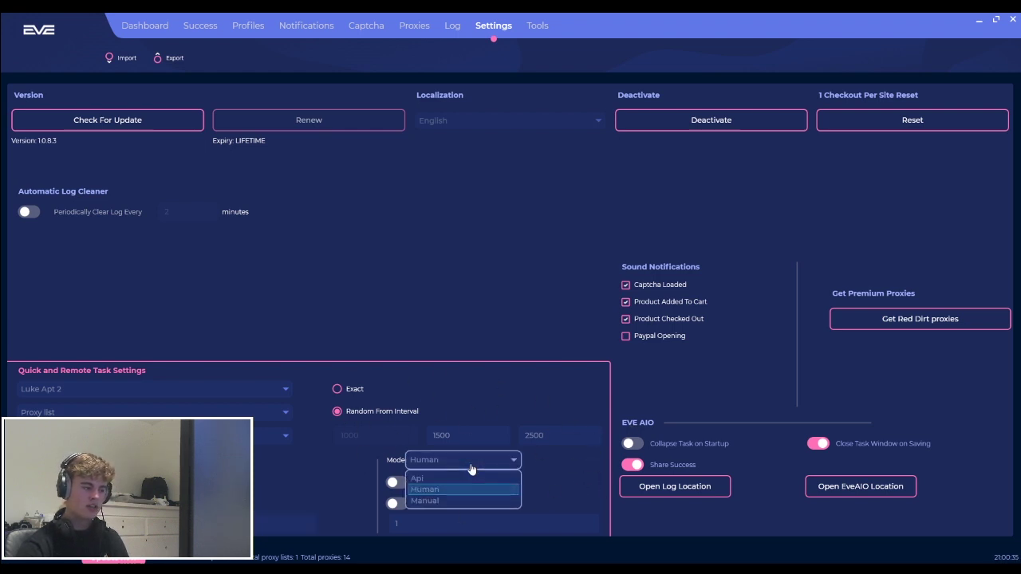
click(462, 480)
click(466, 464)
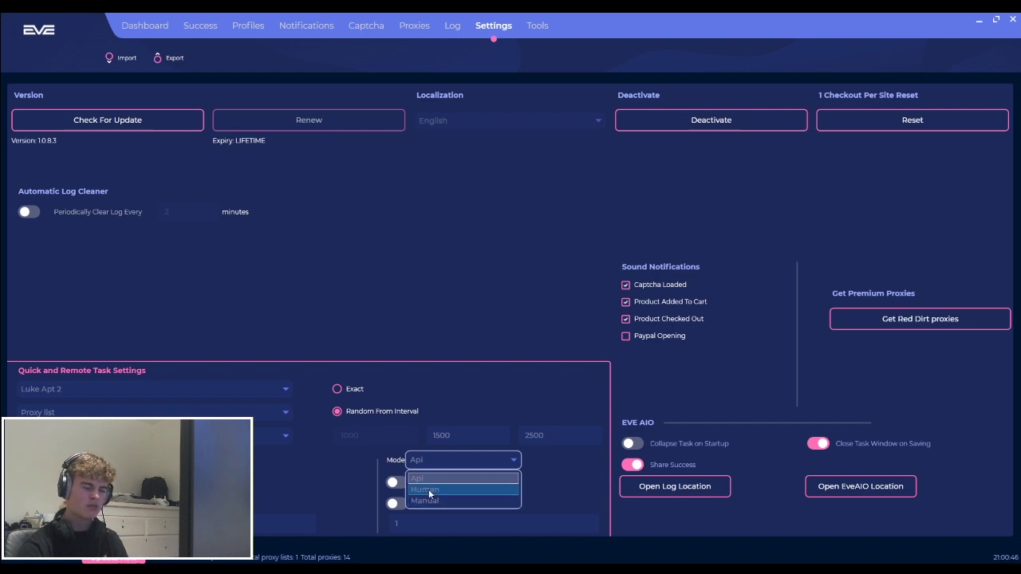
click(429, 495)
click(444, 462)
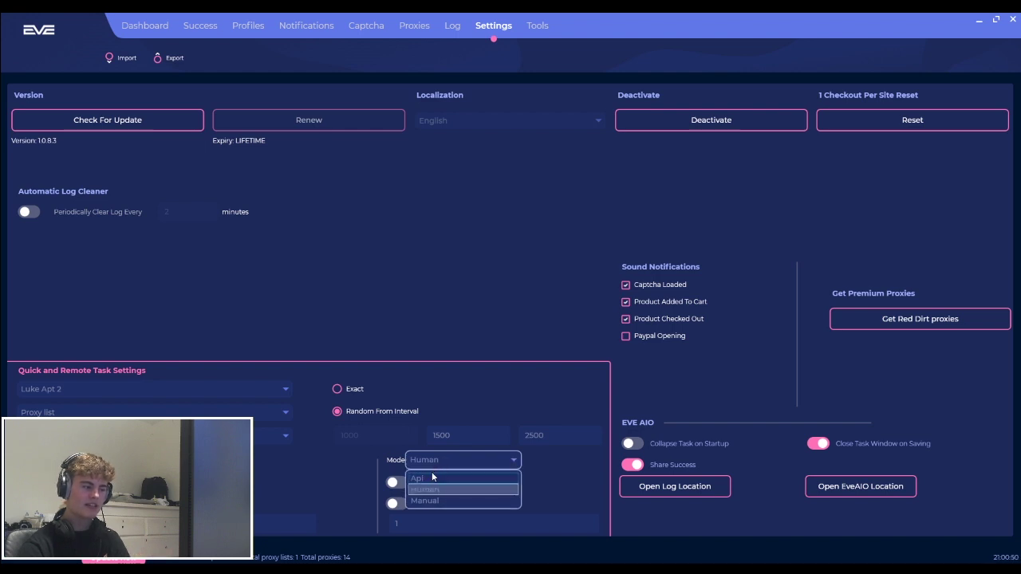
click(430, 477)
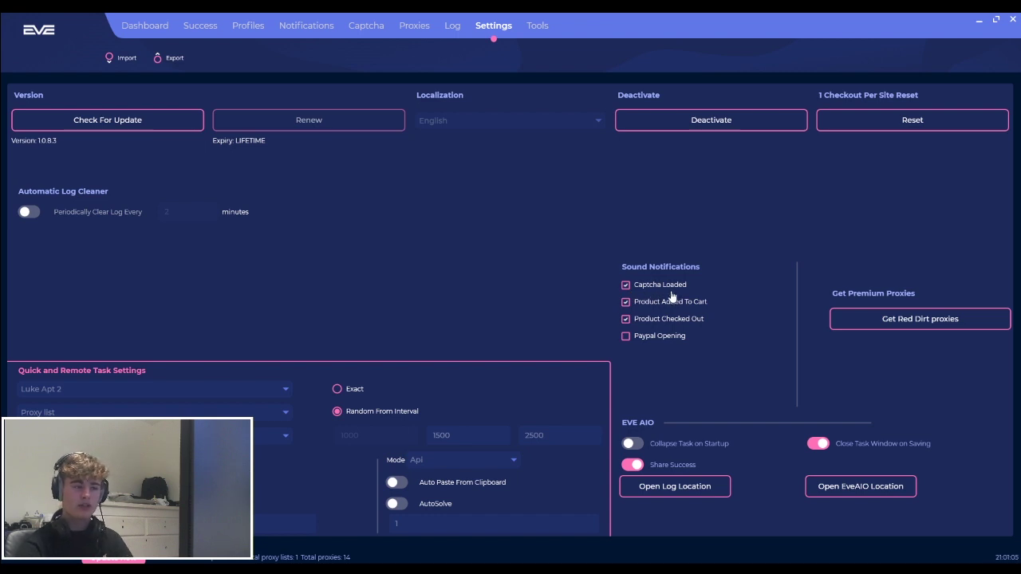
click(625, 318)
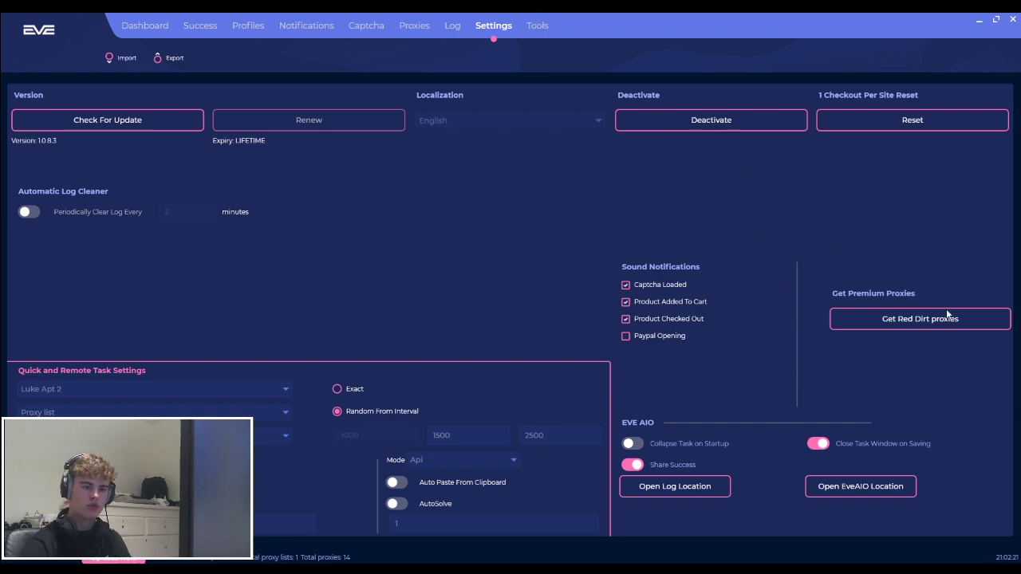
- Open the Shopify Manager among the tools and view the shipping rate stored for the Palace UK store
click(536, 29)
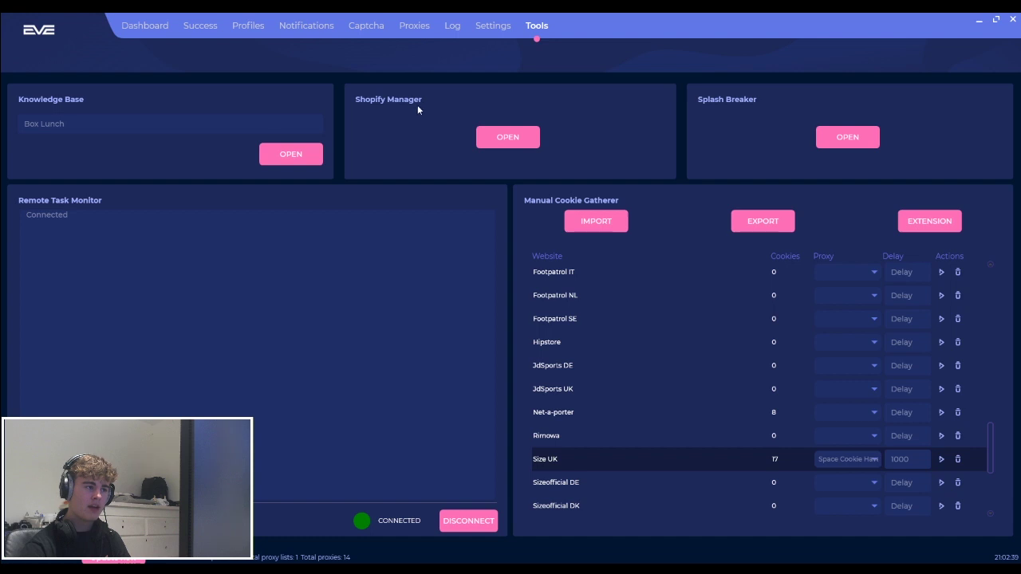
click(492, 137)
scroll(339, 272, down, 20)
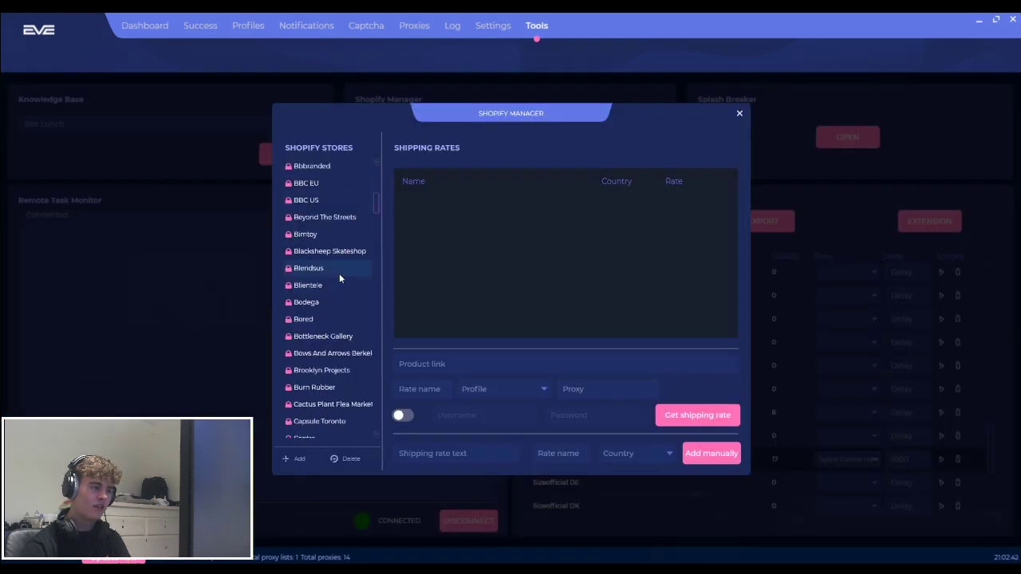
scroll(365, 329, down, 8)
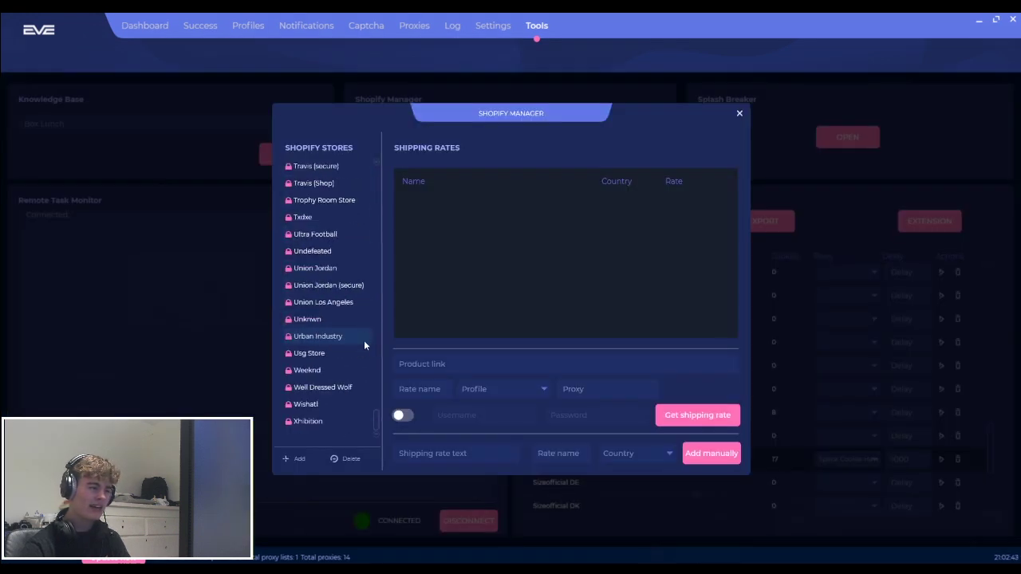
scroll(340, 329, up, 15)
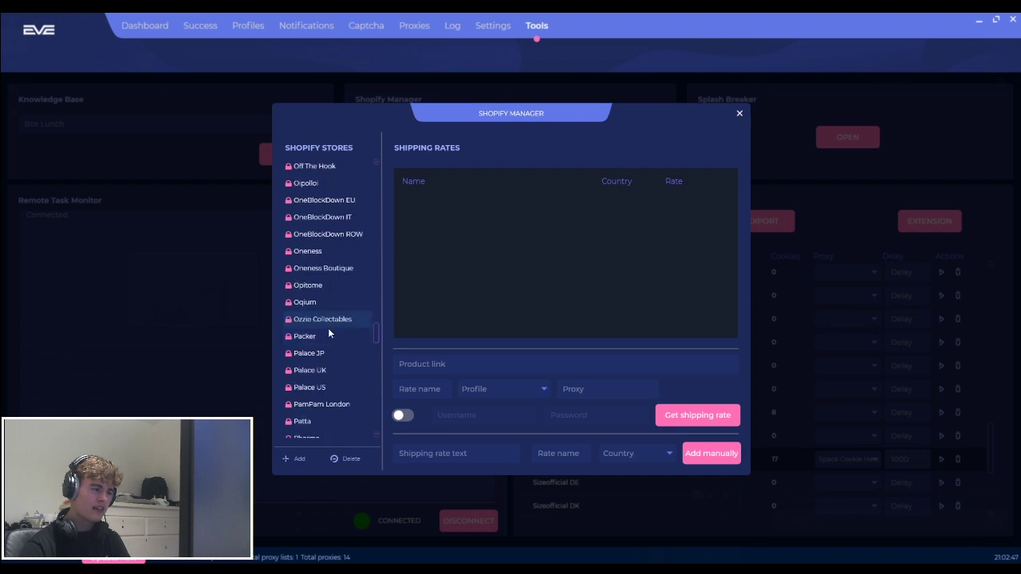
click(332, 369)
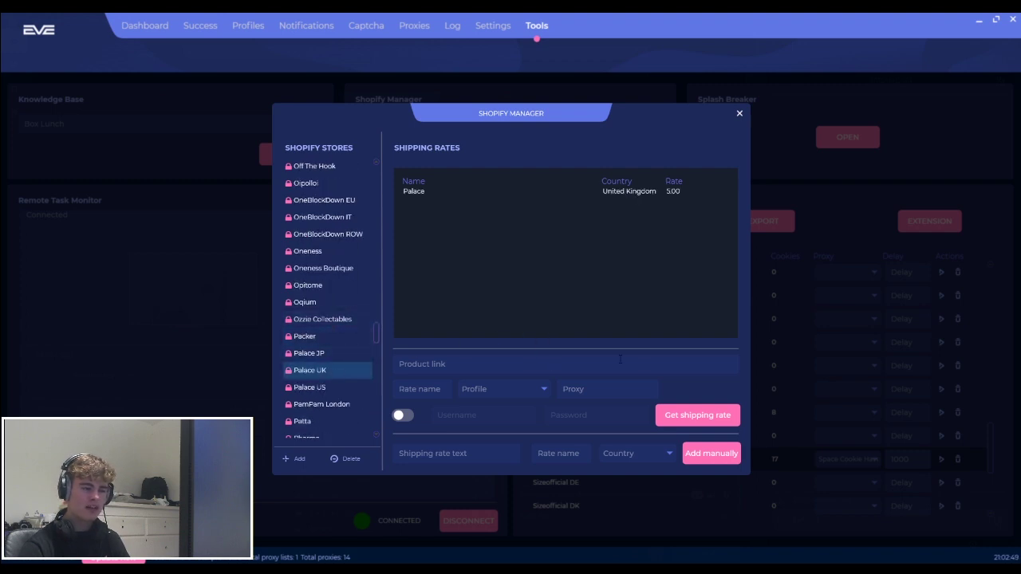
click(676, 193)
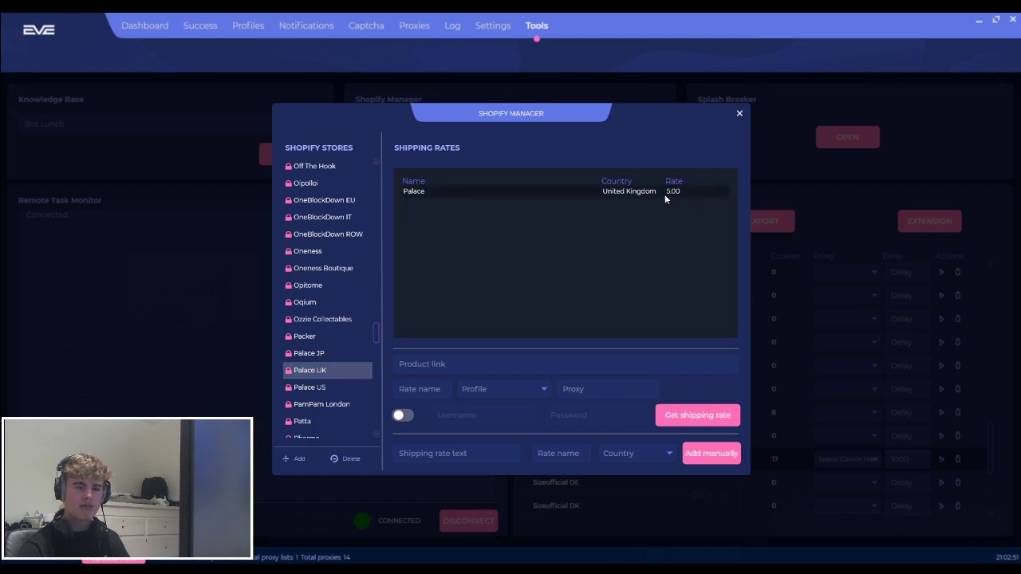
- Look over the product link, rate name and profile options for fetching a shipping rate, switching the login option on and off
click(542, 364)
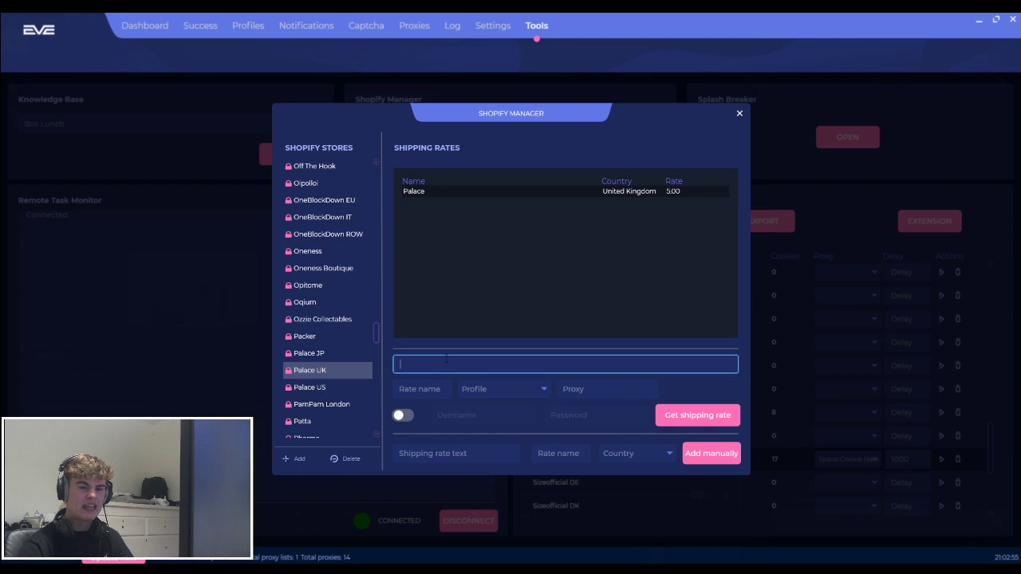
click(426, 388)
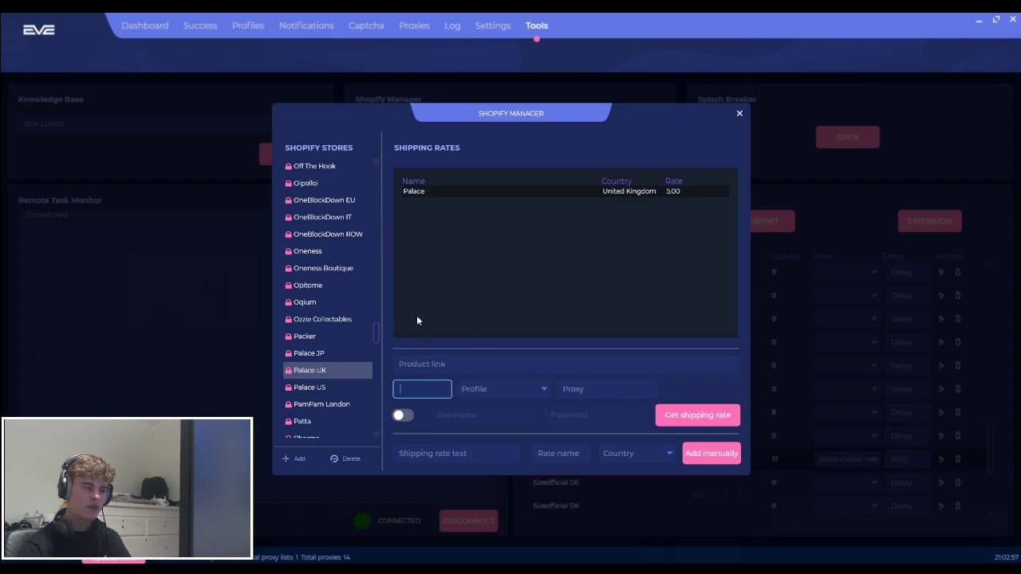
click(497, 390)
click(497, 389)
click(502, 389)
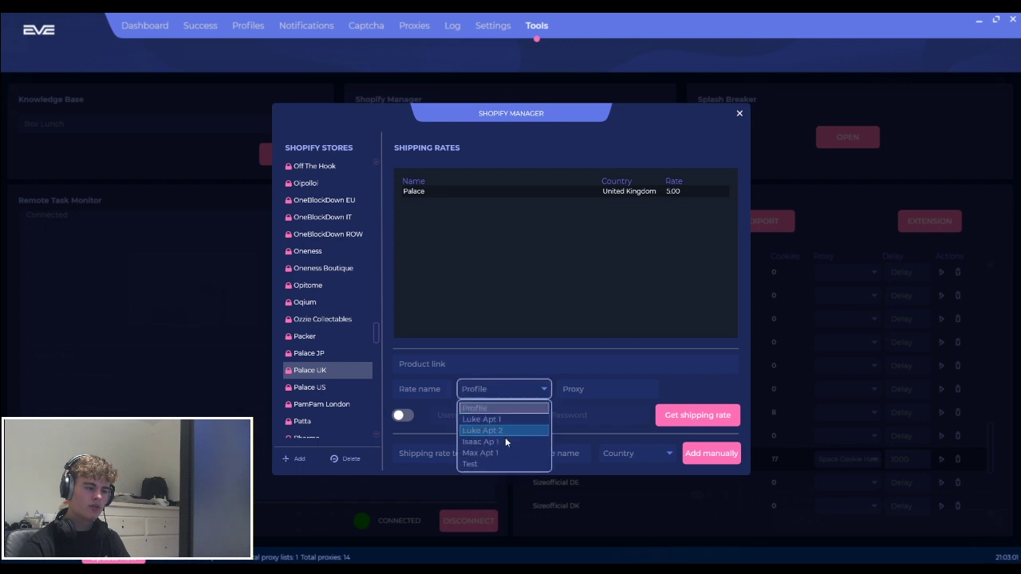
click(503, 391)
click(481, 390)
click(515, 391)
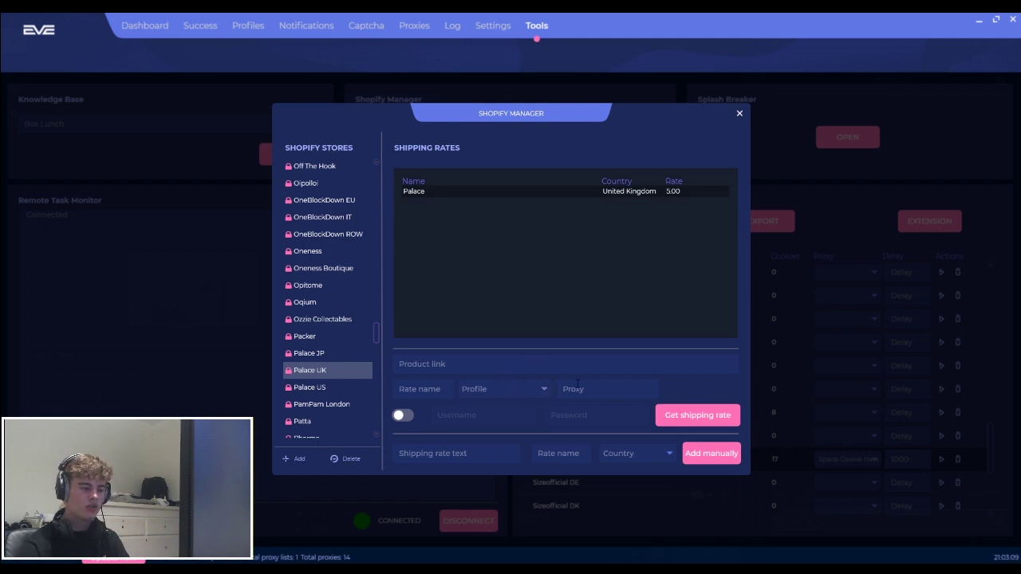
click(402, 416)
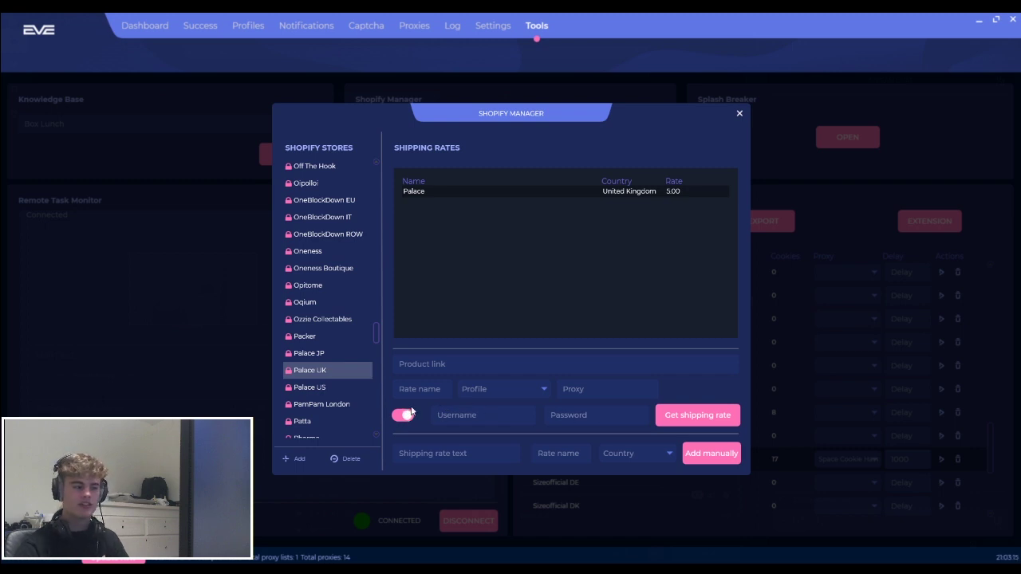
click(404, 414)
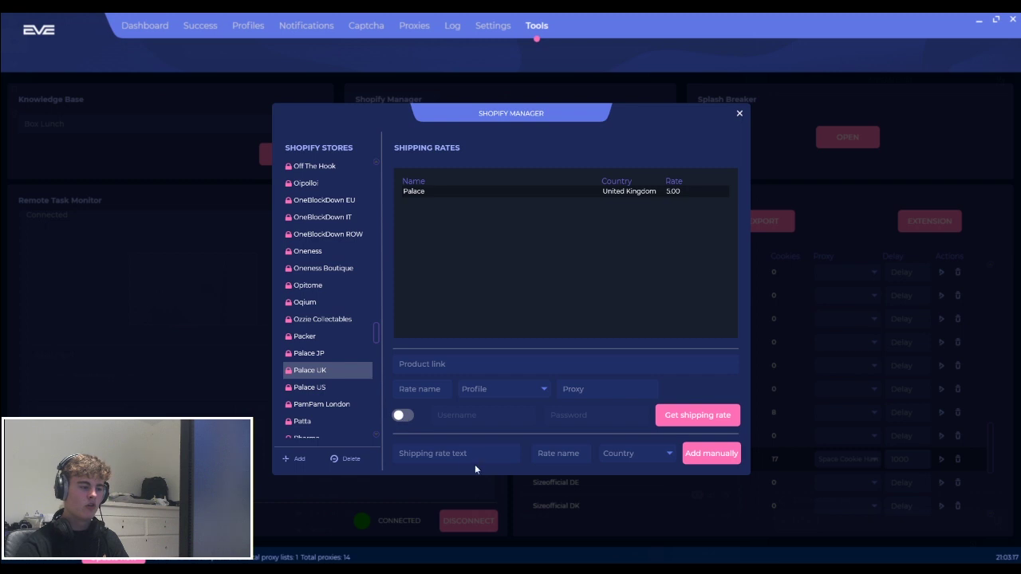
- Look over the shipping rate text, rate name and country fields for adding a rate manually, and close the Shopify Manager
click(435, 451)
click(552, 453)
click(625, 454)
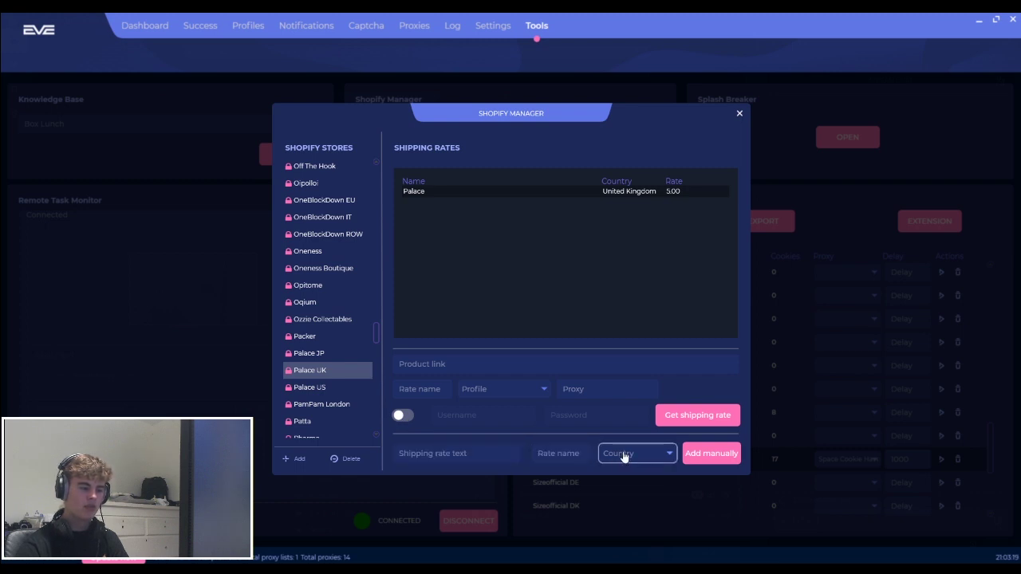
click(605, 445)
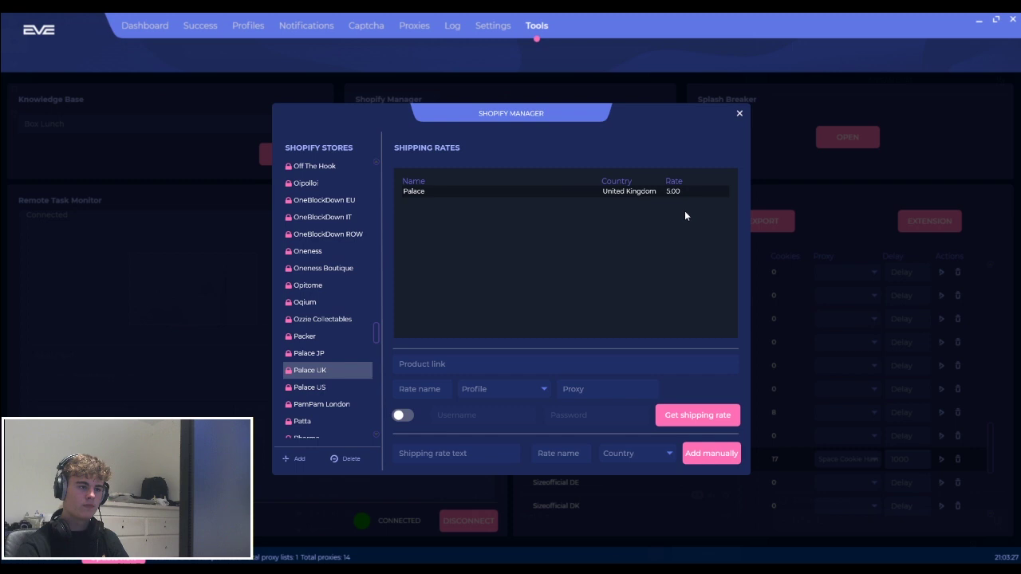
click(738, 114)
- Try a new Shopify task for the Palace UK website with the Palace shipping rate, and discard it
click(127, 26)
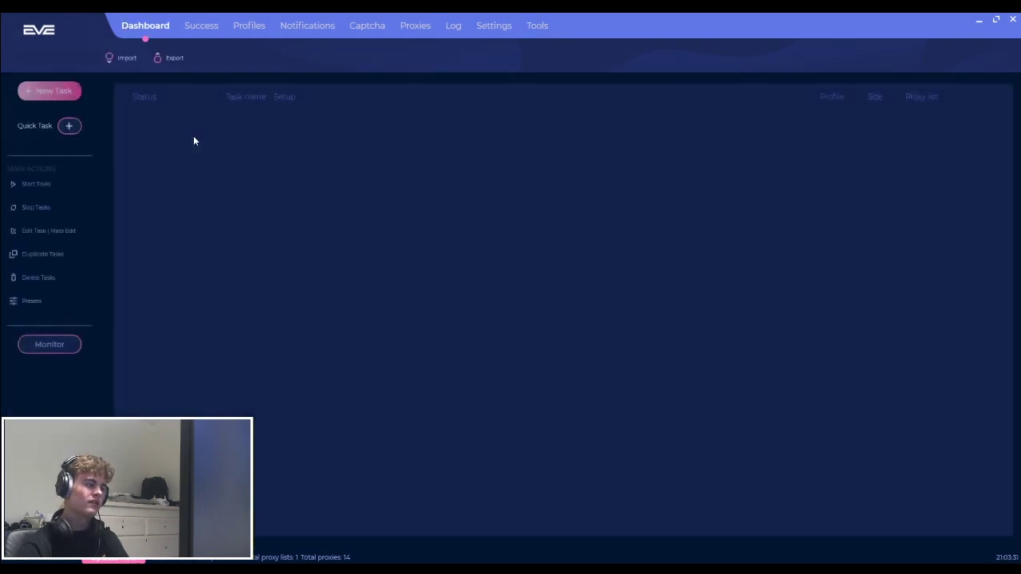
click(51, 104)
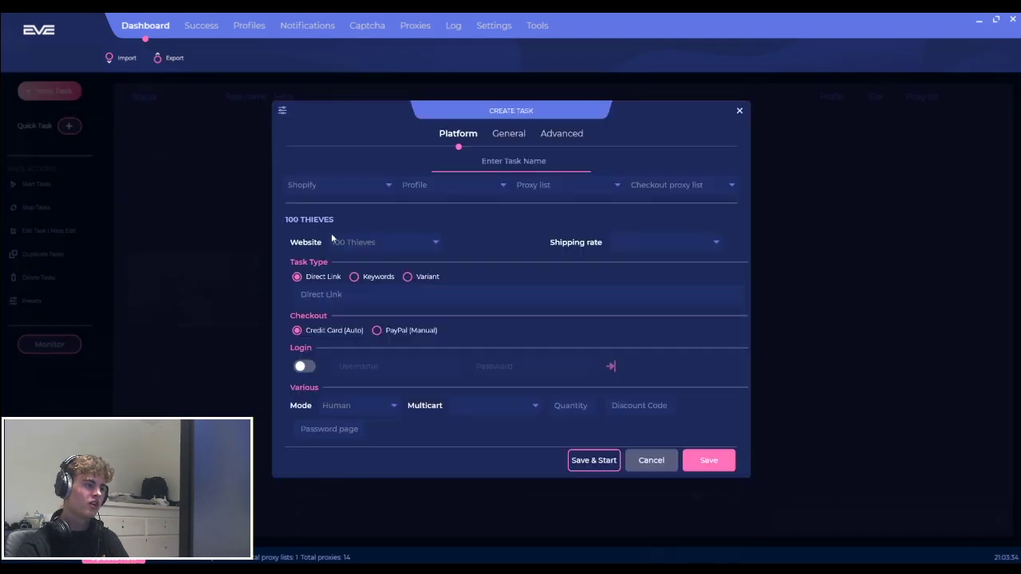
click(339, 243)
scroll(392, 363, down, 10)
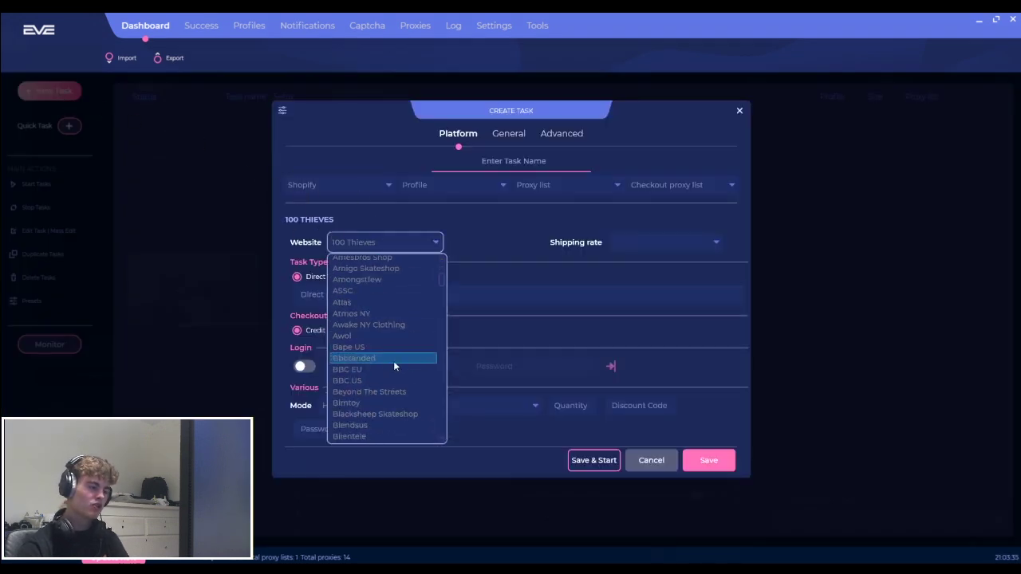
scroll(394, 367, down, 10)
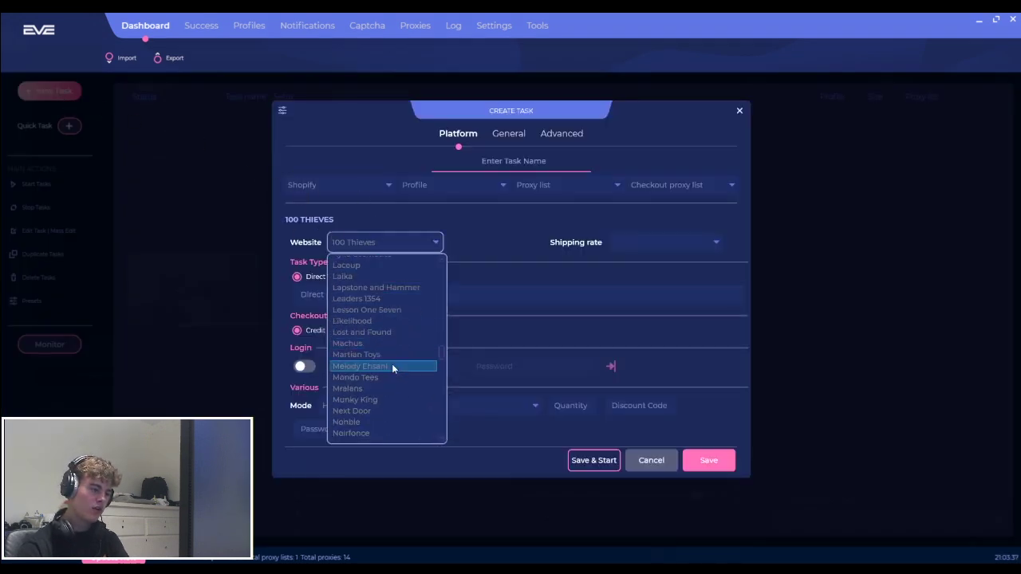
scroll(393, 368, down, 1)
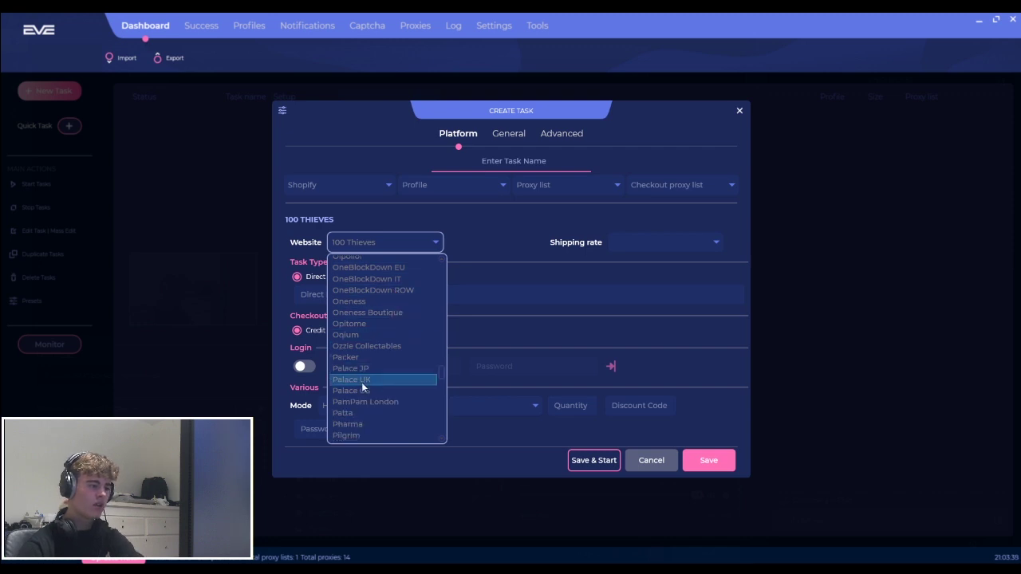
click(361, 381)
click(626, 243)
click(634, 269)
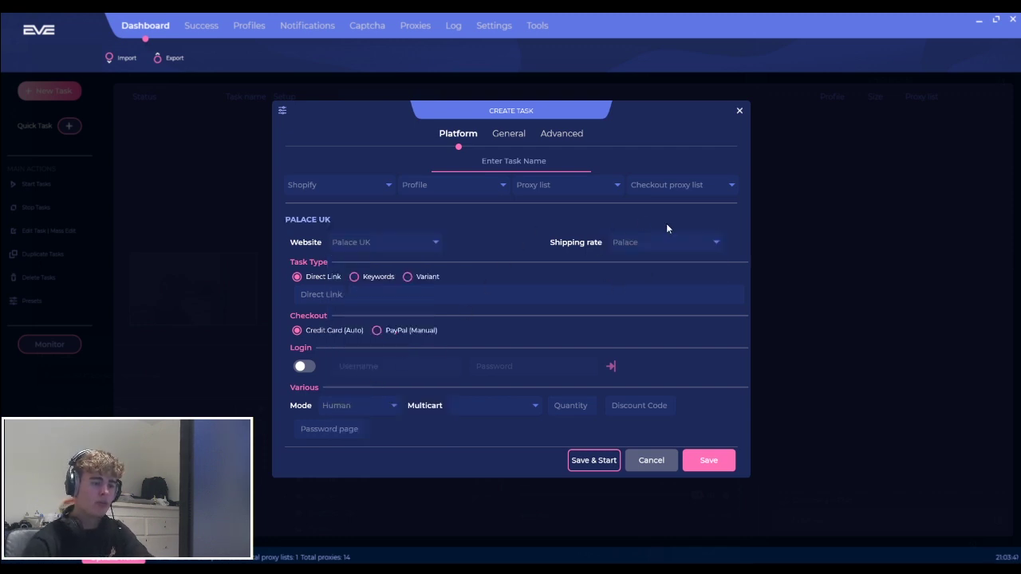
click(739, 110)
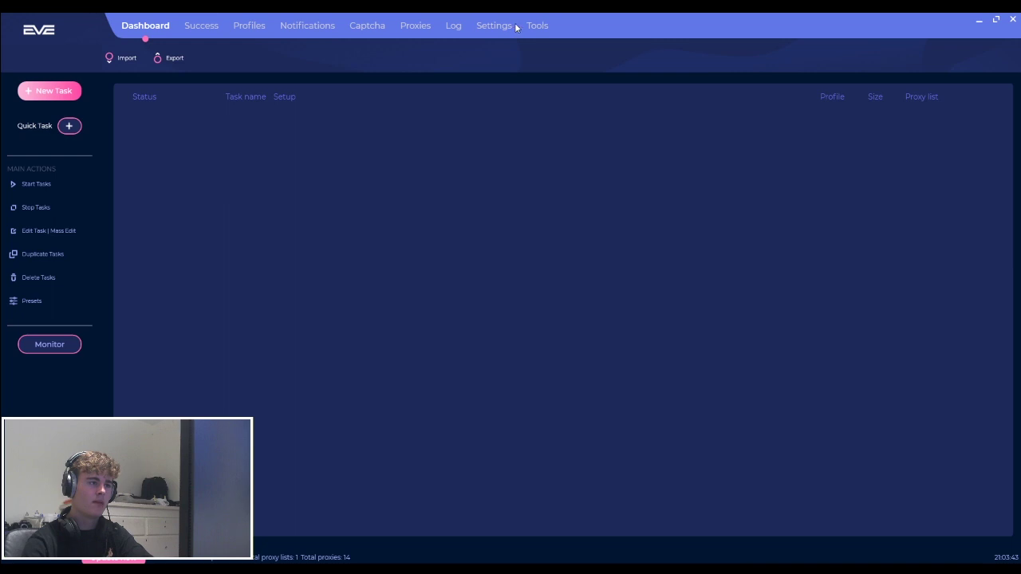
- Open the Splash Breaker among the tools, look over its link, proxy list and browser count options, and close it
click(485, 24)
click(534, 31)
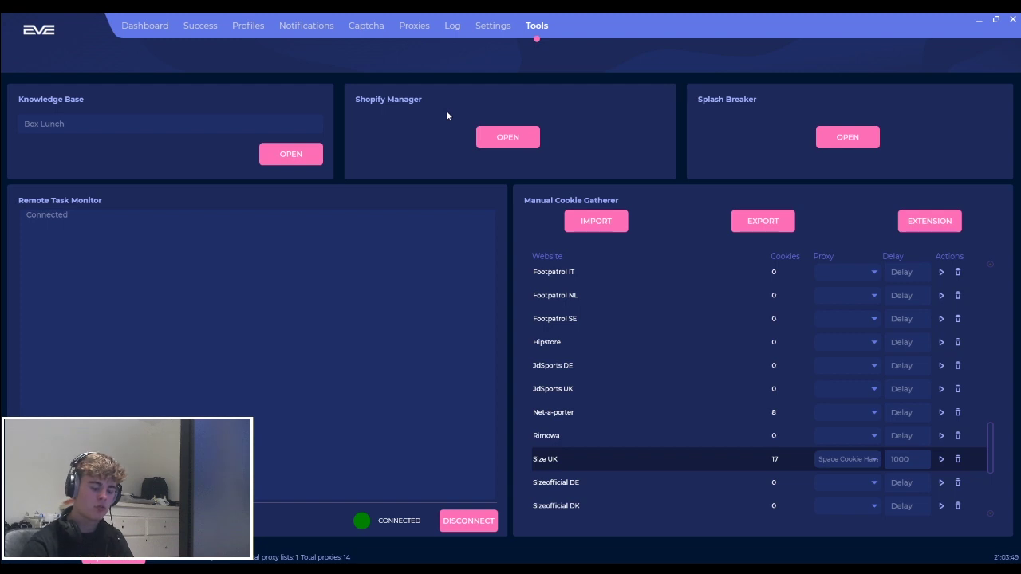
click(850, 144)
click(365, 175)
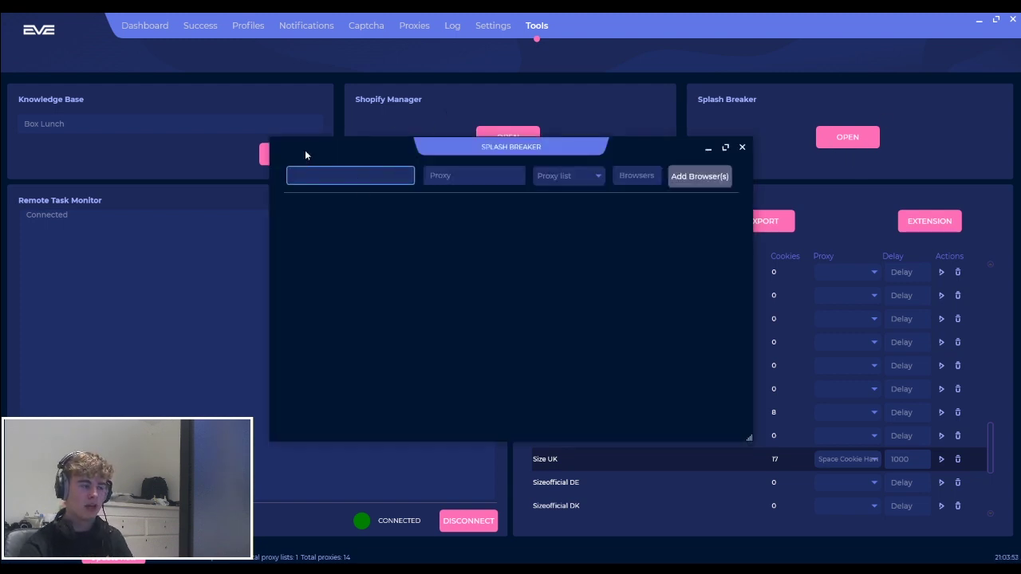
click(586, 177)
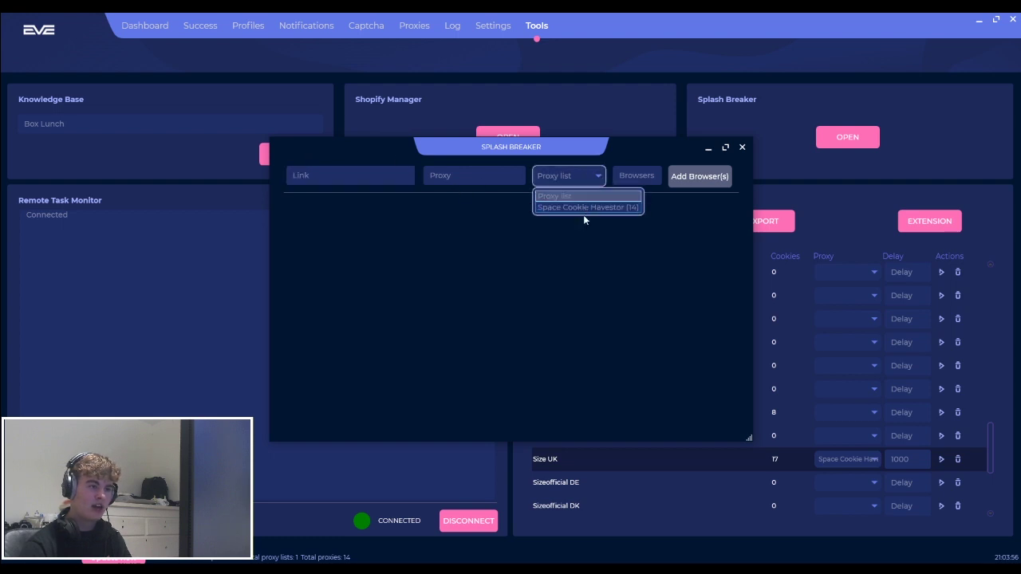
click(635, 176)
click(634, 176)
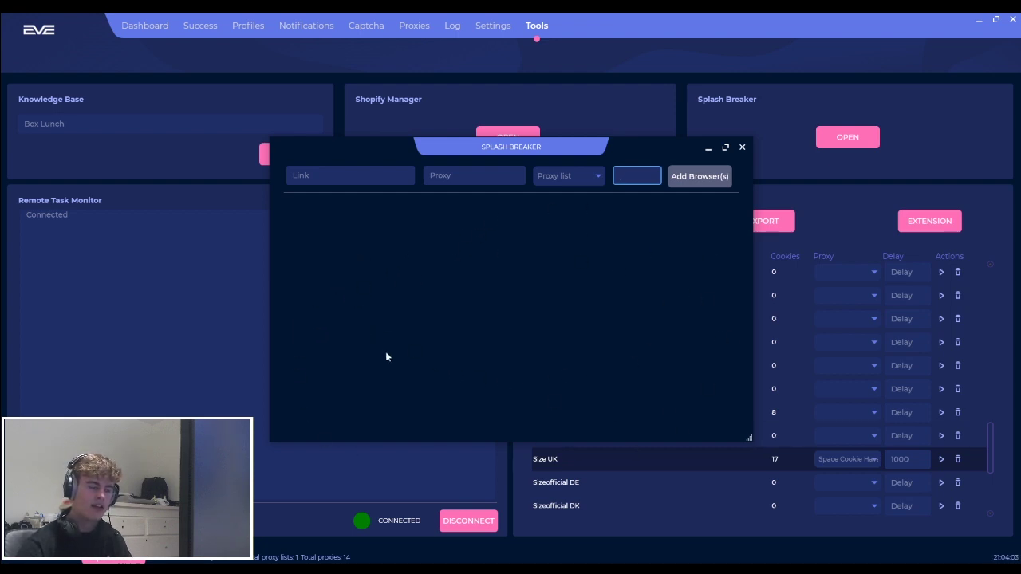
click(741, 148)
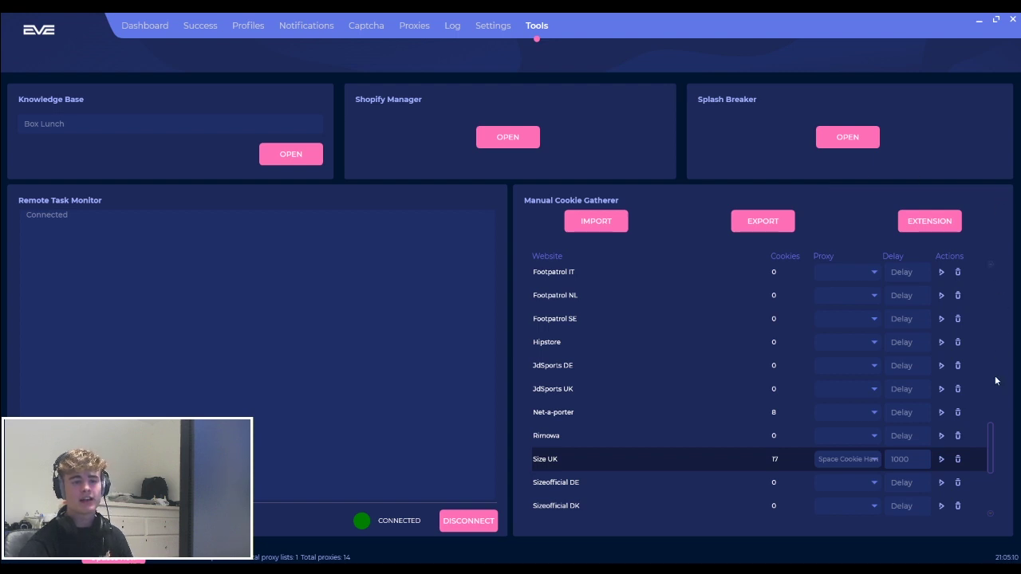
- Assign the Space Cookie Havestor proxy list to Size UK in the Manual Cookie Gatherer and start gathering its cookies
scroll(882, 421, down, 4)
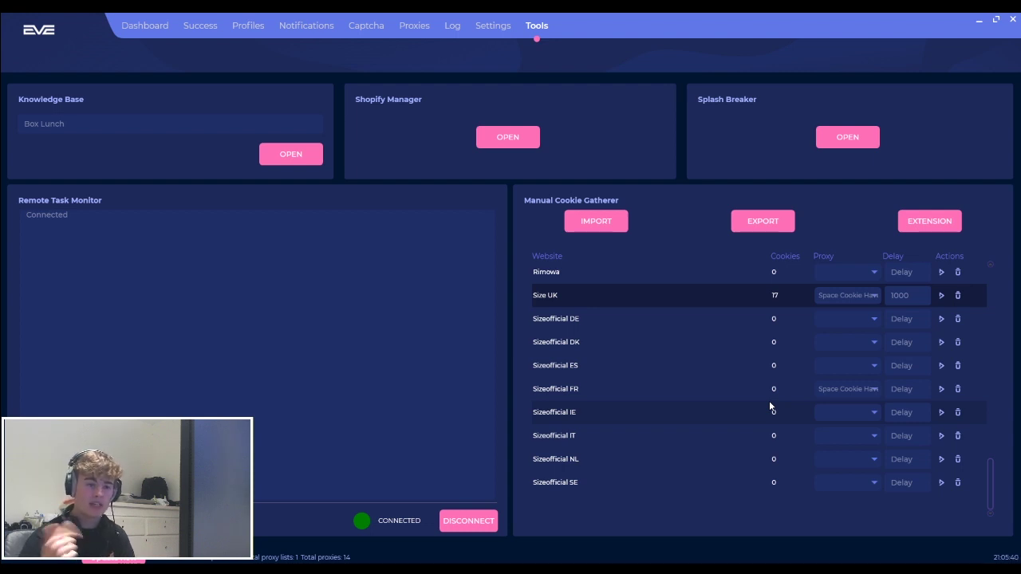
scroll(803, 323, up, 2)
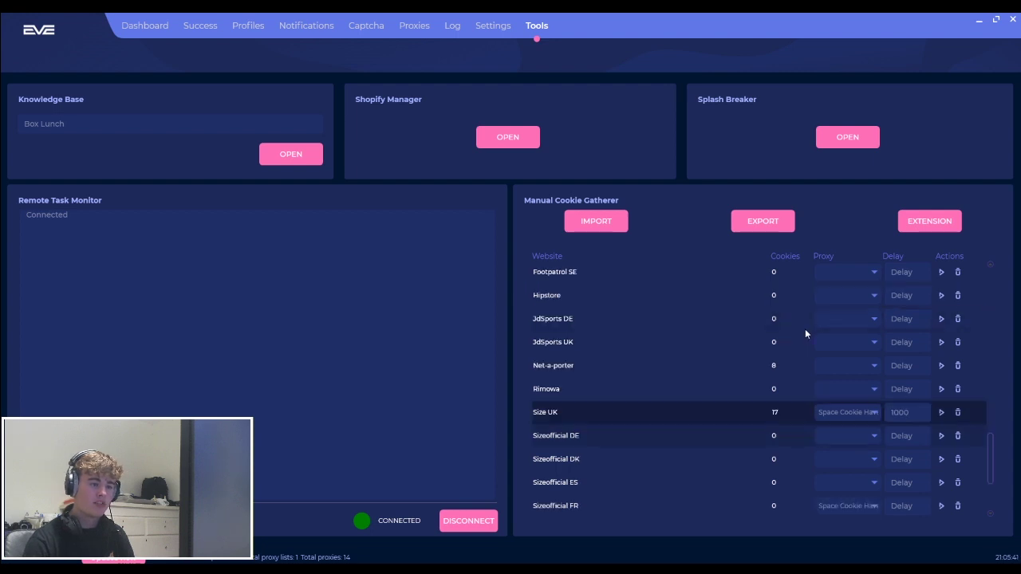
scroll(789, 359, down, 2)
scroll(766, 363, up, 4)
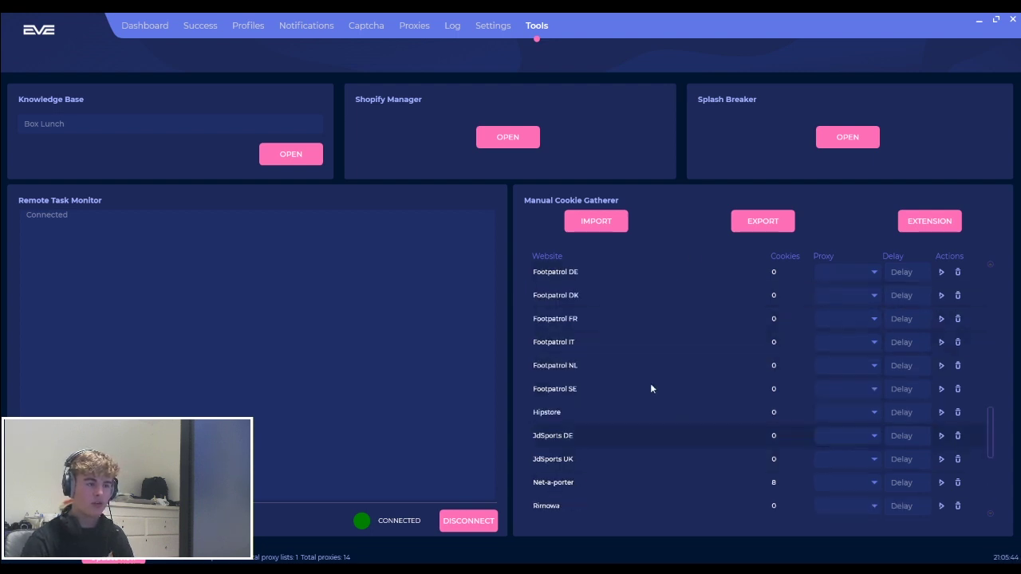
scroll(650, 389, down, 2)
click(843, 413)
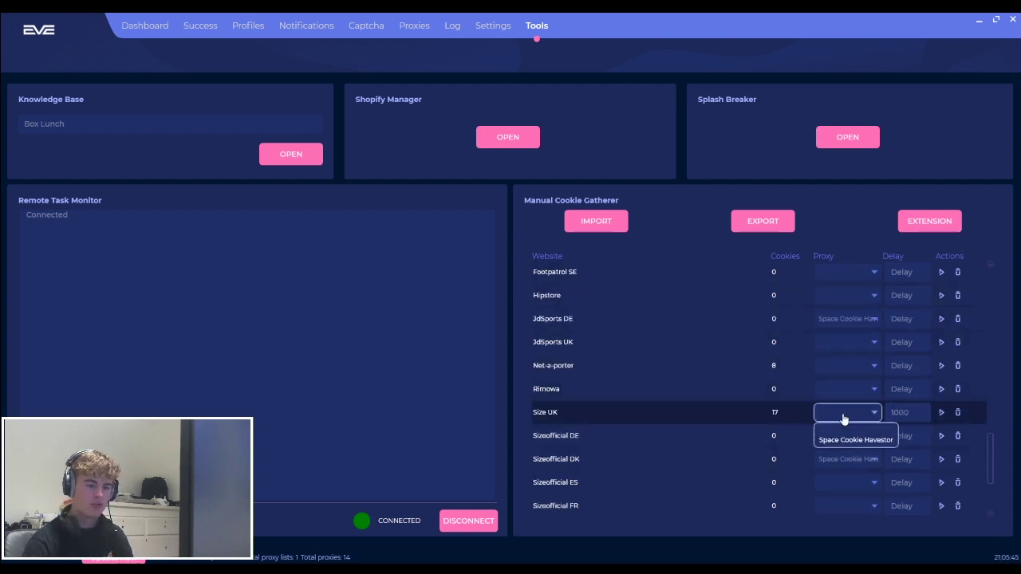
click(850, 437)
click(941, 413)
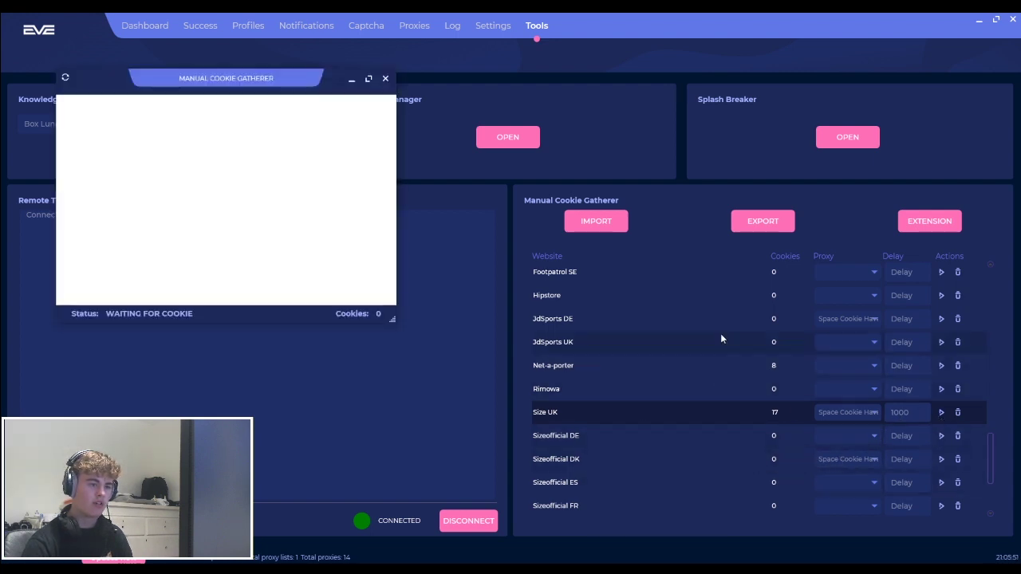
- Move the gatherer window towards the middle, scroll through the Size UK page to gather a cookie, and close the window
drag(261, 77, 513, 202)
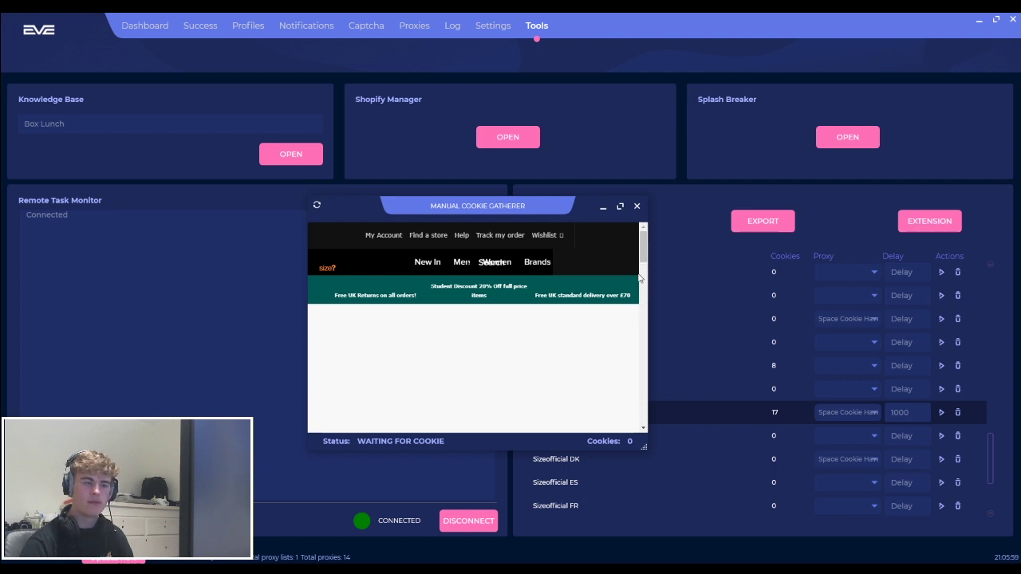
mouse_move(645, 245)
mouse_down()
mouse_move(642, 426)
mouse_move(643, 242)
mouse_up()
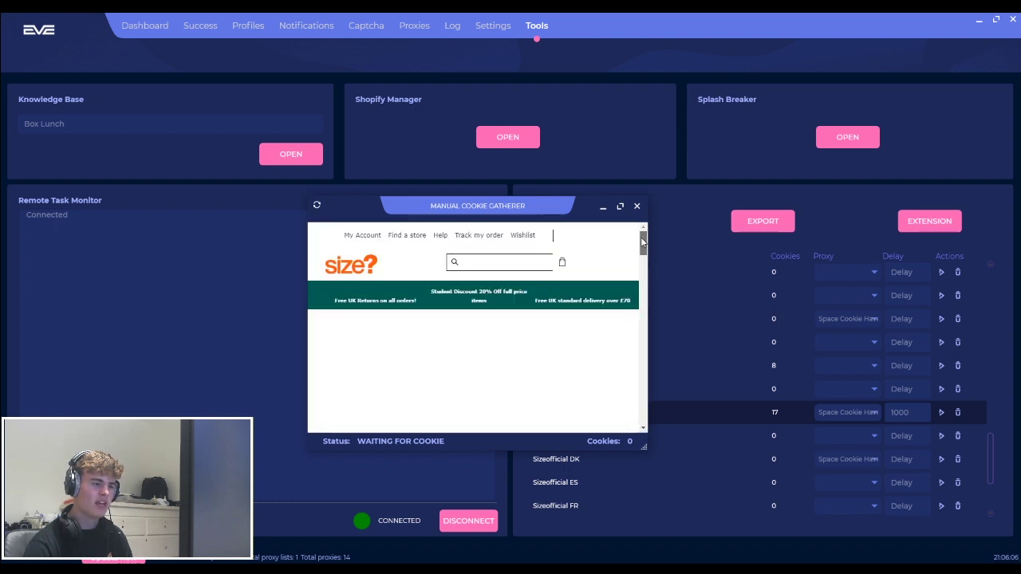
drag(644, 263, 646, 242)
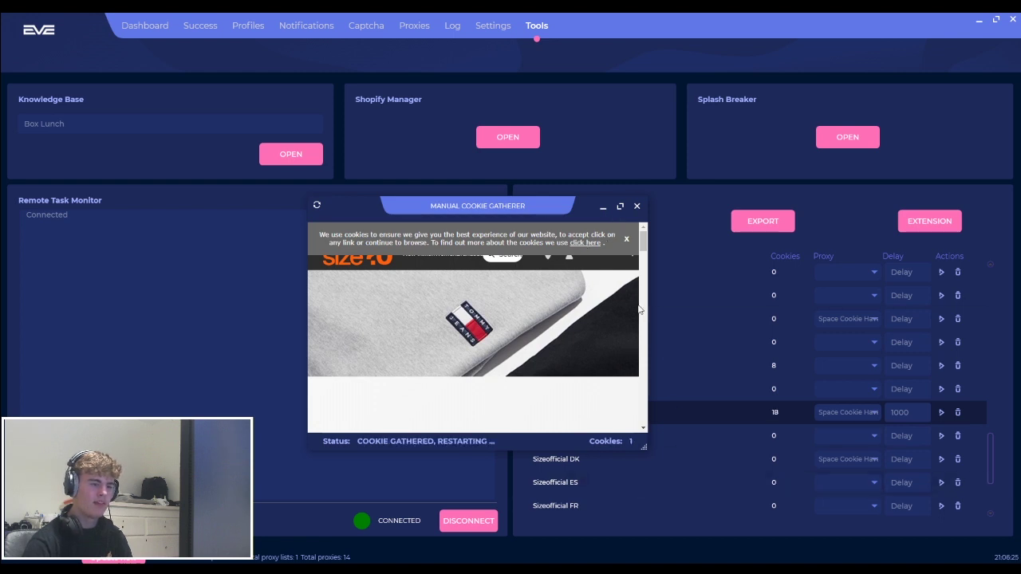
click(636, 206)
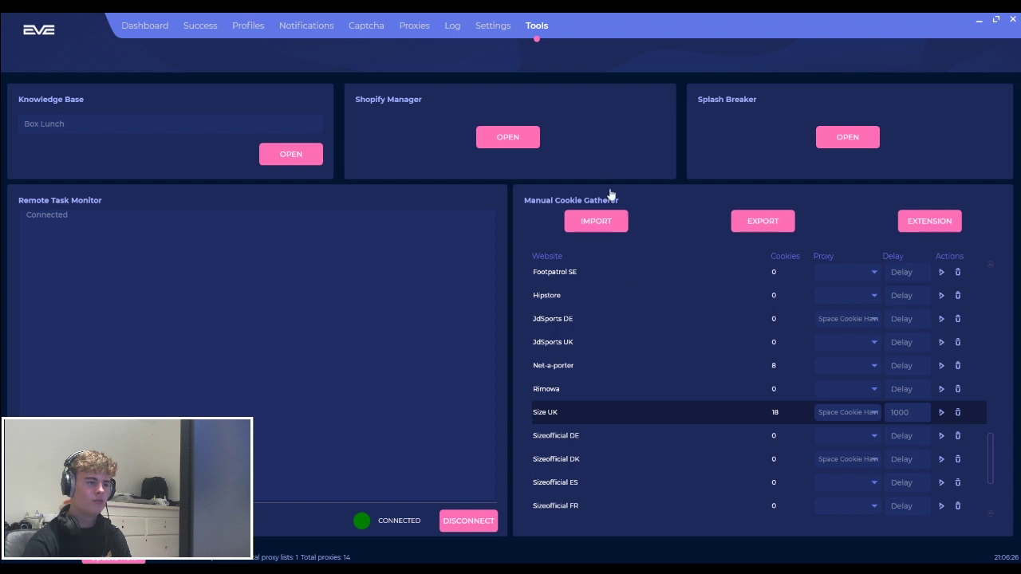
- Try the extension option of the Manual Cookie Gatherer and dismiss the Chromium process error dialogs
click(913, 219)
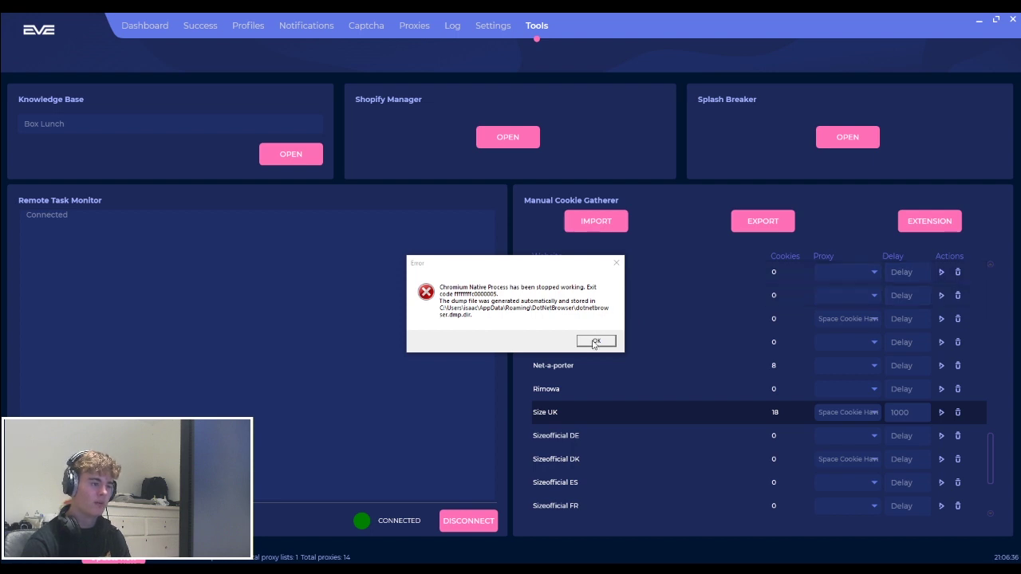
click(594, 343)
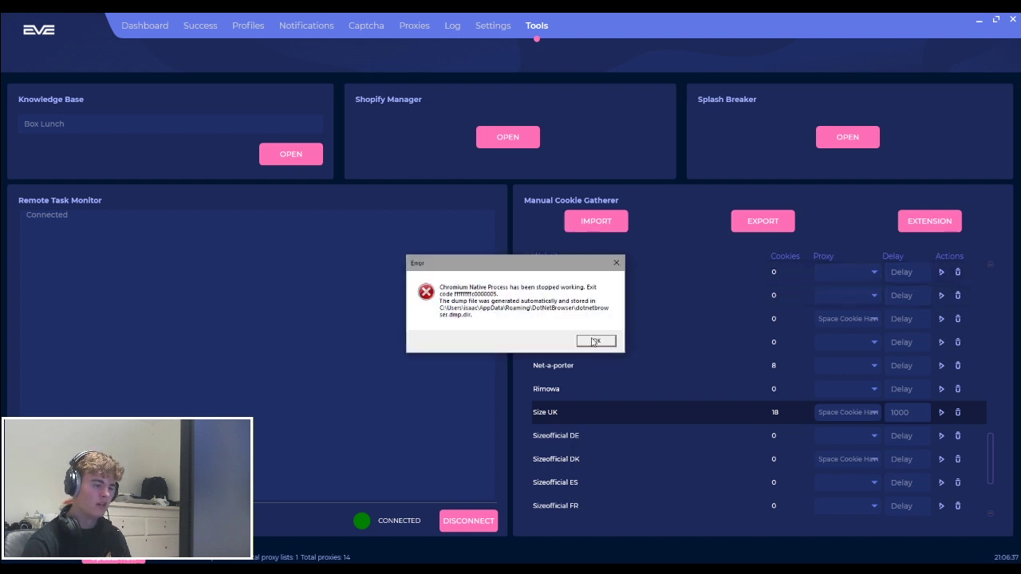
click(617, 263)
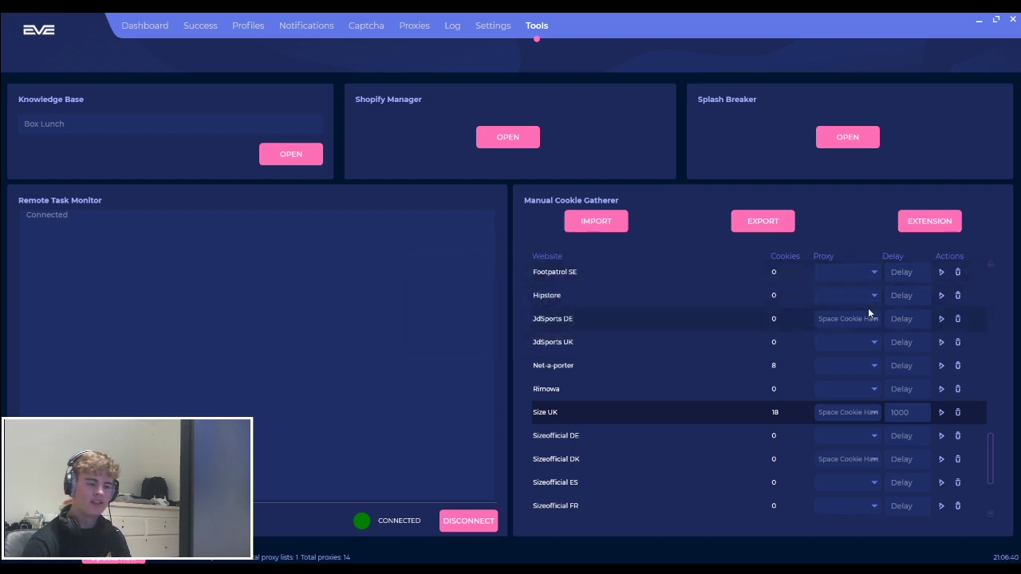
- Assign the Space Cookie Havestor proxy list to Footlocker UK in the Manual Cookie Gatherer and start gathering its cookies
scroll(846, 331, up, 5)
scroll(846, 331, down, 3)
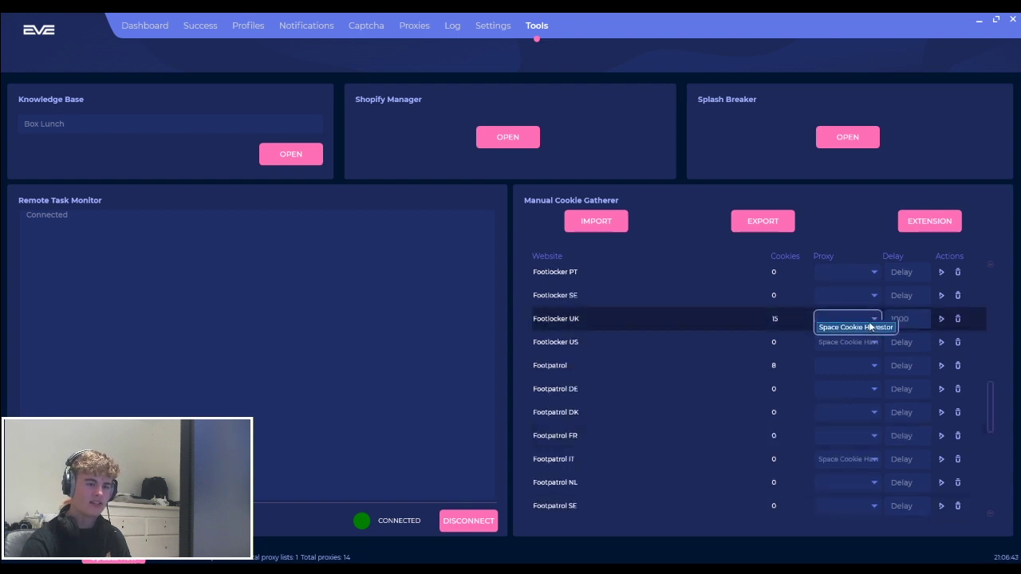
click(857, 345)
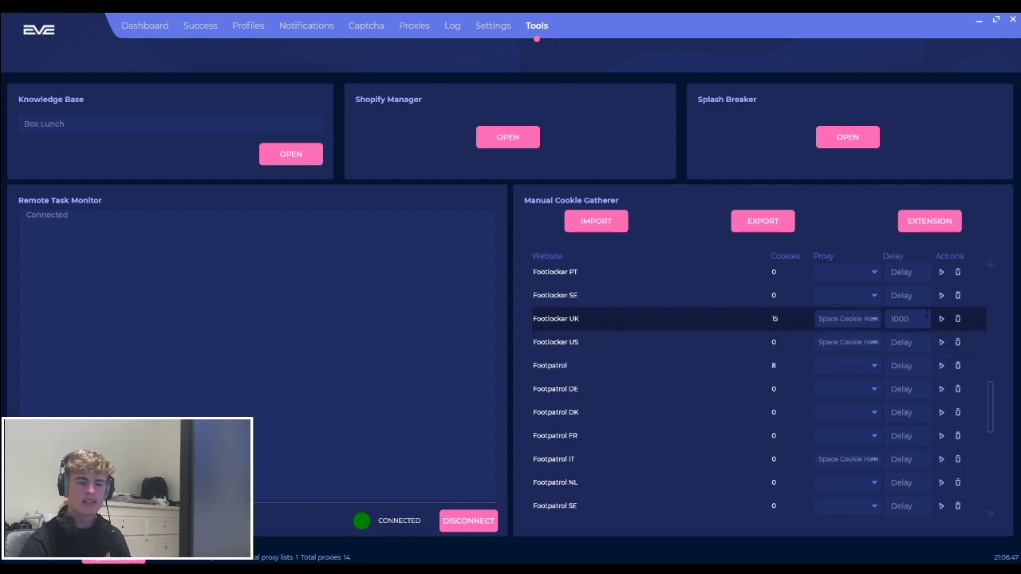
click(941, 319)
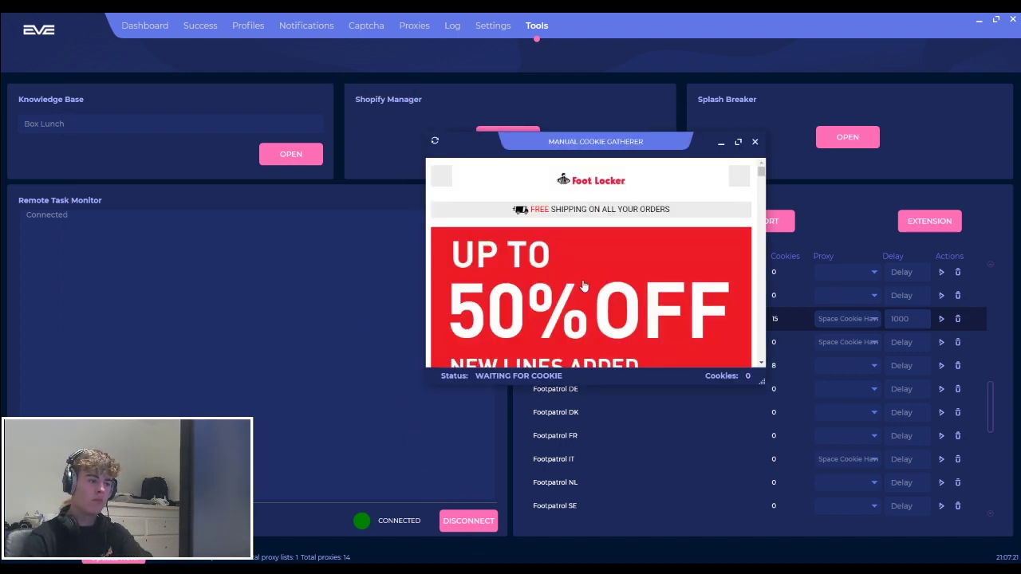
- Browse up and down the Foot Locker home page to try to gather a cookie, and accept the site's cookie notice
scroll(583, 288, down, 3)
scroll(583, 289, up, 2)
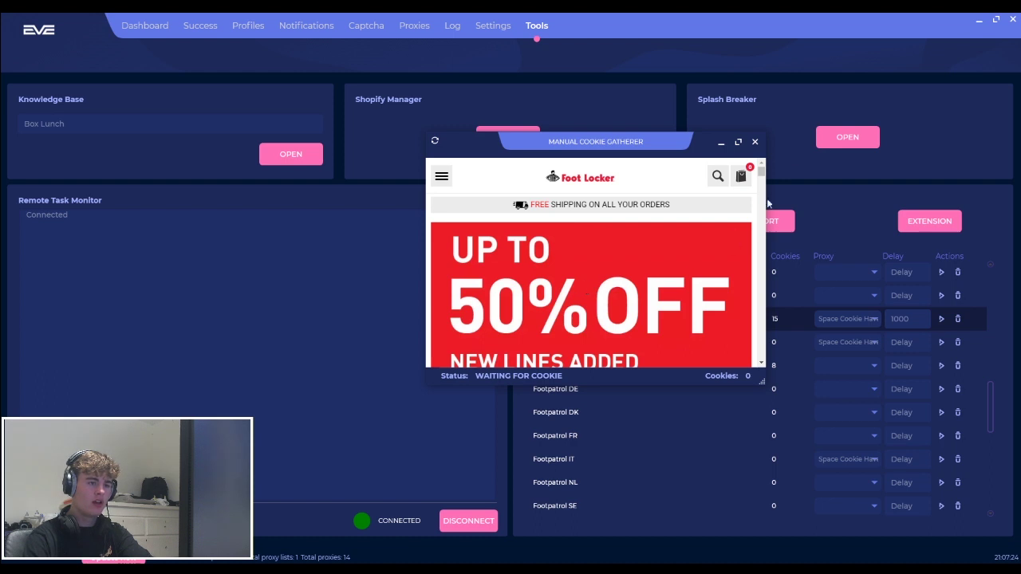
drag(763, 173, 761, 188)
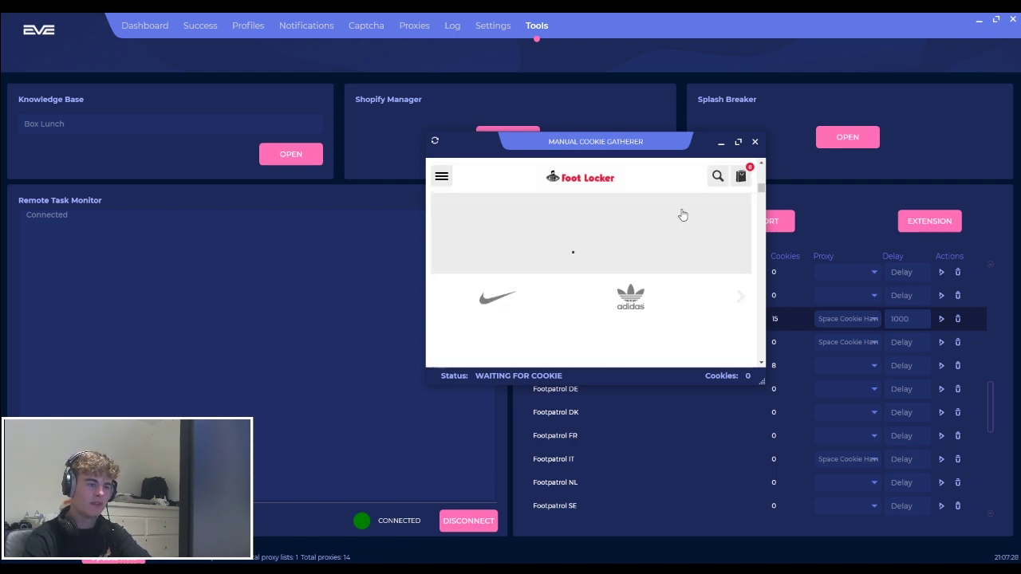
scroll(681, 214, down, 2)
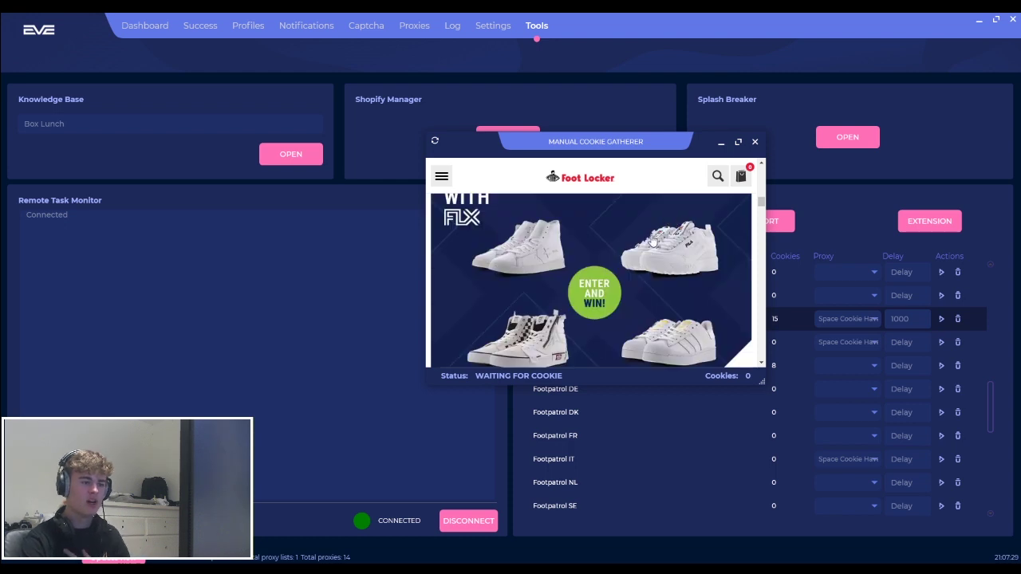
scroll(650, 241, up, 1)
scroll(647, 254, up, 3)
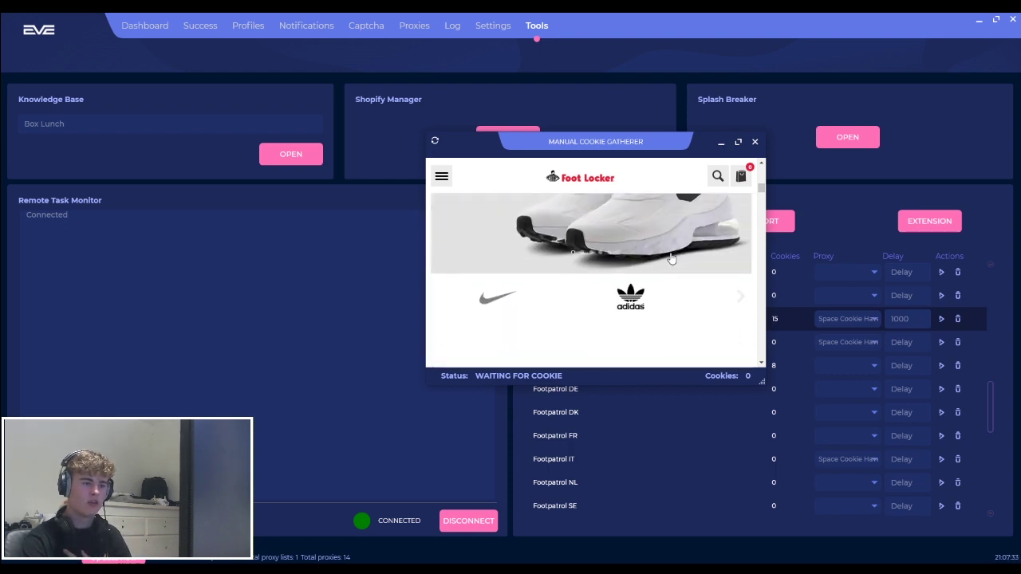
scroll(672, 256, down, 2)
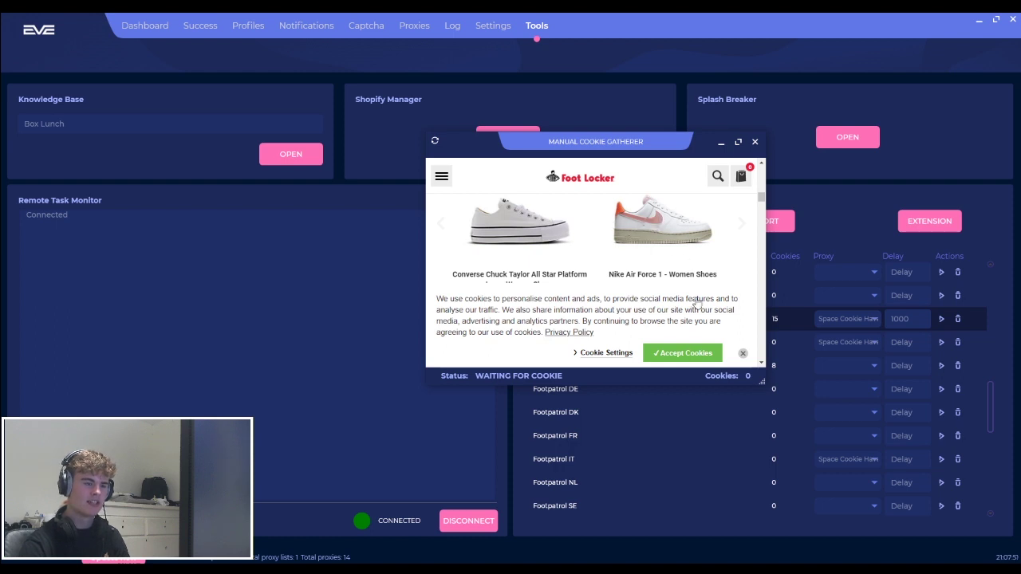
click(678, 350)
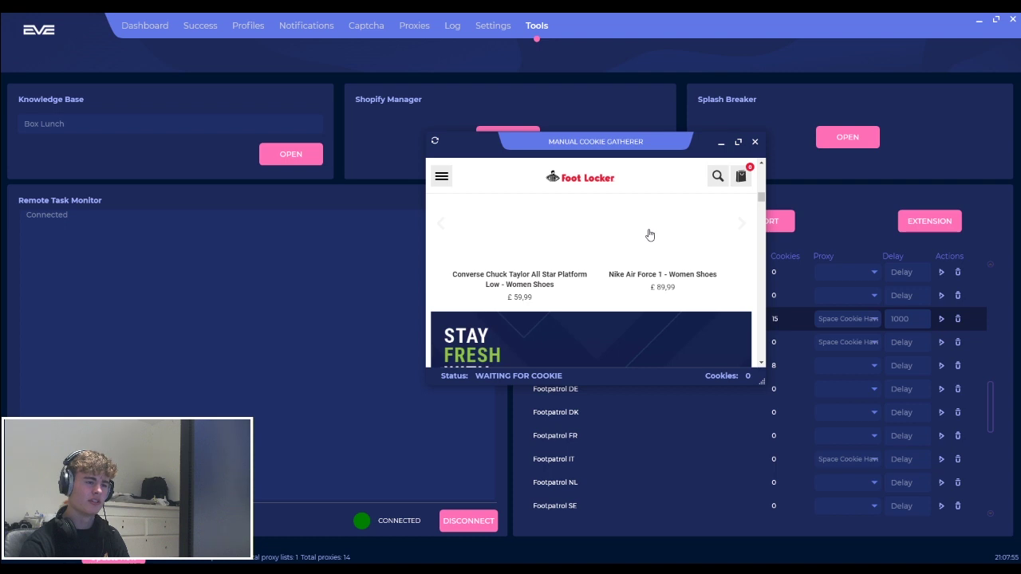
- Try to open the Nike Air Force 1 - Women Shoes product page, reload the gatherer, and close its window
click(662, 280)
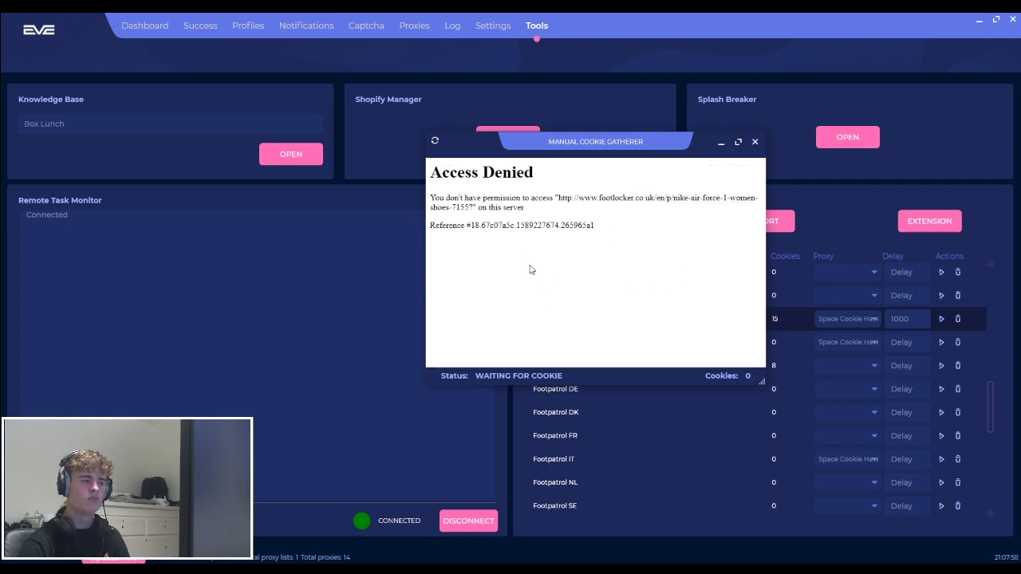
click(435, 141)
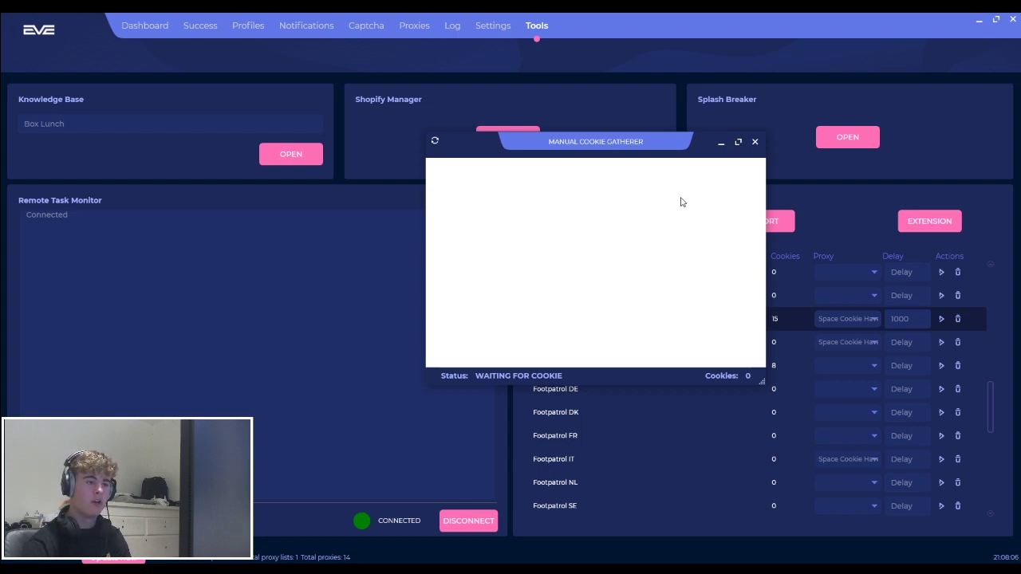
click(754, 143)
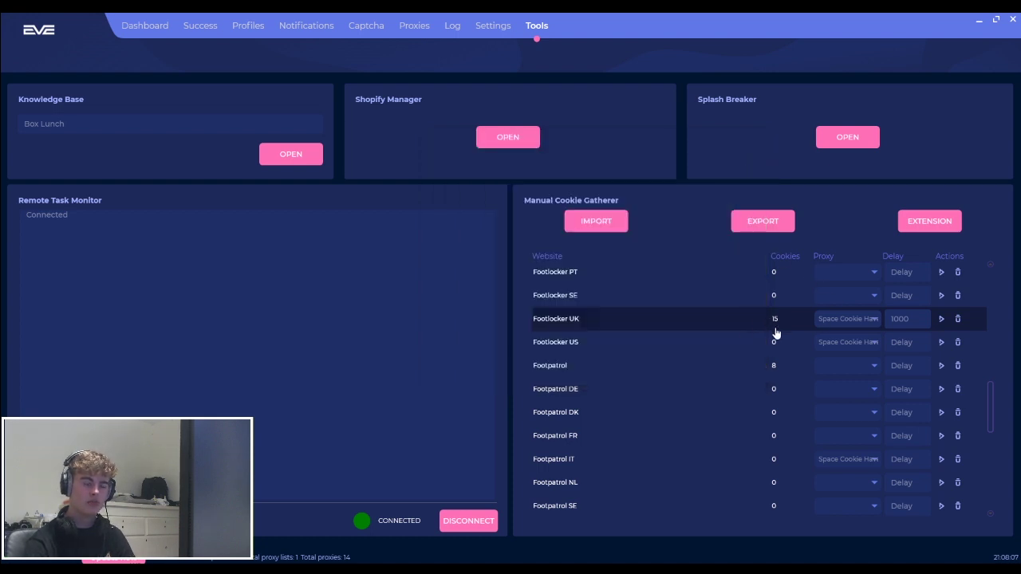